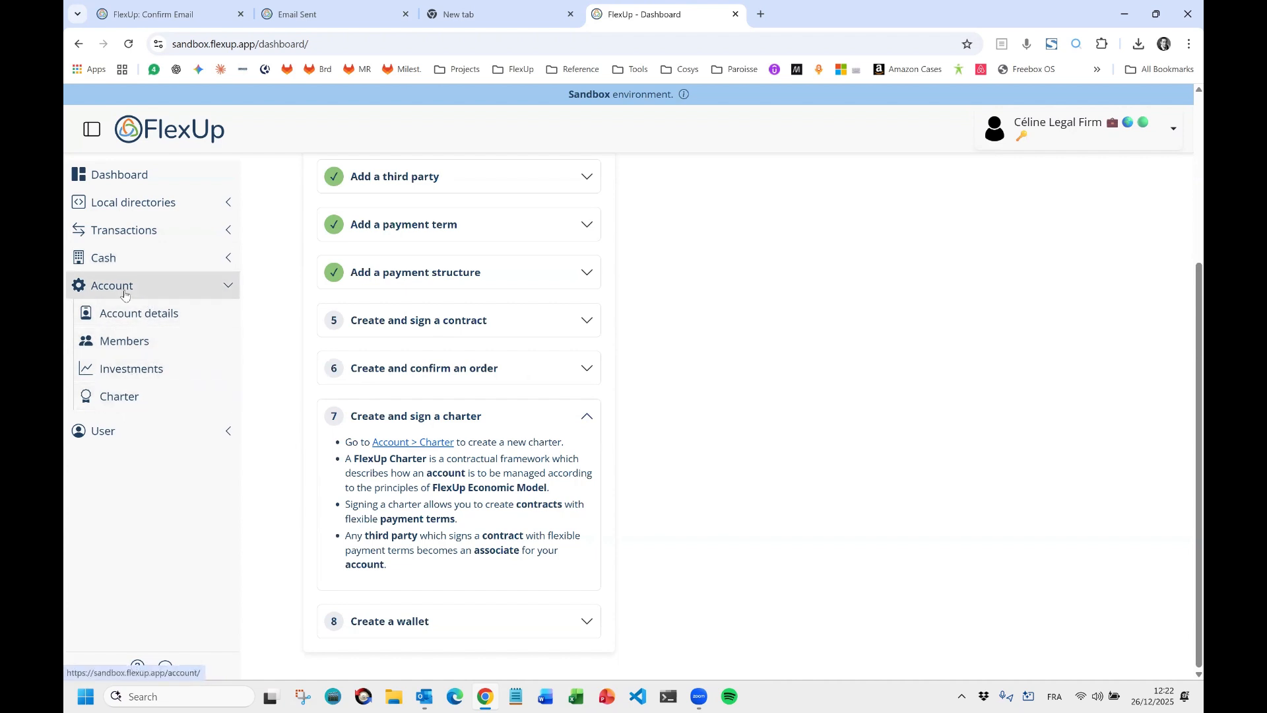
Follow the Account > Charter link in dashboard step 7 to reach the empty Charter page.
{"action": "left_click", "coordinate": [436, 444]}
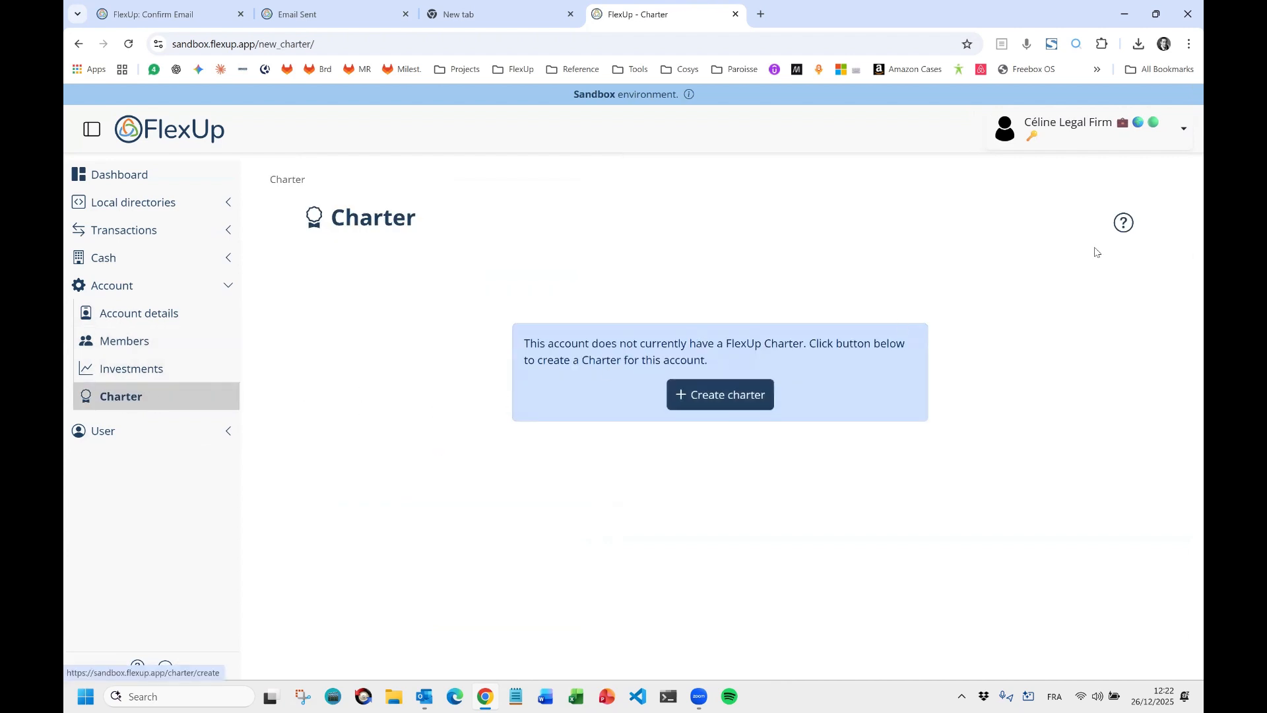
{"action": "left_click", "coordinate": [1122, 224]}
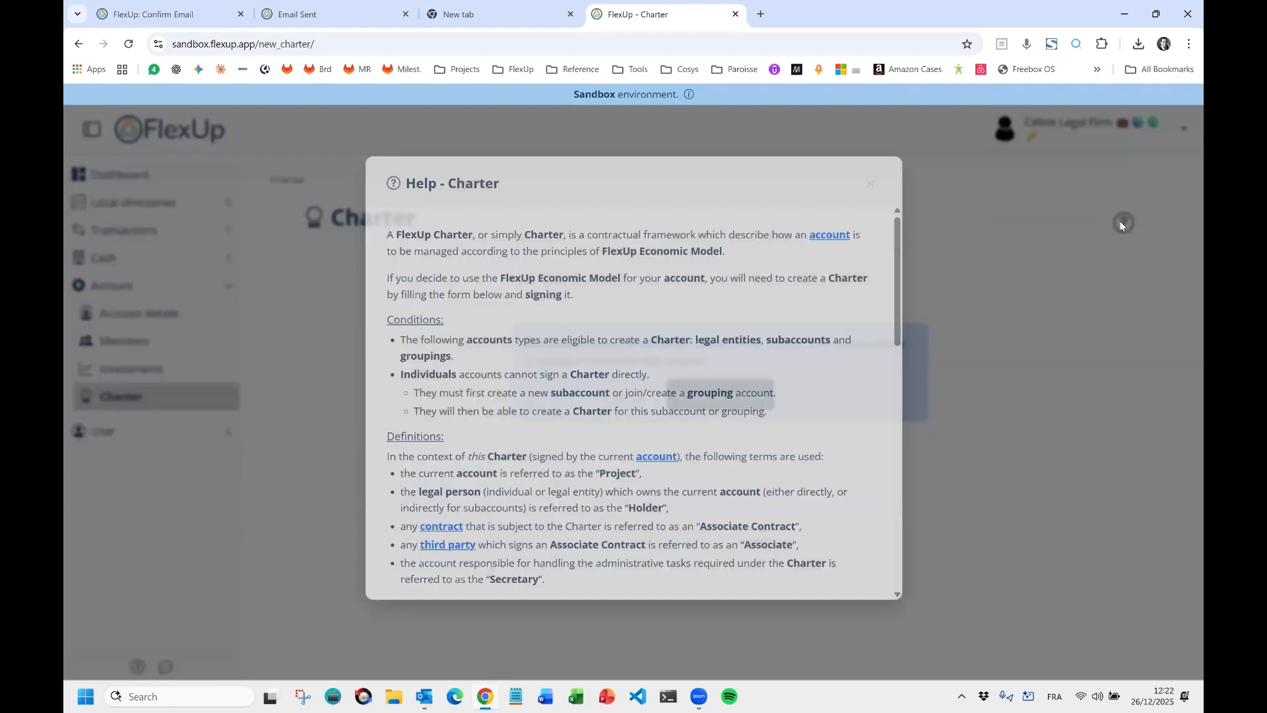
{"action": "scroll", "coordinate": [449, 251], "scroll_direction": "down", "scroll_amount": 5}
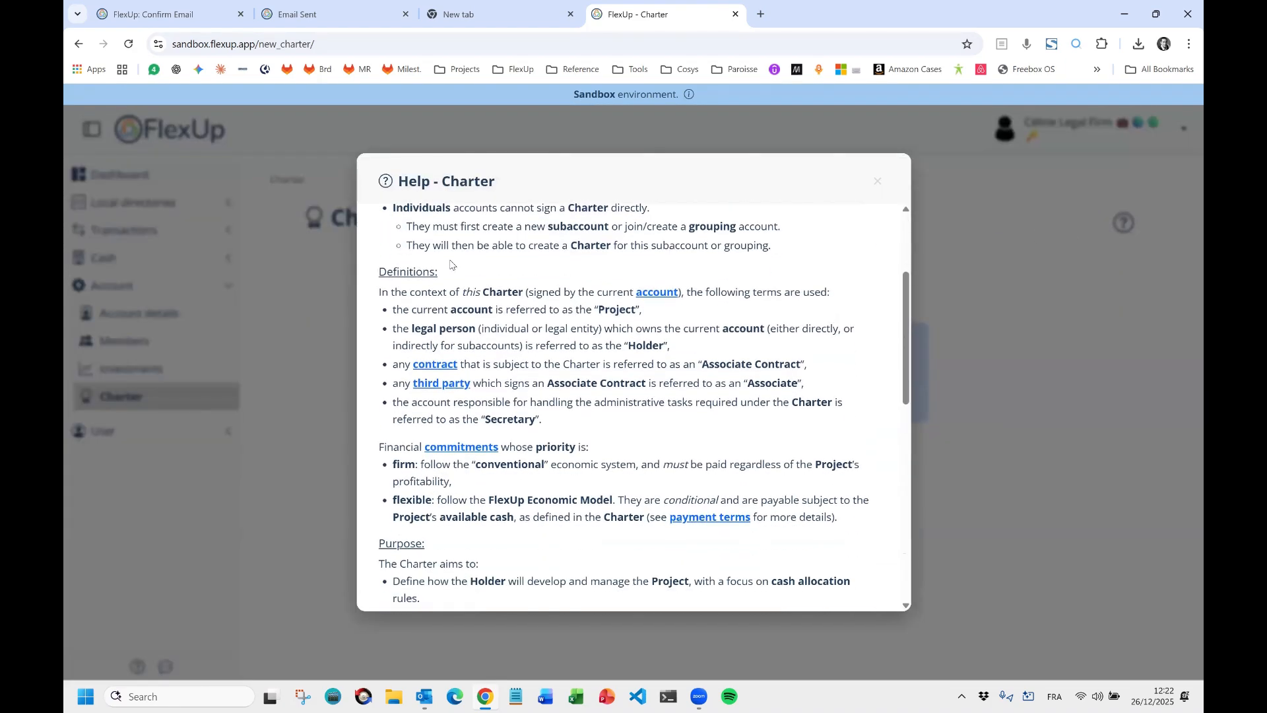
{"action": "scroll", "coordinate": [451, 263], "scroll_direction": "down", "scroll_amount": 6}
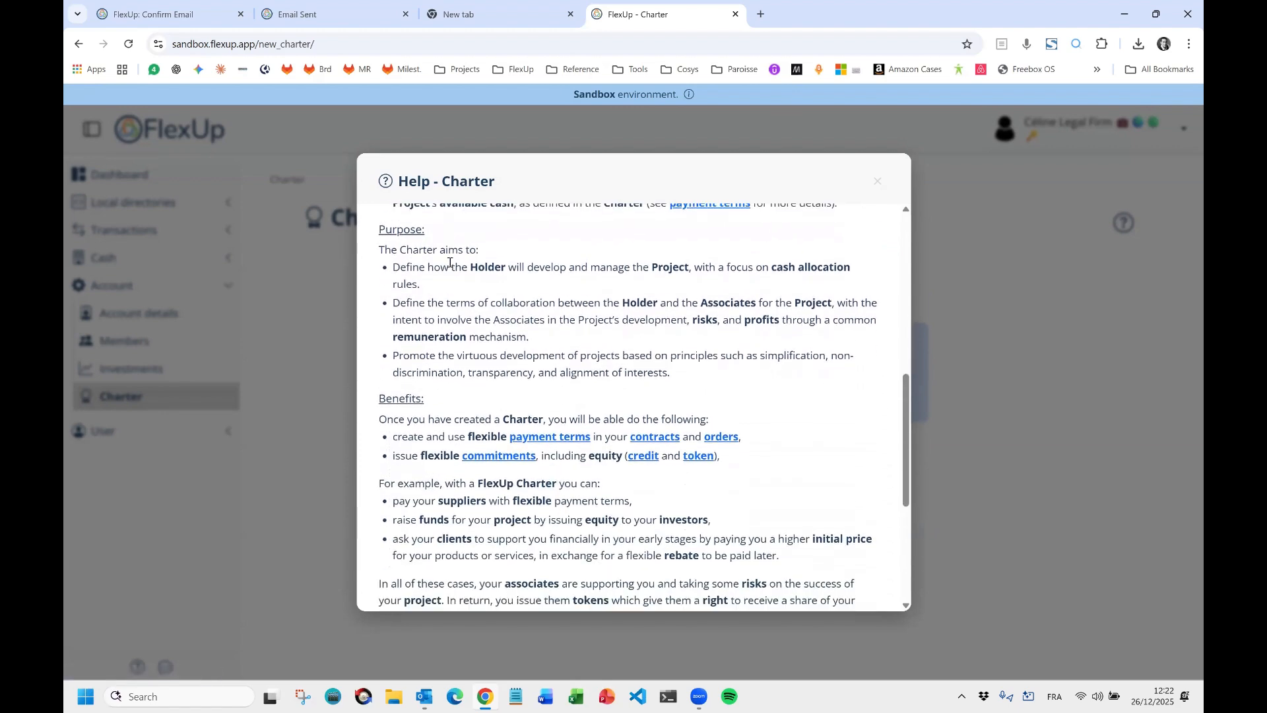
{"action": "scroll", "coordinate": [449, 263], "scroll_direction": "down", "scroll_amount": 1}
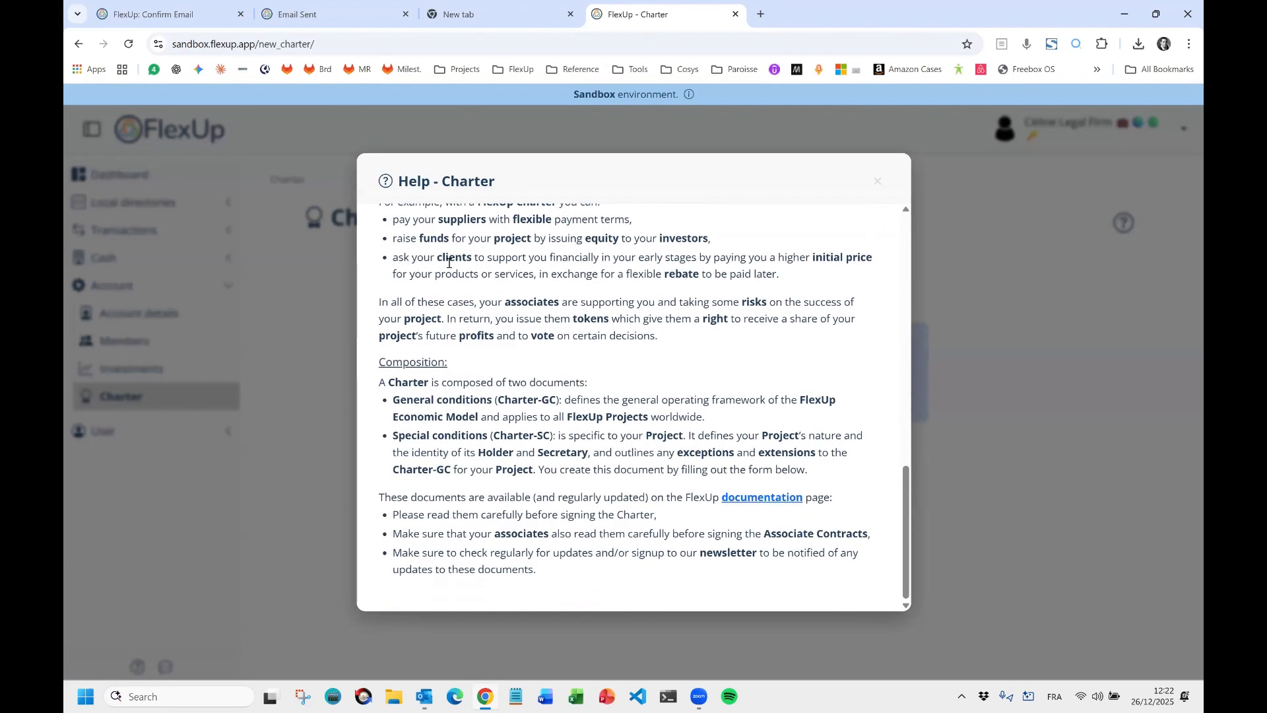
{"action": "left_click", "coordinate": [765, 500]}
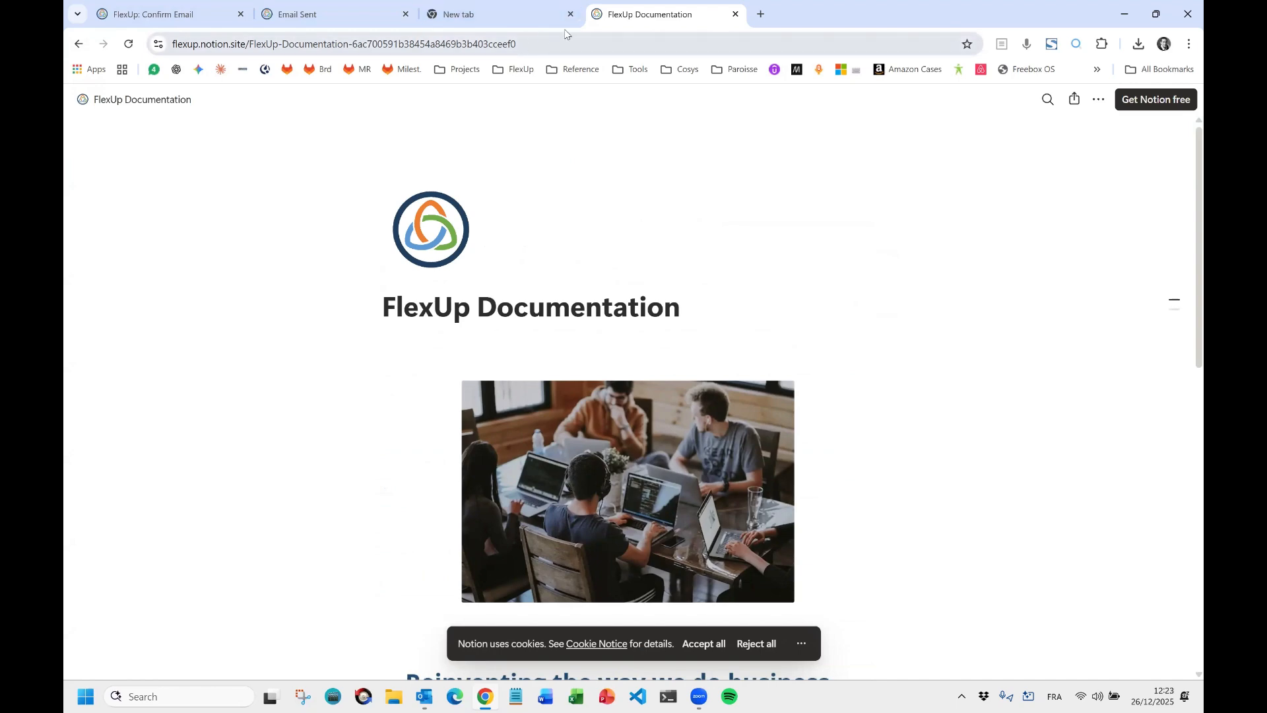
{"action": "left_click", "coordinate": [78, 44]}
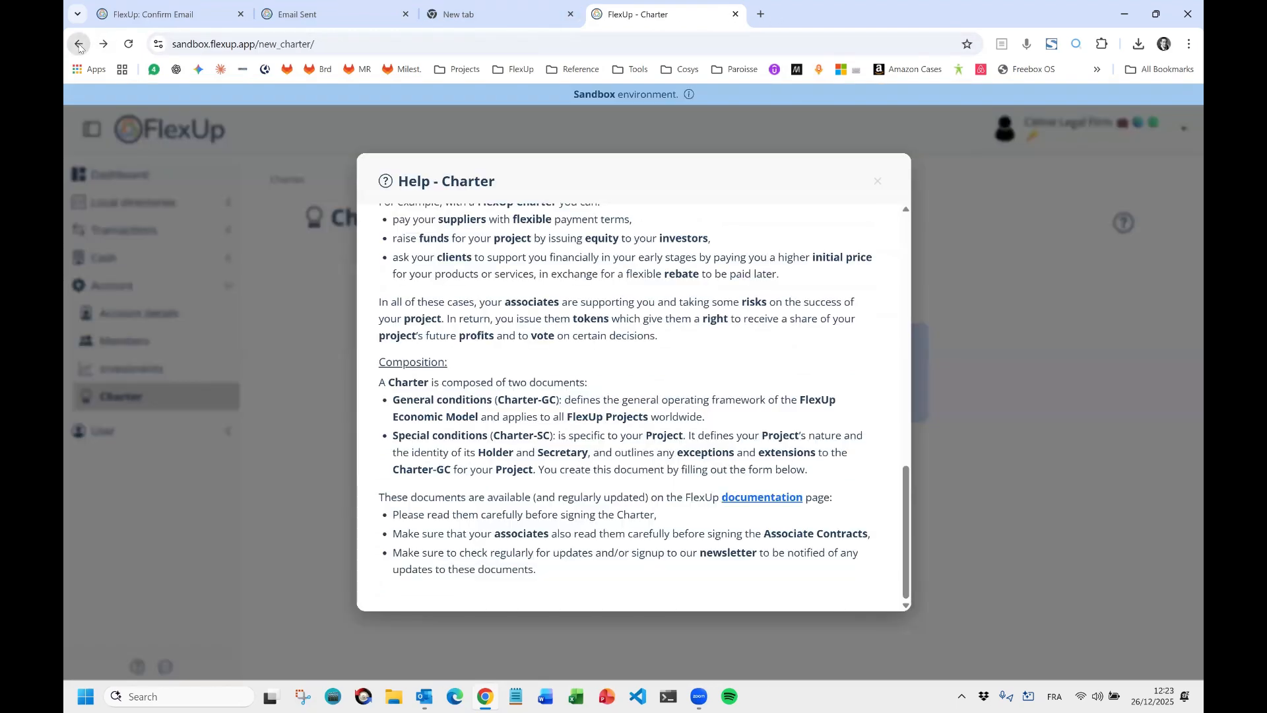
{"action": "left_click", "coordinate": [977, 359]}
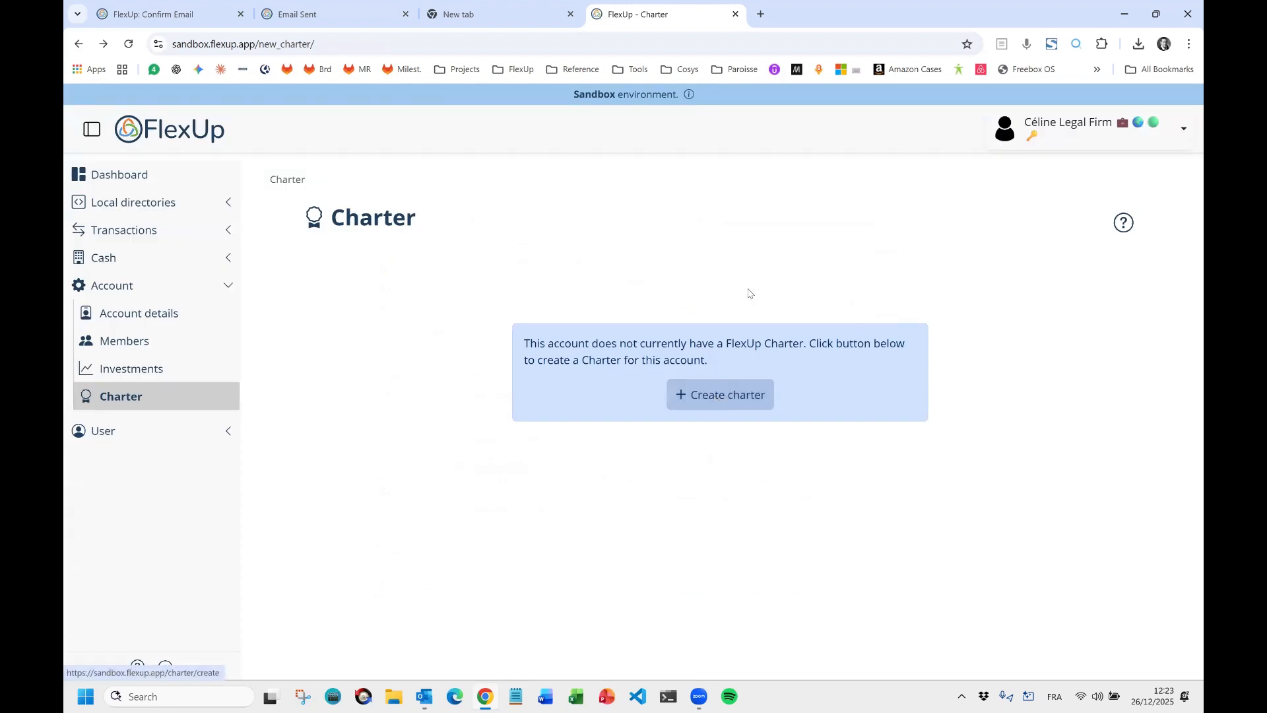
Open flexup.org in a new tab and switch the site language to English (US).
{"action": "left_click", "coordinate": [760, 15]}
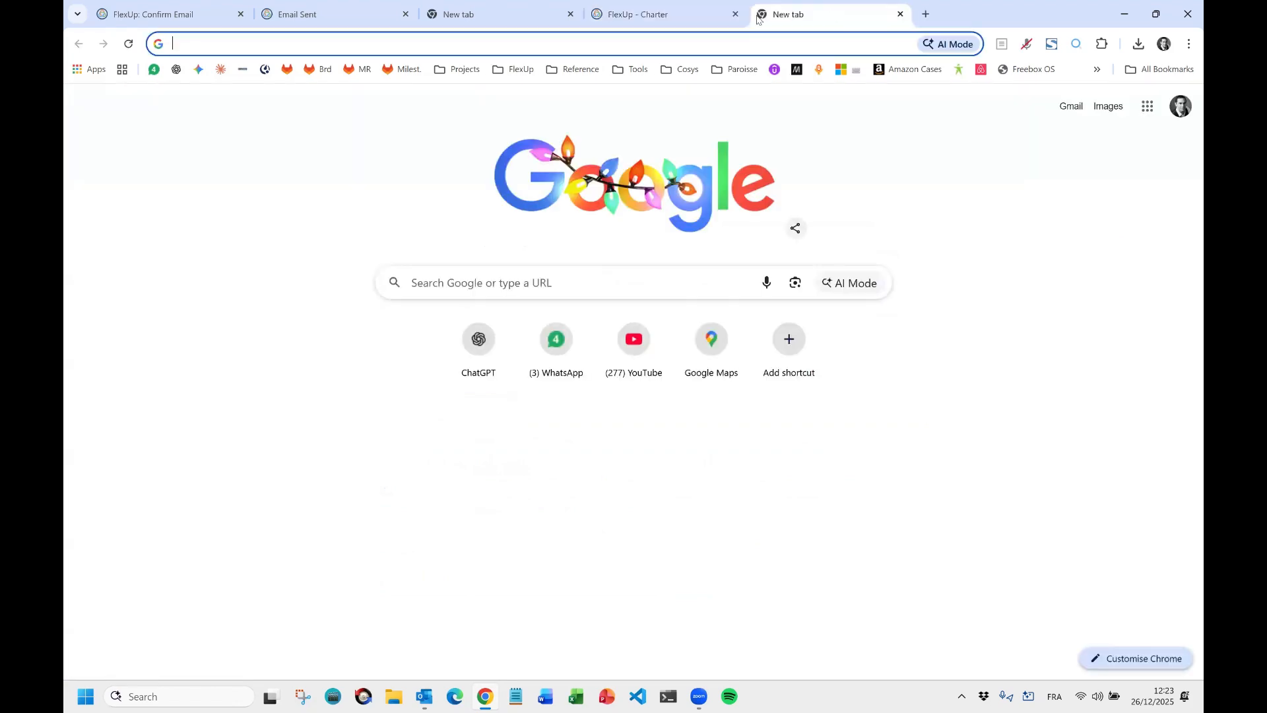
{"action": "type", "text": "flex"}
{"action": "key", "text": "Return"}
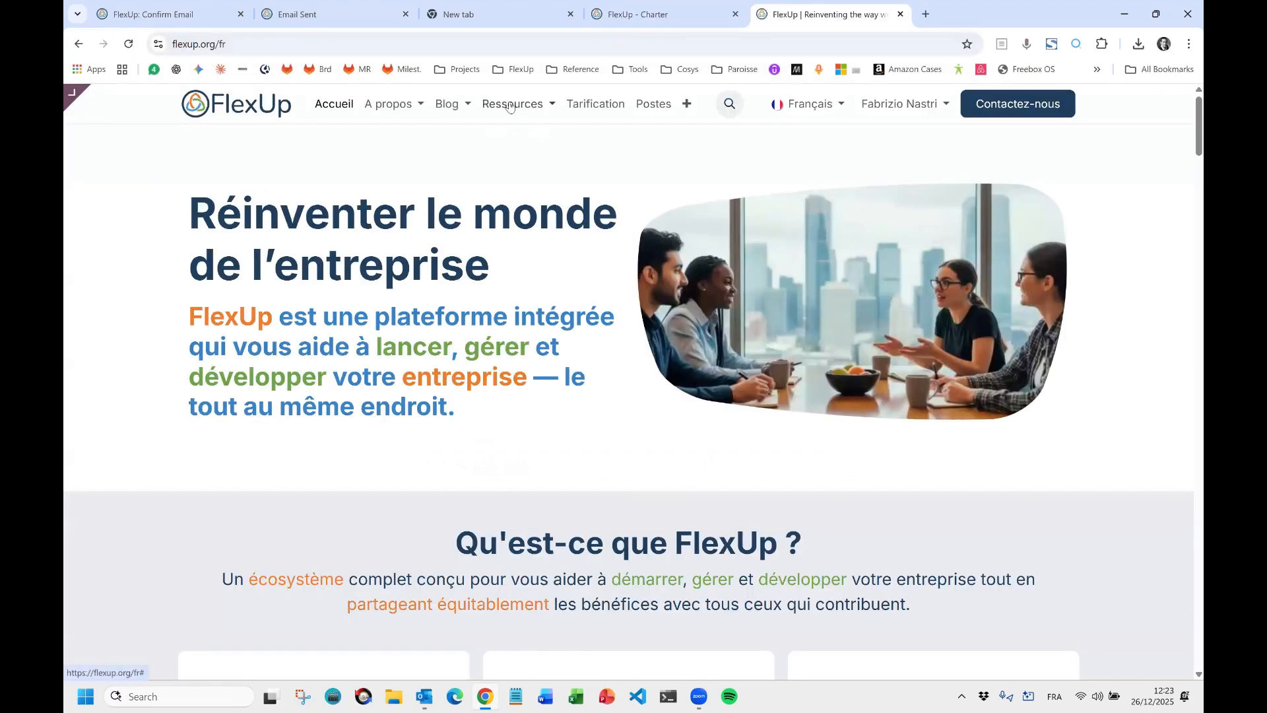
{"action": "left_click", "coordinate": [509, 104]}
{"action": "left_click", "coordinate": [808, 104]}
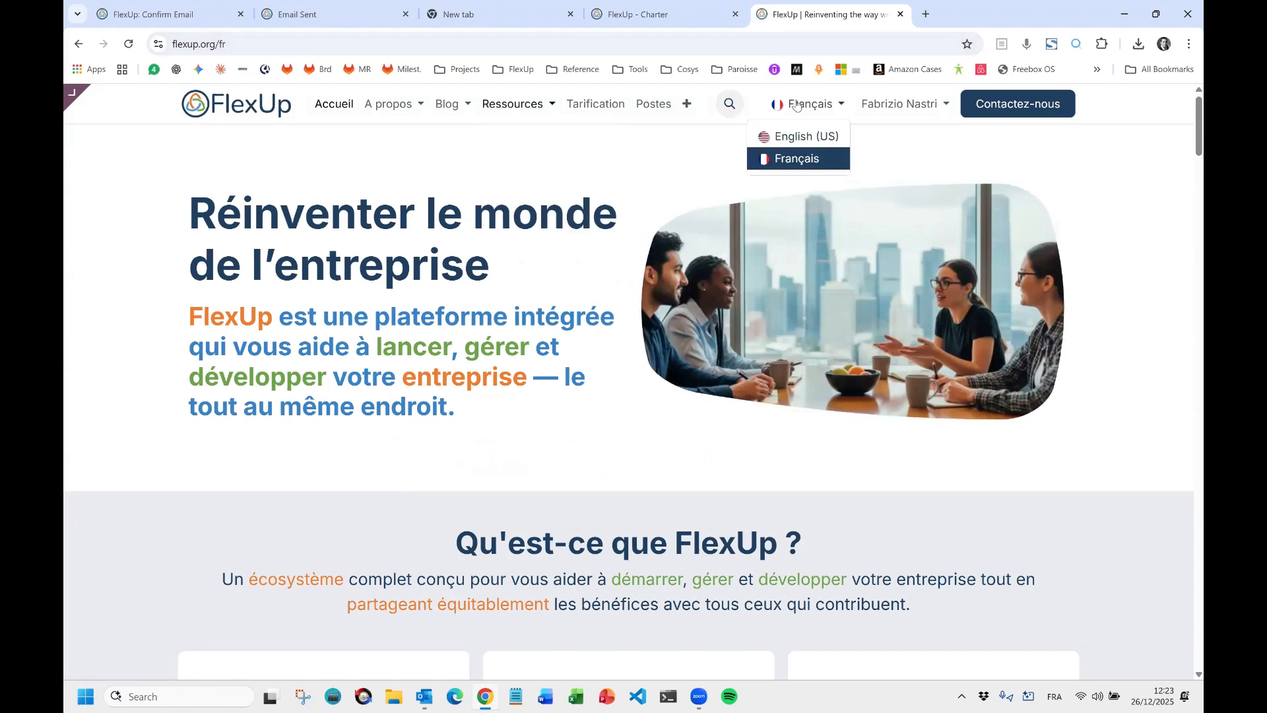
{"action": "left_click", "coordinate": [799, 133]}
Browse Resources > Downloads and Resources, then go to the Contract templates page.
{"action": "left_click", "coordinate": [489, 105]}
{"action": "left_click", "coordinate": [492, 133]}
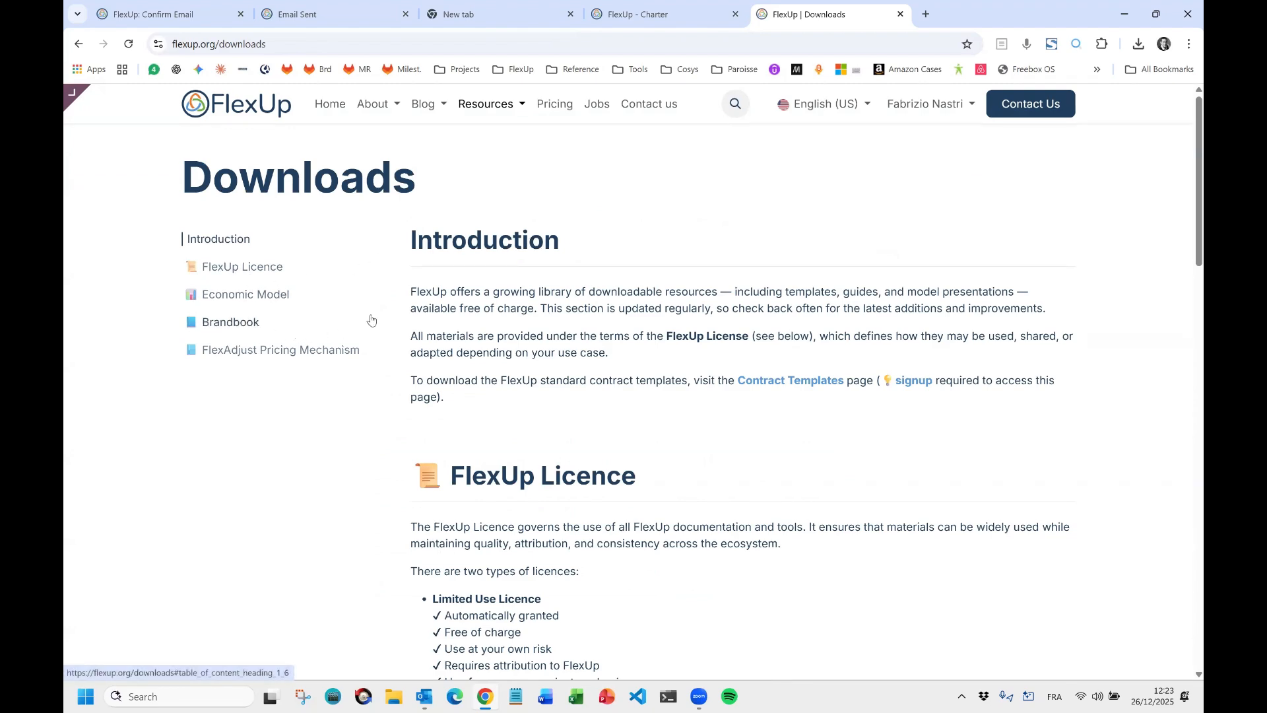
{"action": "left_click", "coordinate": [261, 295]}
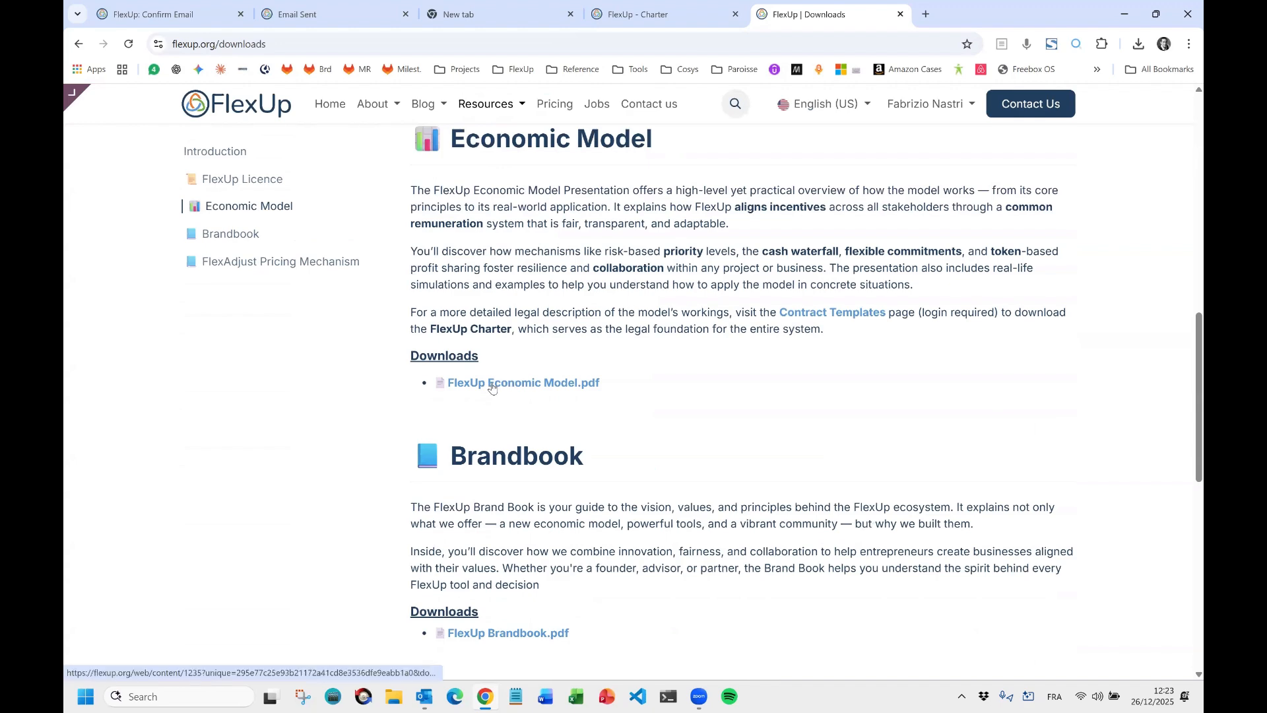
{"action": "scroll", "coordinate": [523, 367], "scroll_direction": "down", "scroll_amount": 2}
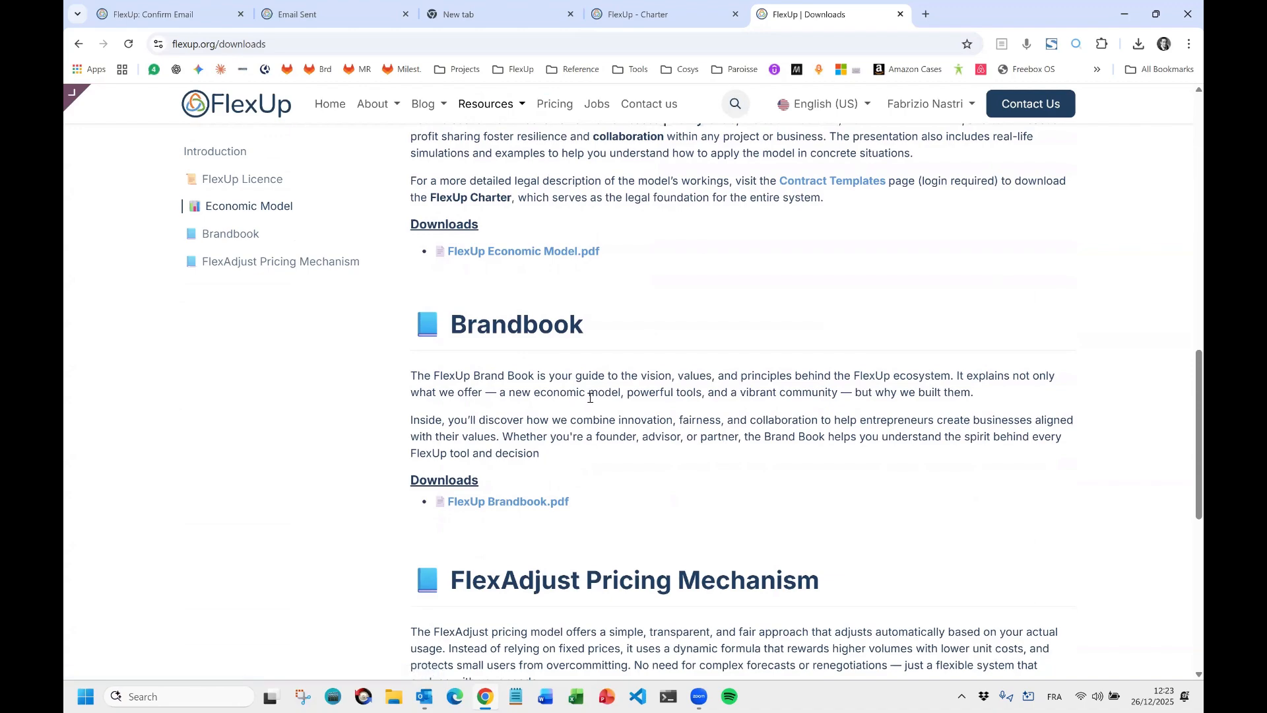
{"action": "scroll", "coordinate": [590, 398], "scroll_direction": "down", "scroll_amount": 1}
{"action": "scroll", "coordinate": [590, 398], "scroll_direction": "up", "scroll_amount": 10}
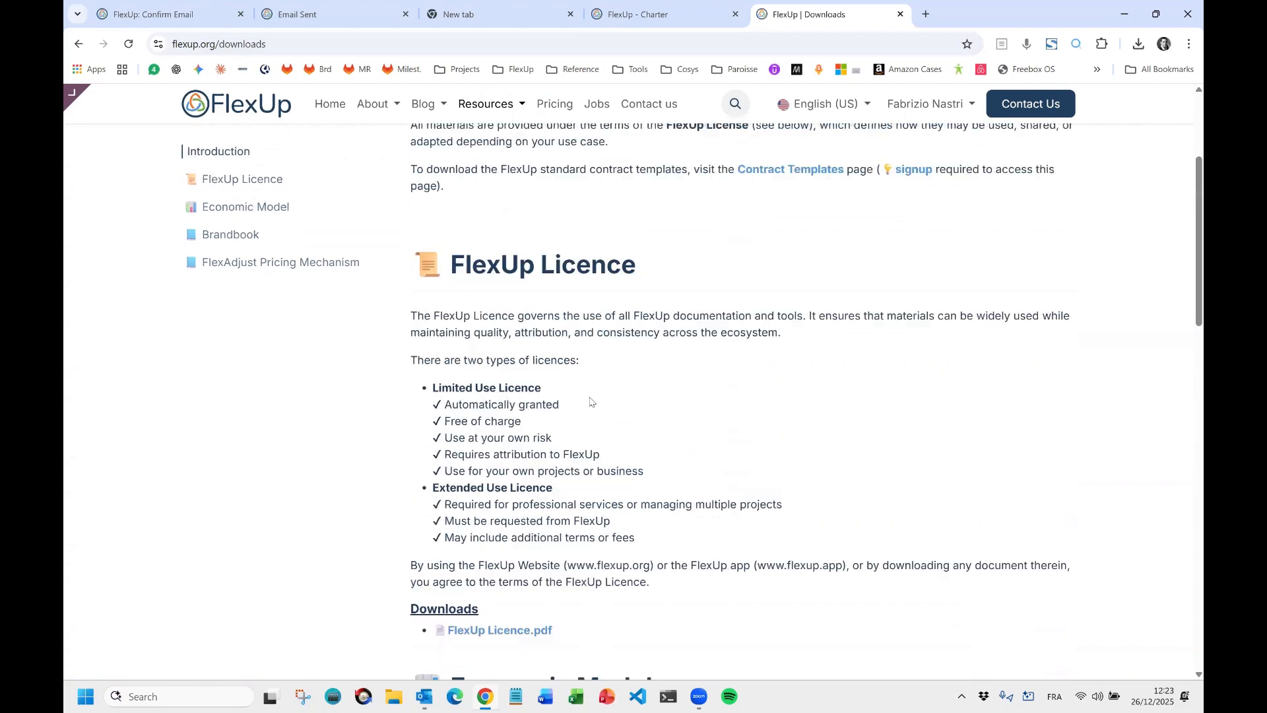
{"action": "scroll", "coordinate": [591, 400], "scroll_direction": "up", "scroll_amount": 4}
{"action": "mouse_move", "coordinate": [482, 105]}
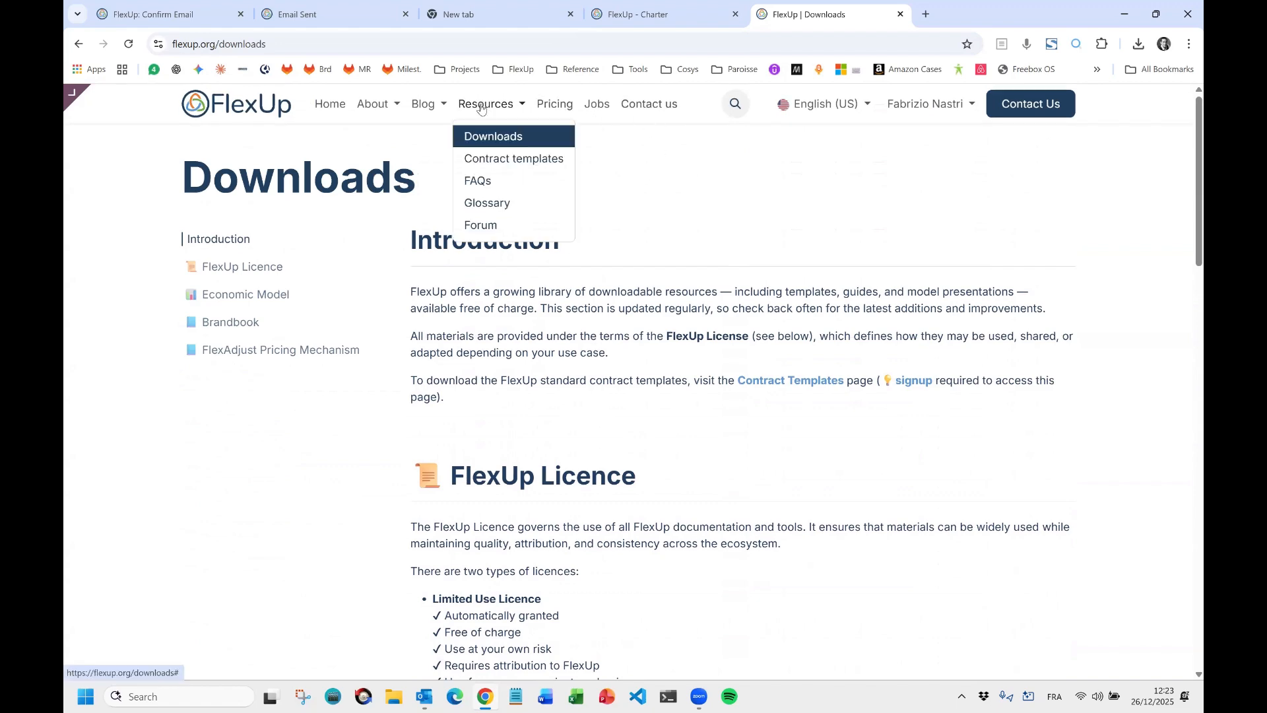
{"action": "left_click", "coordinate": [491, 158]}
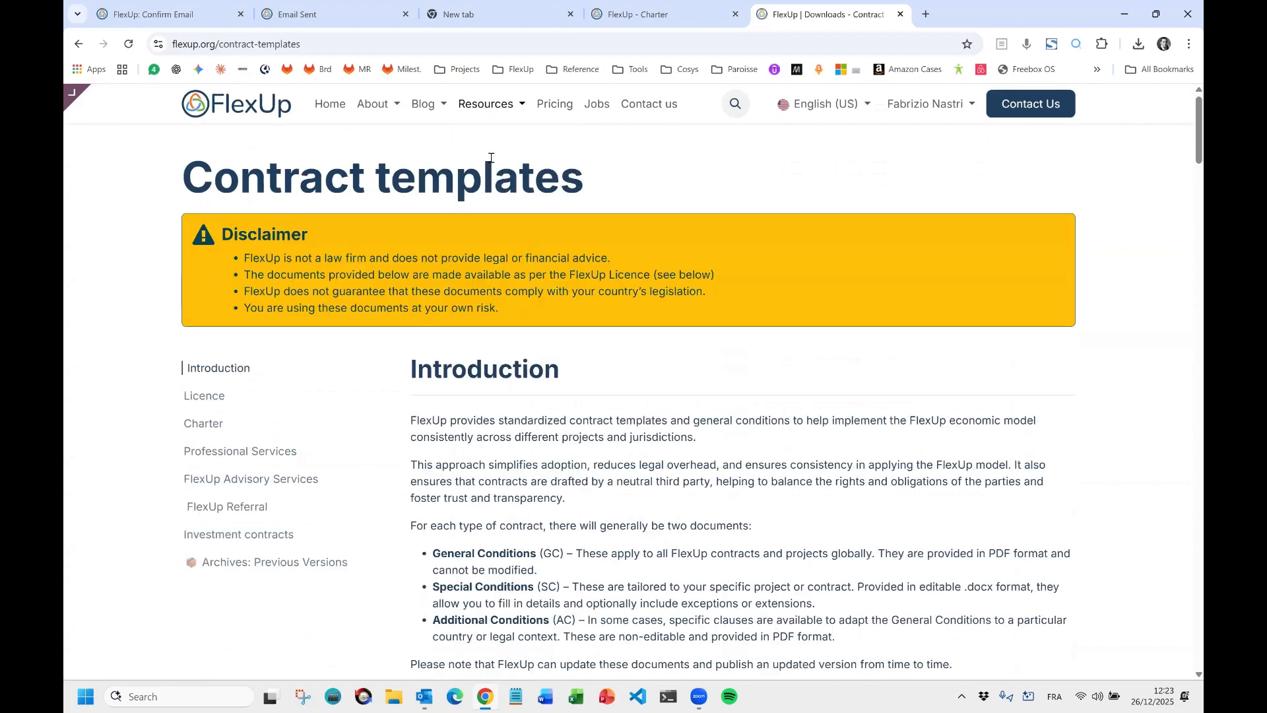
{"action": "mouse_move", "coordinate": [901, 109]}
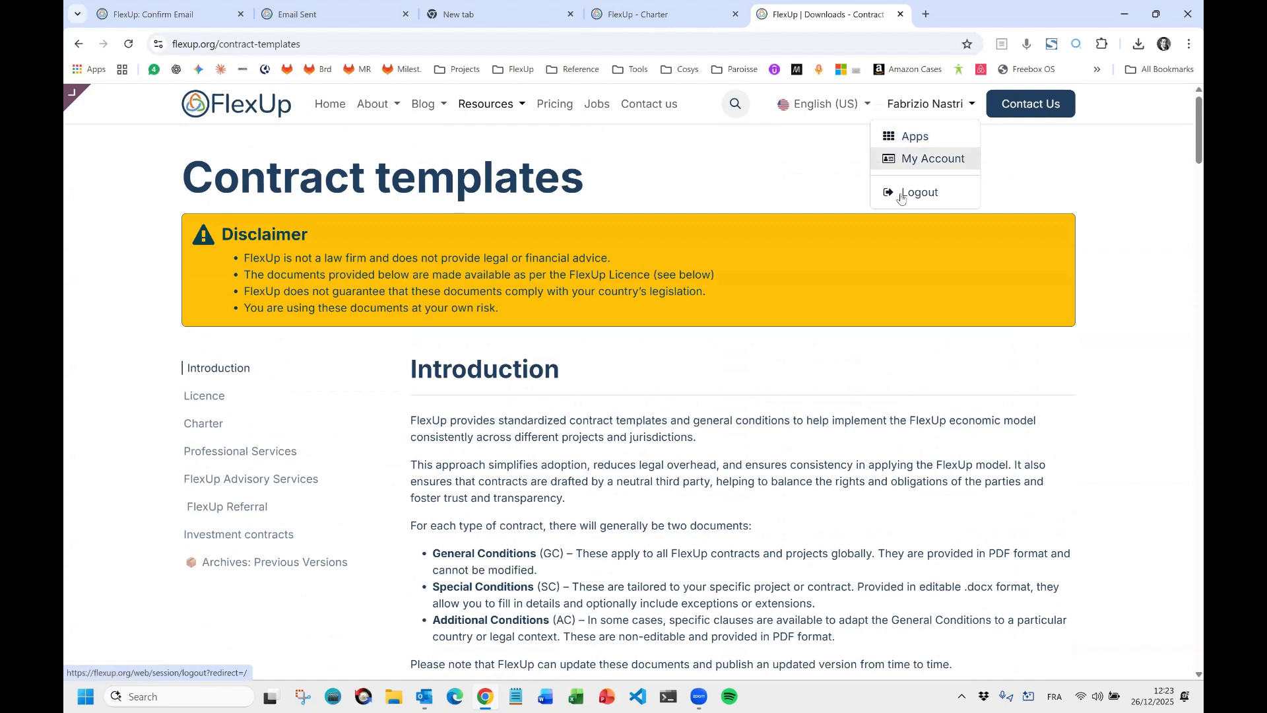
{"action": "left_click", "coordinate": [218, 47]}
{"action": "left_click", "coordinate": [230, 45]}
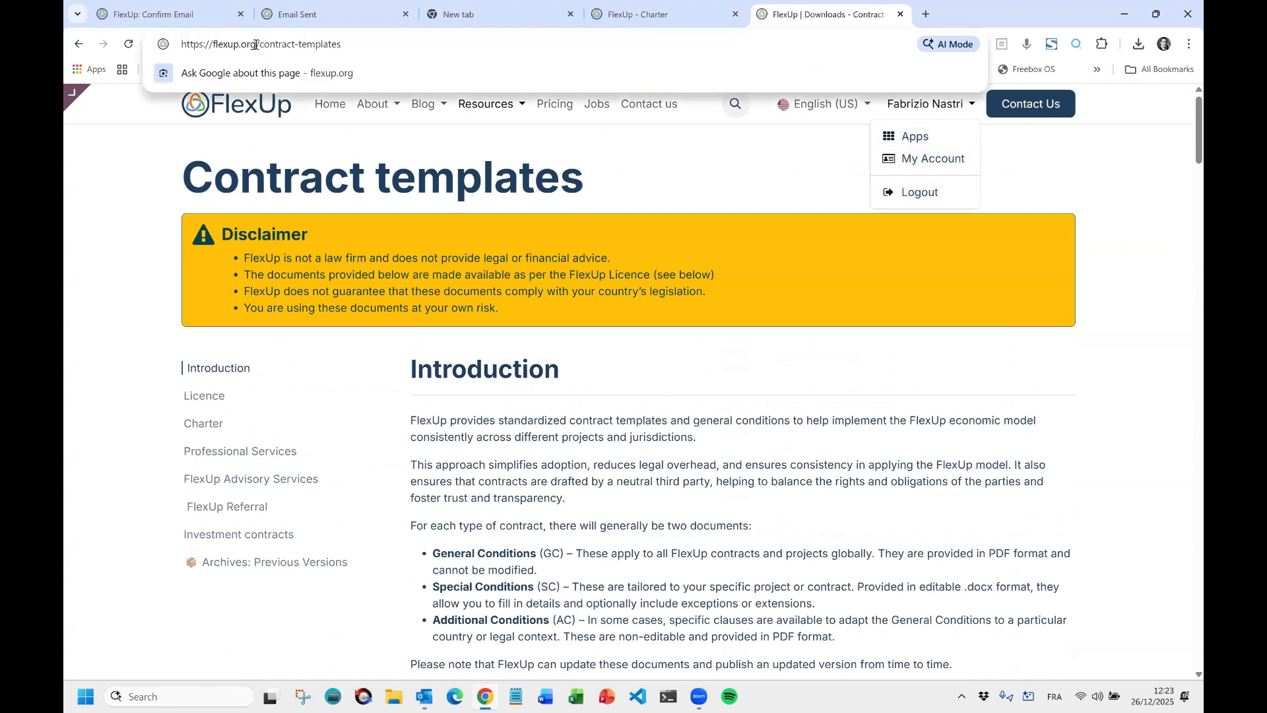
{"action": "left_click_drag", "start_coordinate": [255, 45], "coordinate": [176, 45]}
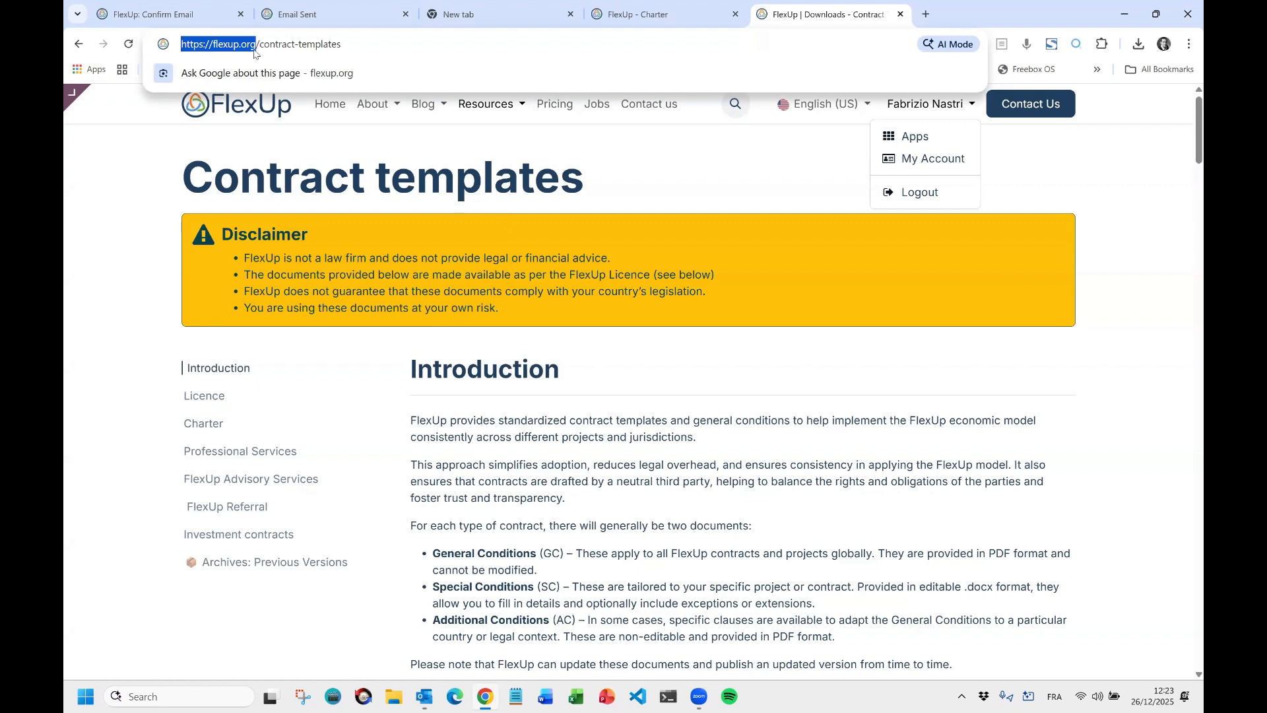
{"action": "left_click", "coordinate": [561, 404]}
Jump to the Charter section and download the Charter-GC 2025-09-11 PDF.
{"action": "scroll", "coordinate": [597, 390], "scroll_direction": "down", "scroll_amount": 2}
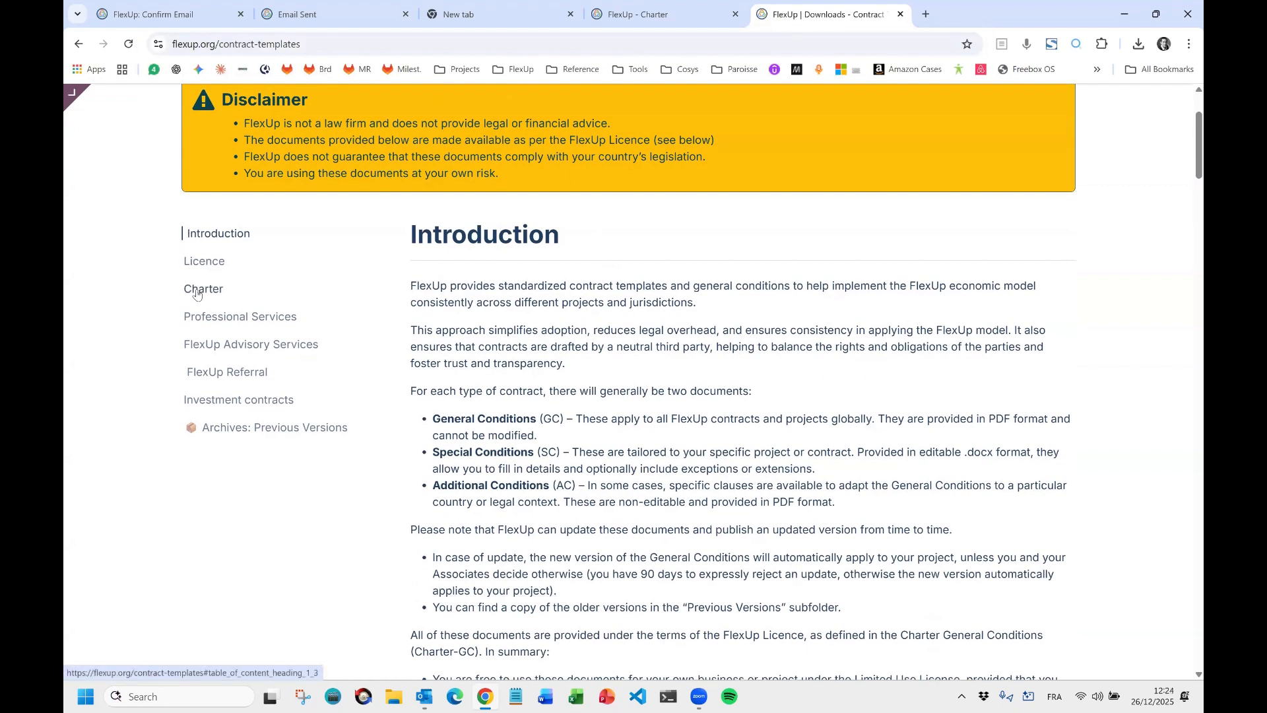
{"action": "left_click", "coordinate": [201, 294]}
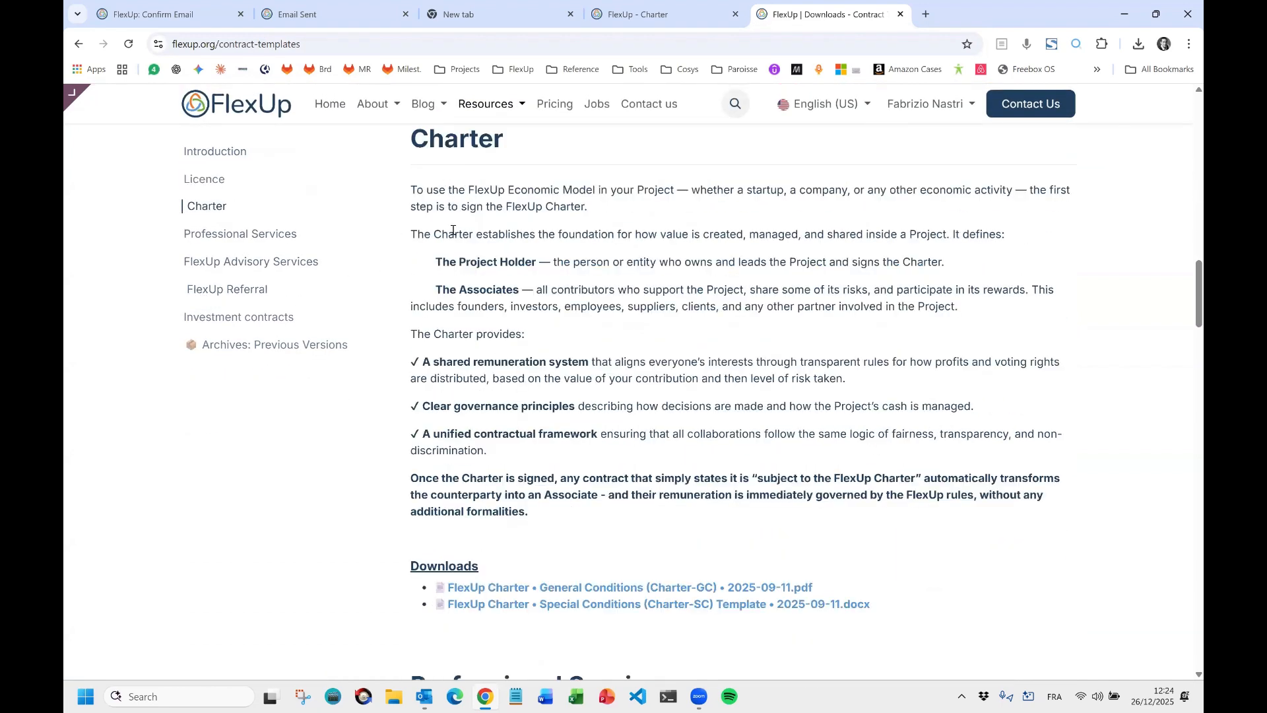
{"action": "left_click", "coordinate": [560, 593]}
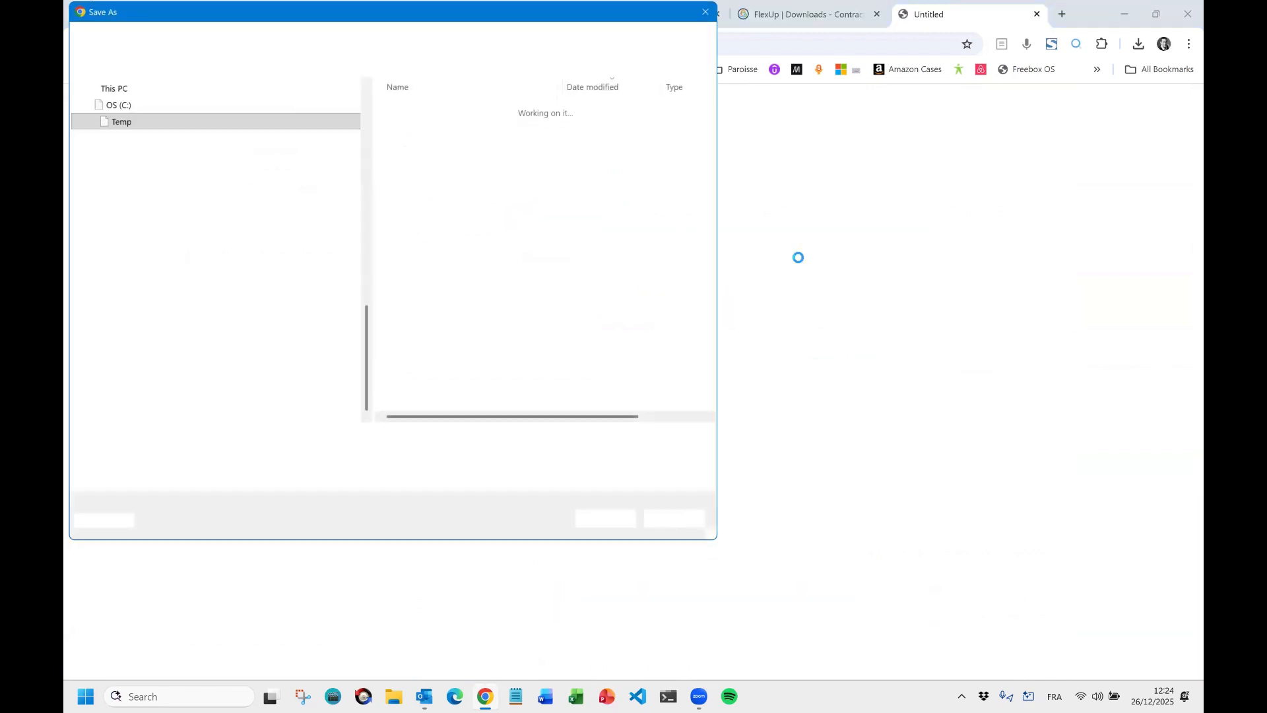
Save the Charter-GC PDF into the Temp folder and view its Appendix 4 on page 53.
{"action": "left_click", "coordinate": [617, 521]}
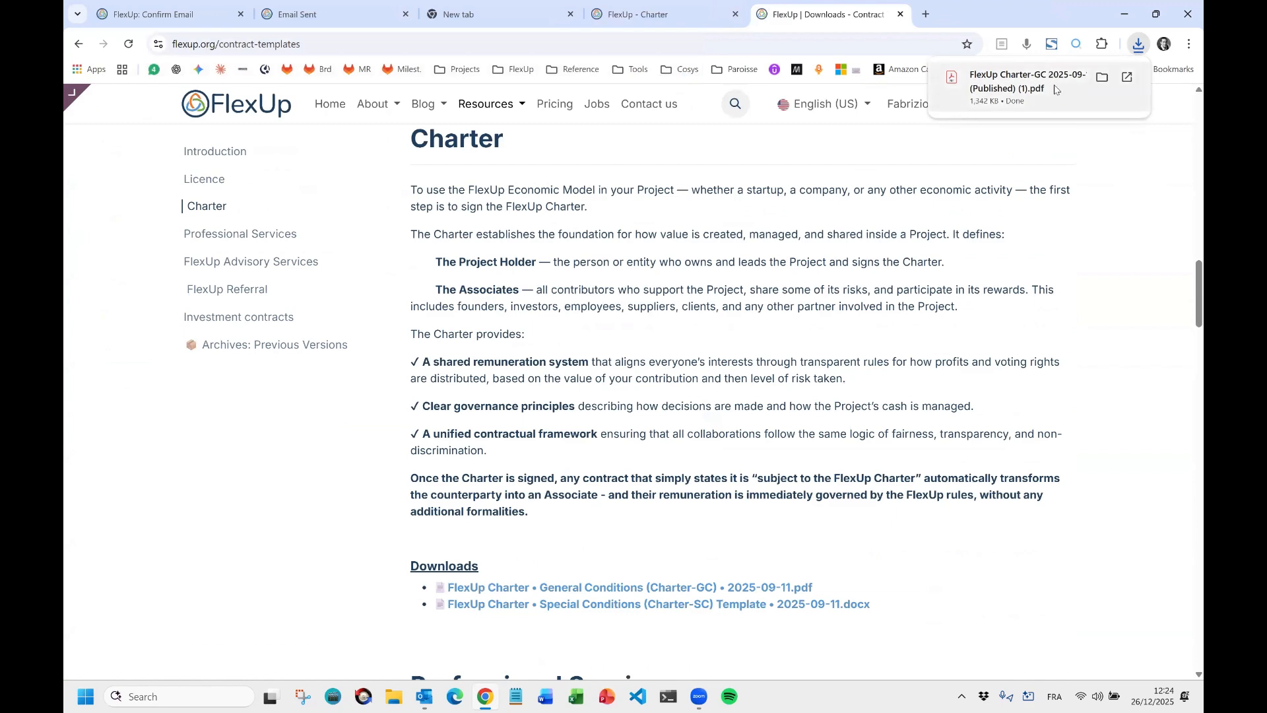
{"action": "left_click", "coordinate": [1054, 89]}
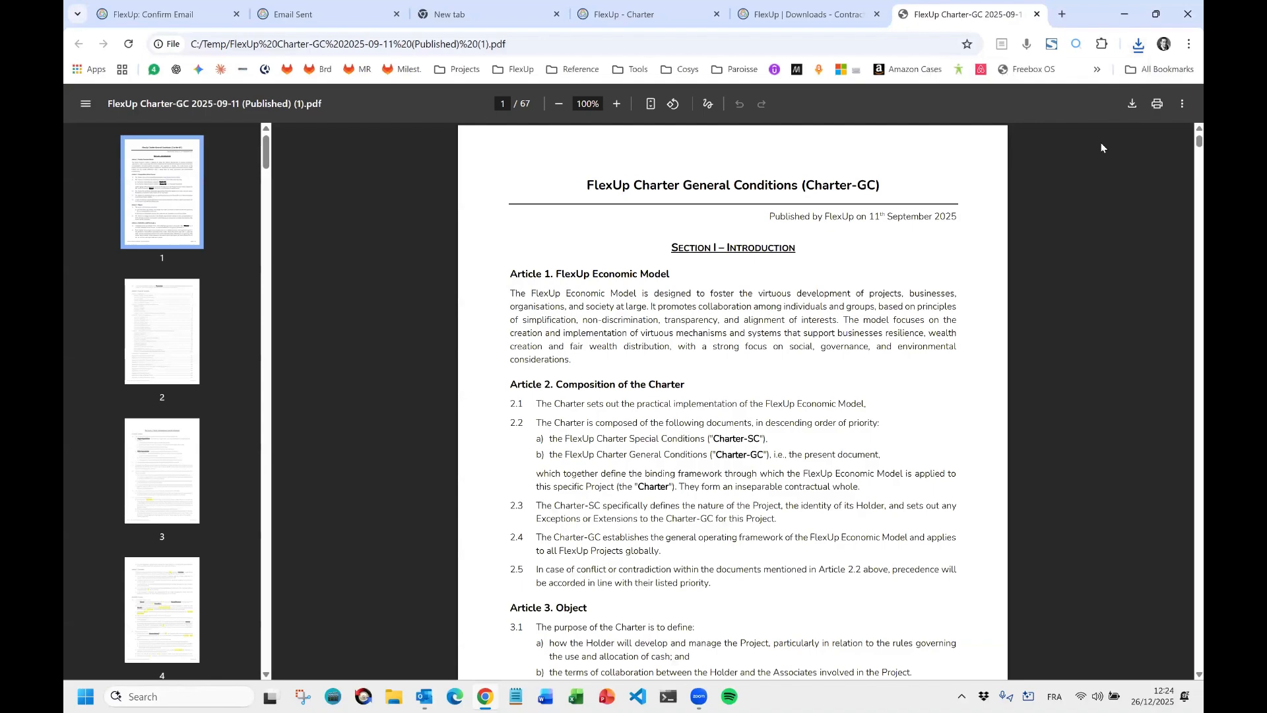
{"action": "scroll", "coordinate": [1185, 140], "scroll_direction": "down", "scroll_amount": 20}
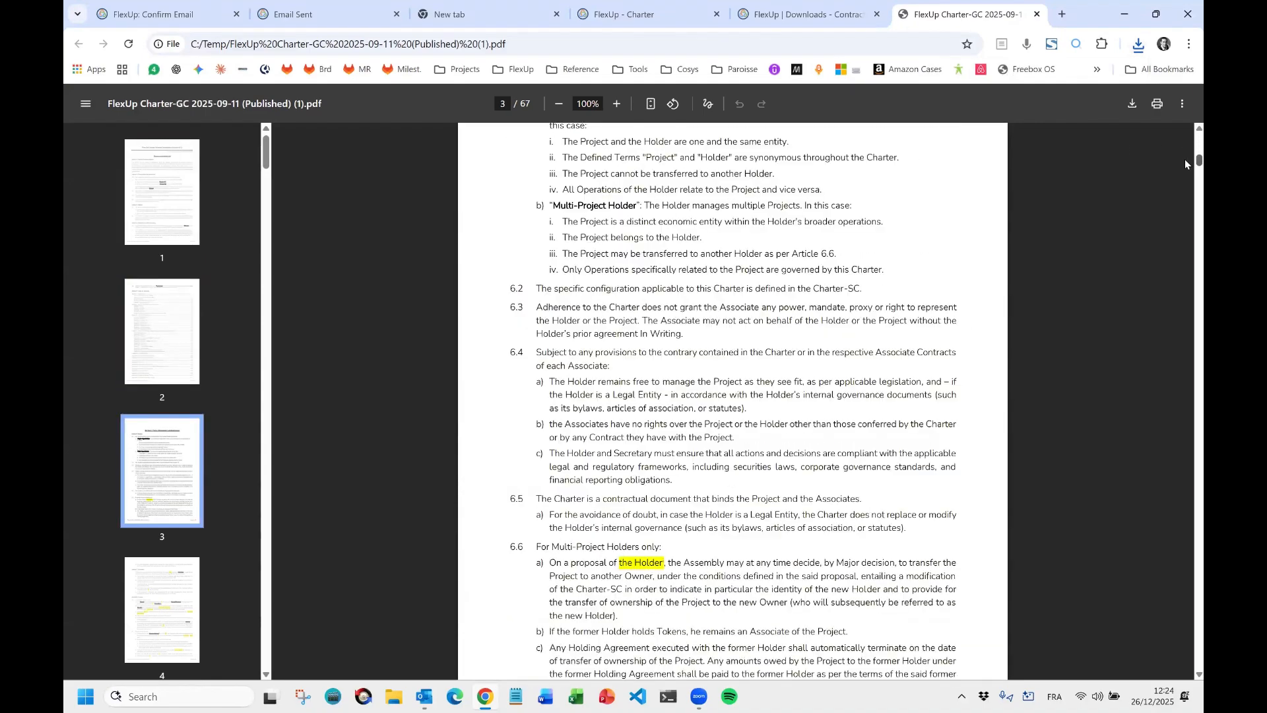
{"action": "left_click_drag", "start_coordinate": [1185, 190], "coordinate": [1182, 544]}
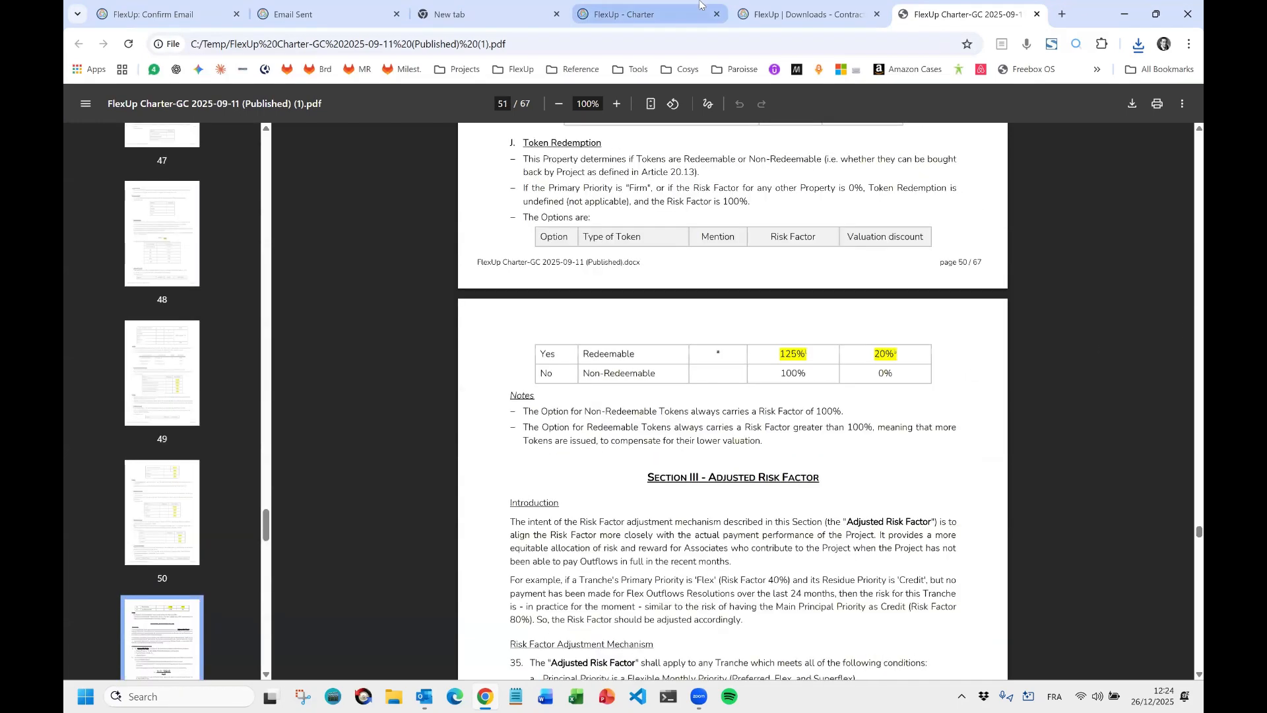
Back on the contract-templates downloads page, download the Charter-SC Template docx.
{"action": "left_click", "coordinate": [791, 21]}
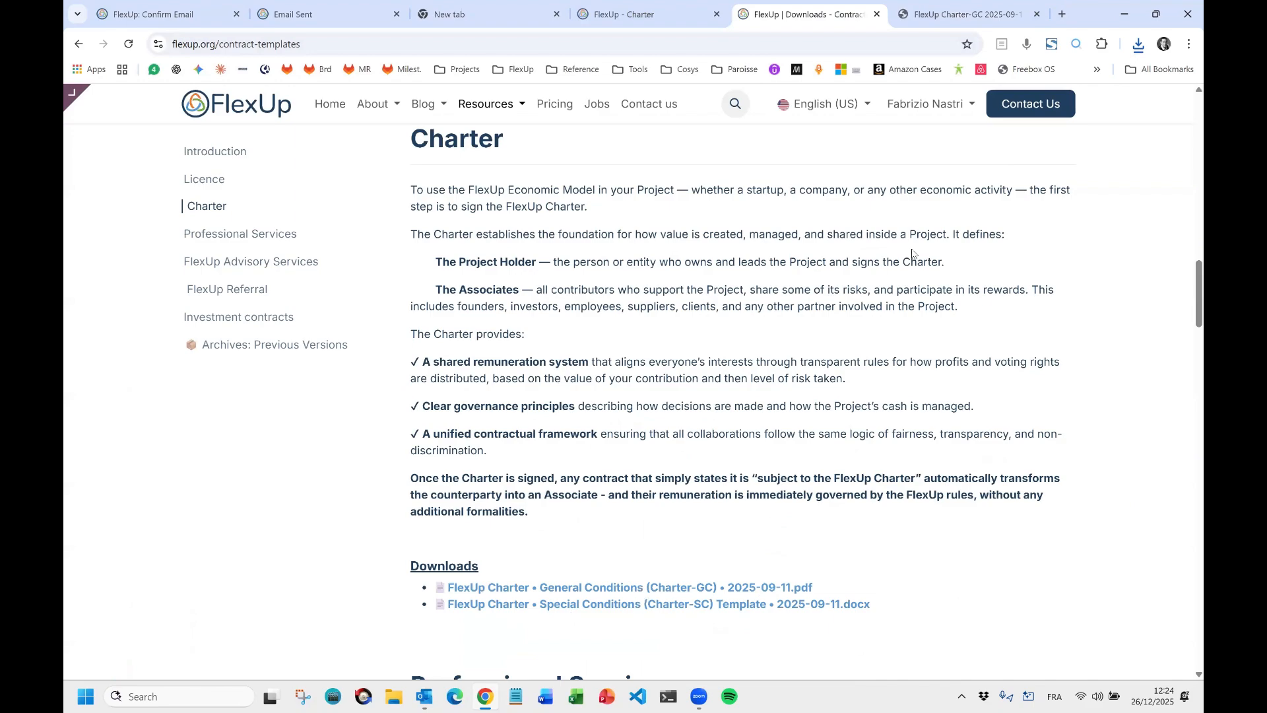
{"action": "left_click", "coordinate": [948, 16]}
{"action": "scroll", "coordinate": [741, 244], "scroll_direction": "down", "scroll_amount": 20}
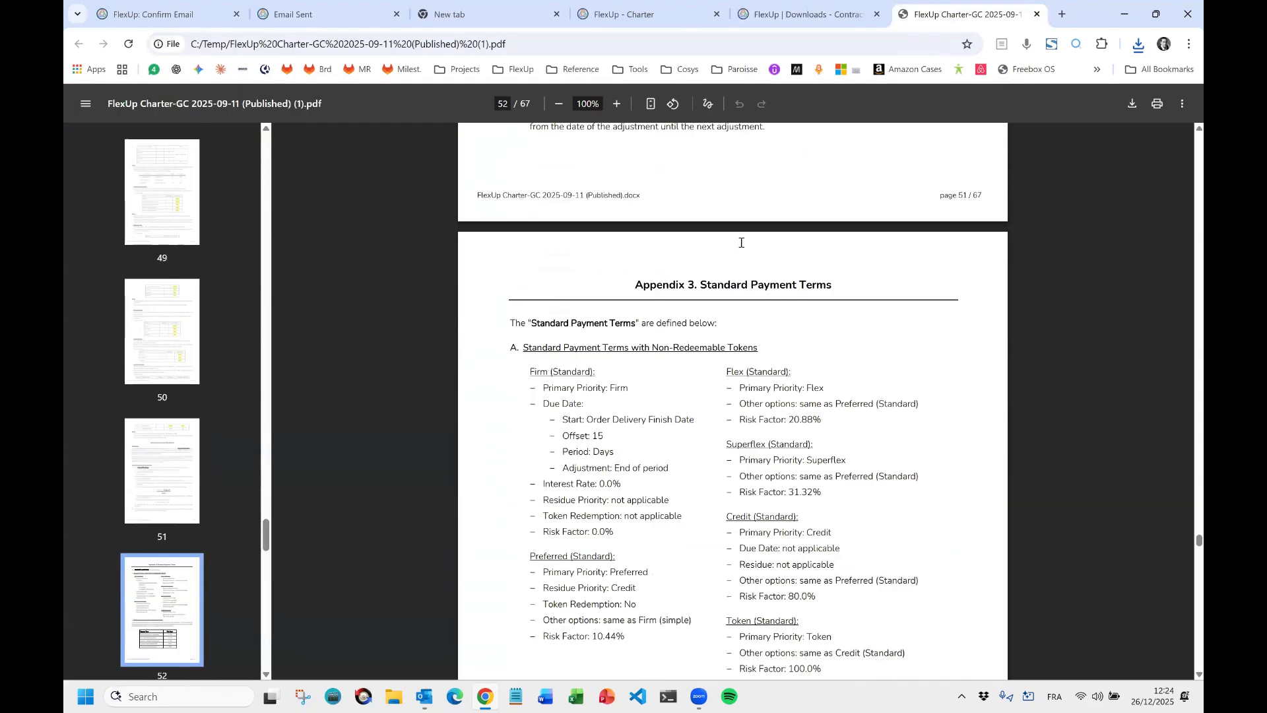
{"action": "left_click", "coordinate": [816, 21]}
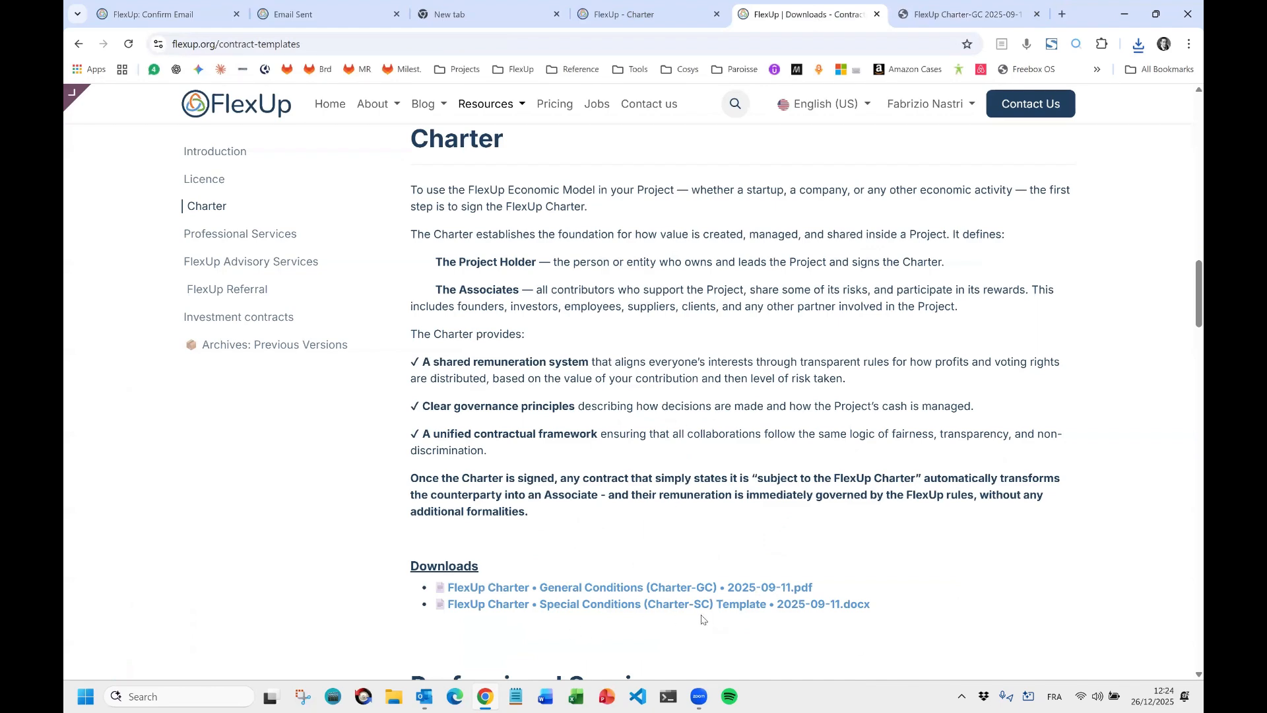
{"action": "left_click", "coordinate": [623, 606]}
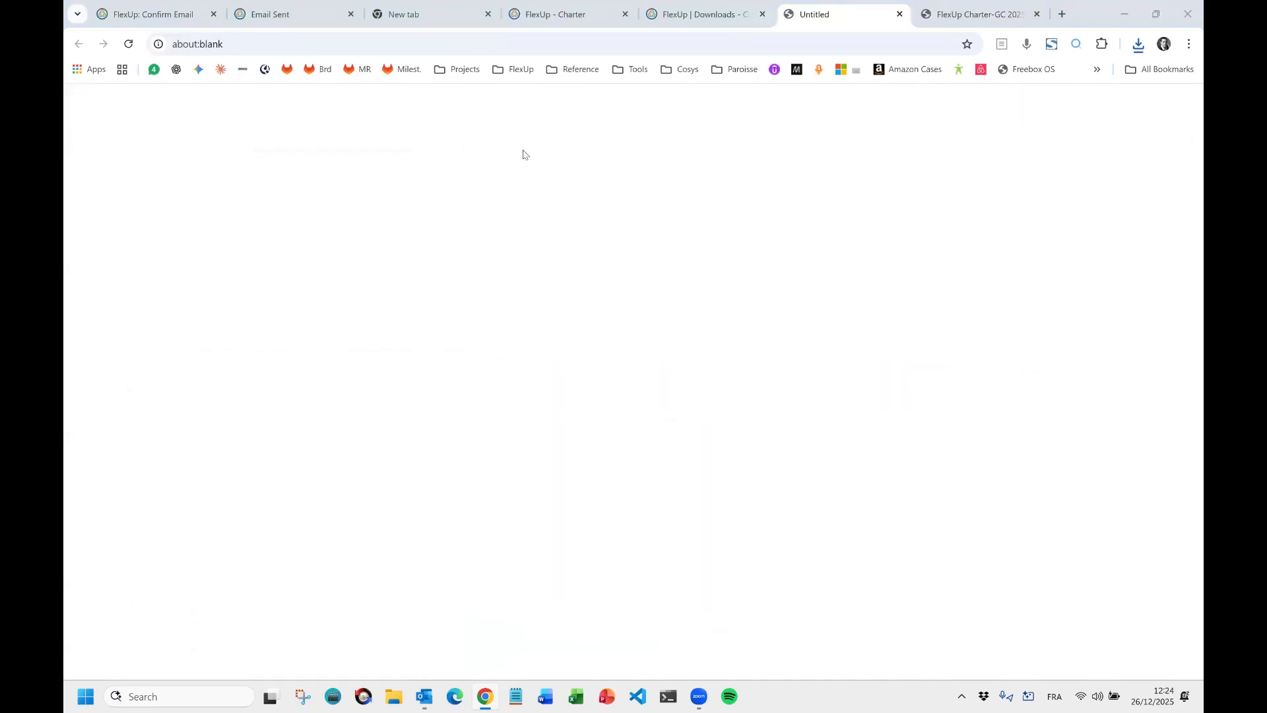
Save the Charter-SC Template docx, scroll through its clauses in Word, then close it.
{"action": "left_click", "coordinate": [604, 520]}
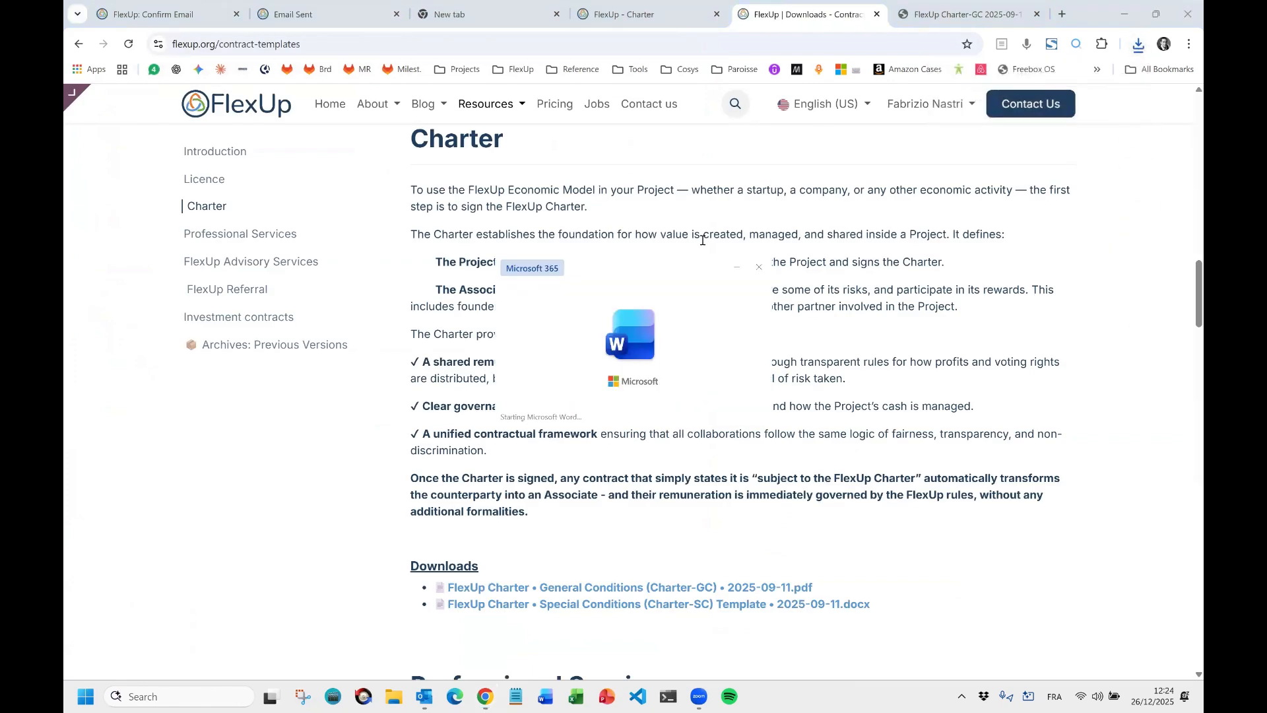
{"action": "scroll", "coordinate": [626, 256], "scroll_direction": "down", "scroll_amount": 5}
{"action": "scroll", "coordinate": [626, 255], "scroll_direction": "down", "scroll_amount": 15}
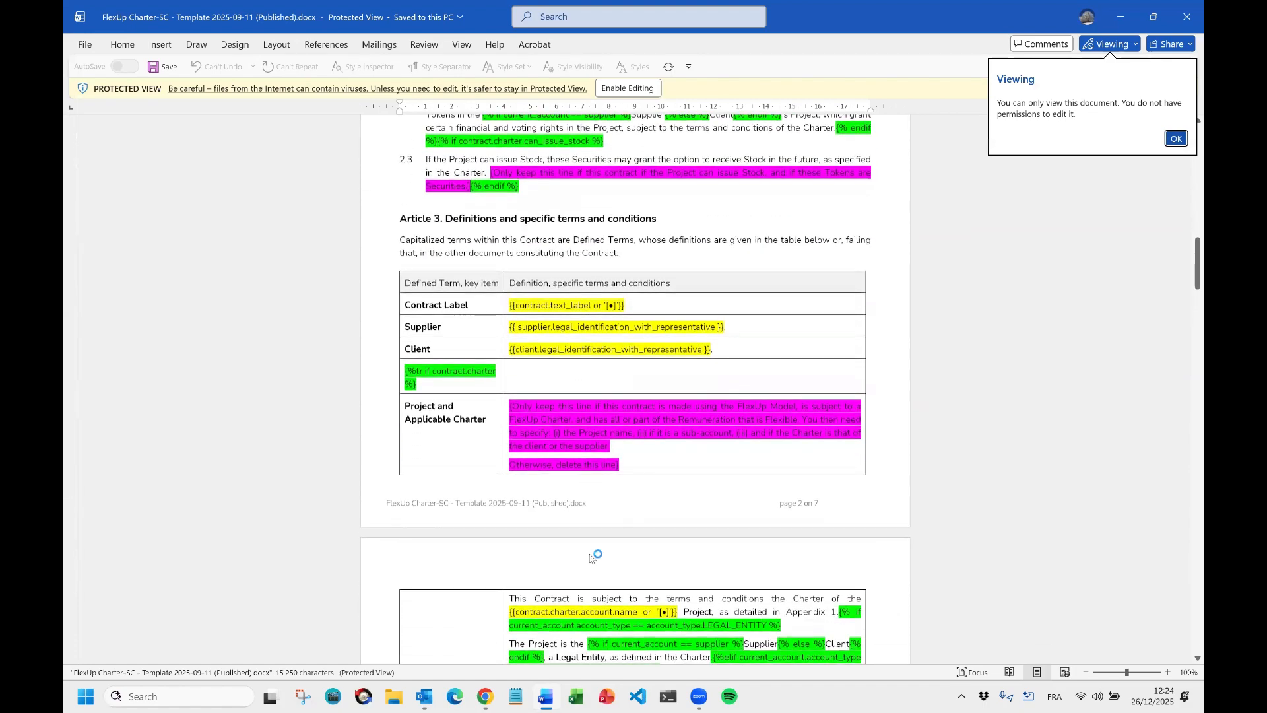
{"action": "scroll", "coordinate": [613, 366], "scroll_direction": "down", "scroll_amount": 10}
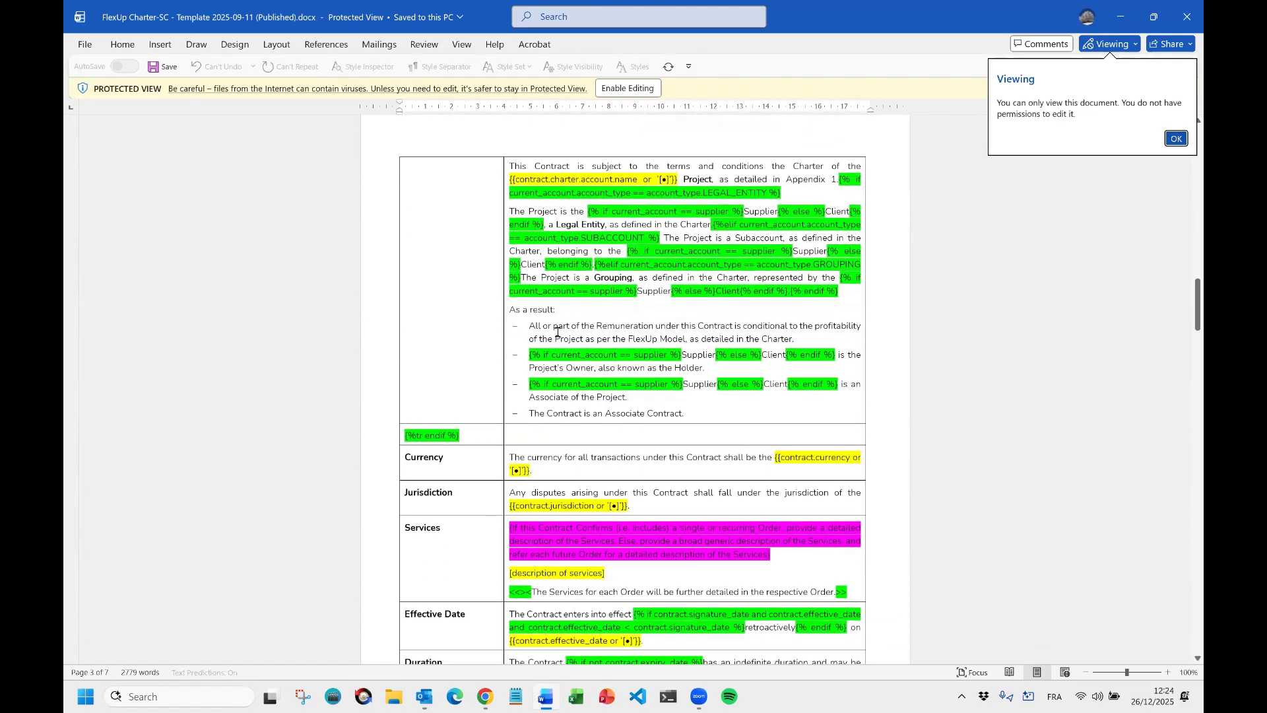
{"action": "scroll", "coordinate": [575, 323], "scroll_direction": "down", "scroll_amount": 3}
{"action": "scroll", "coordinate": [636, 408], "scroll_direction": "down", "scroll_amount": 12}
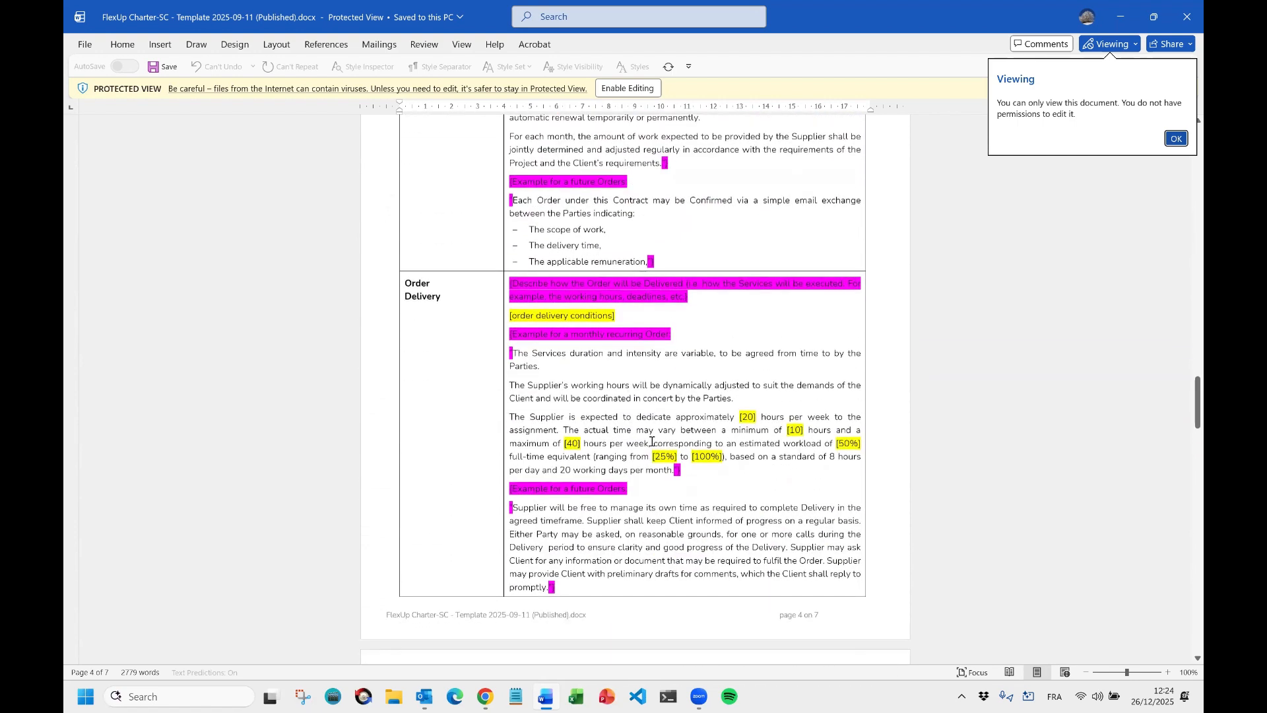
{"action": "left_click", "coordinate": [1185, 18]}
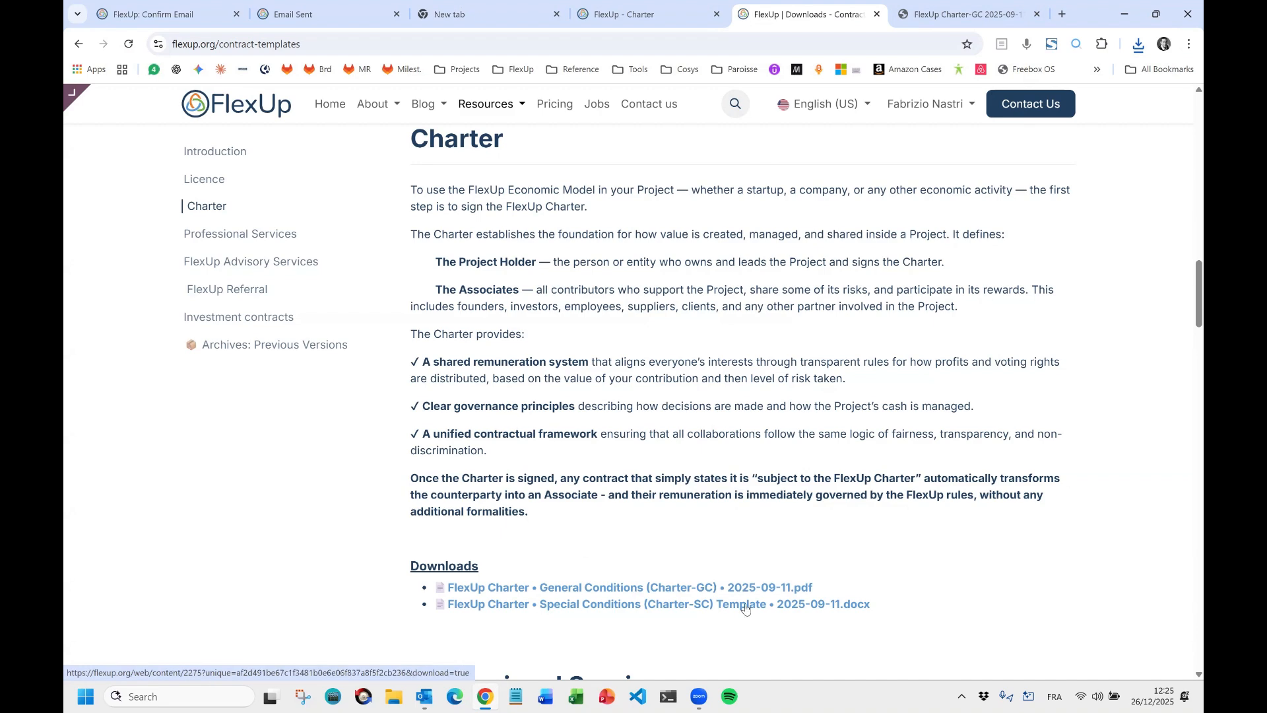
View the Investment contracts section, select the 'For the USA:' heading, and return to the FlexUp - Charter tab.
{"action": "left_click", "coordinate": [261, 318]}
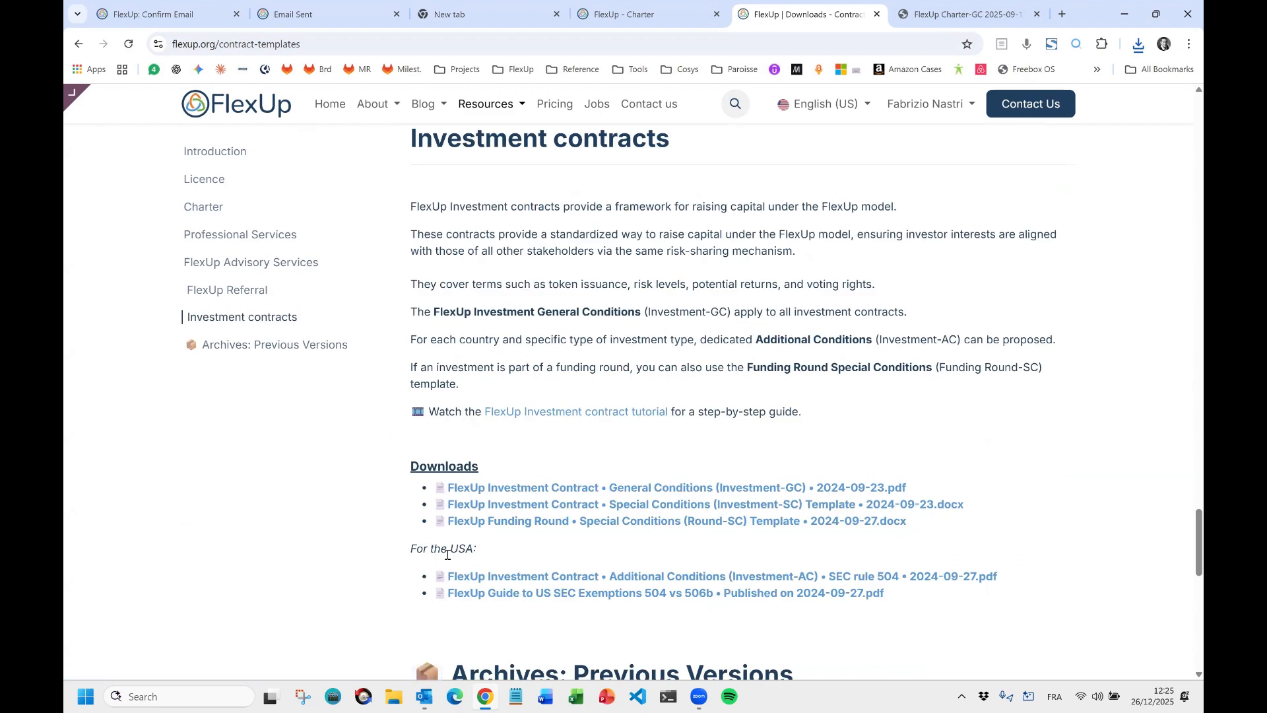
{"action": "left_click_drag", "start_coordinate": [412, 548], "coordinate": [477, 555]}
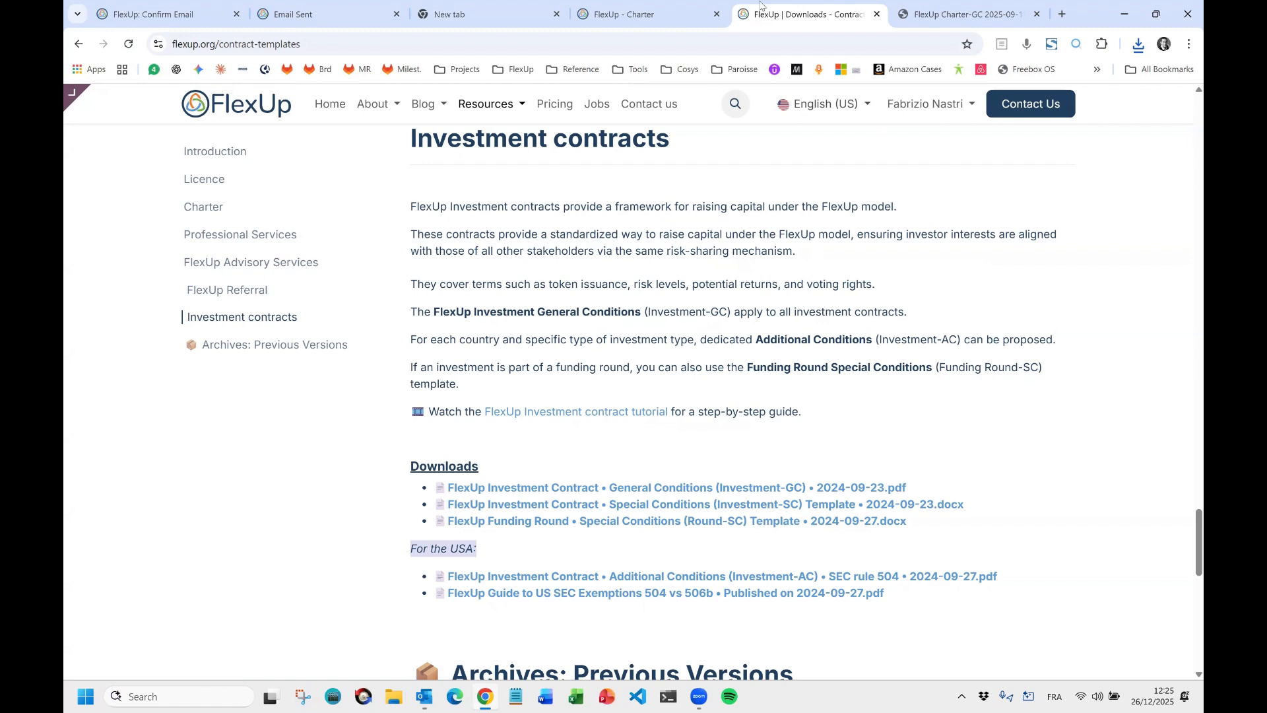
{"action": "left_click", "coordinate": [636, 24]}
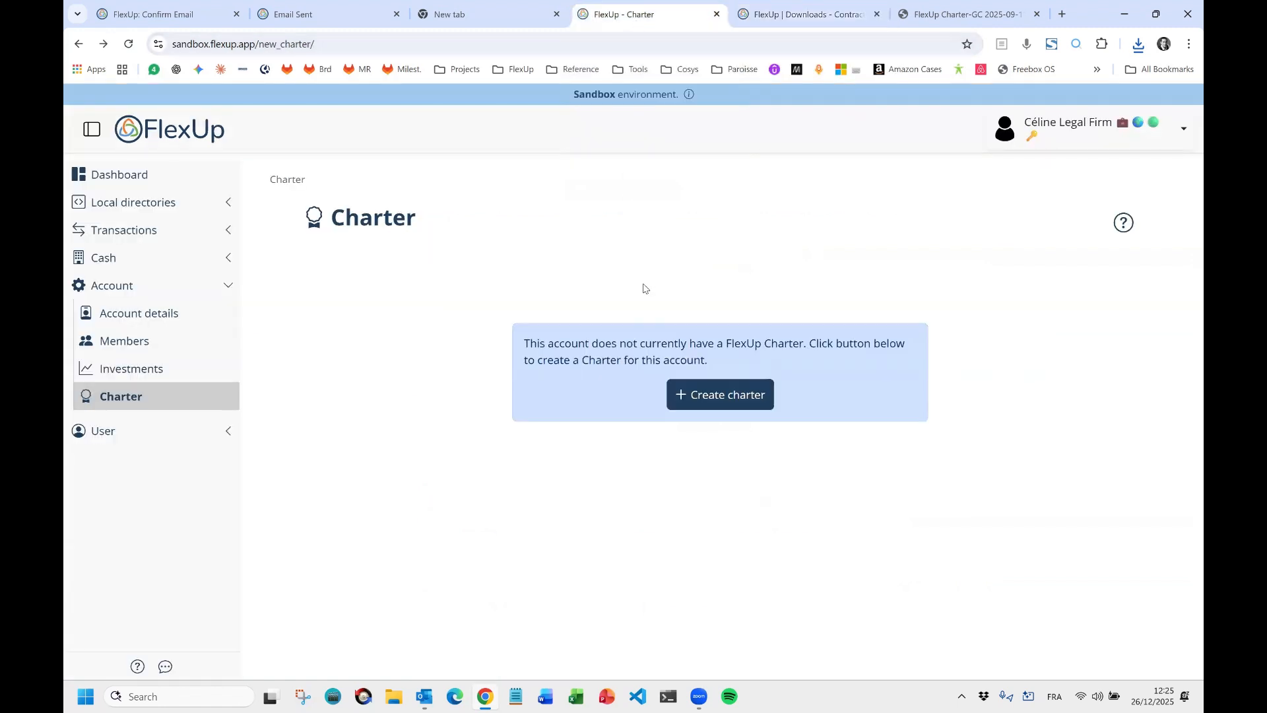
Create a new charter (Brussels, Belgium, Draft) and open the account memberships dropdown.
{"action": "left_click", "coordinate": [718, 394]}
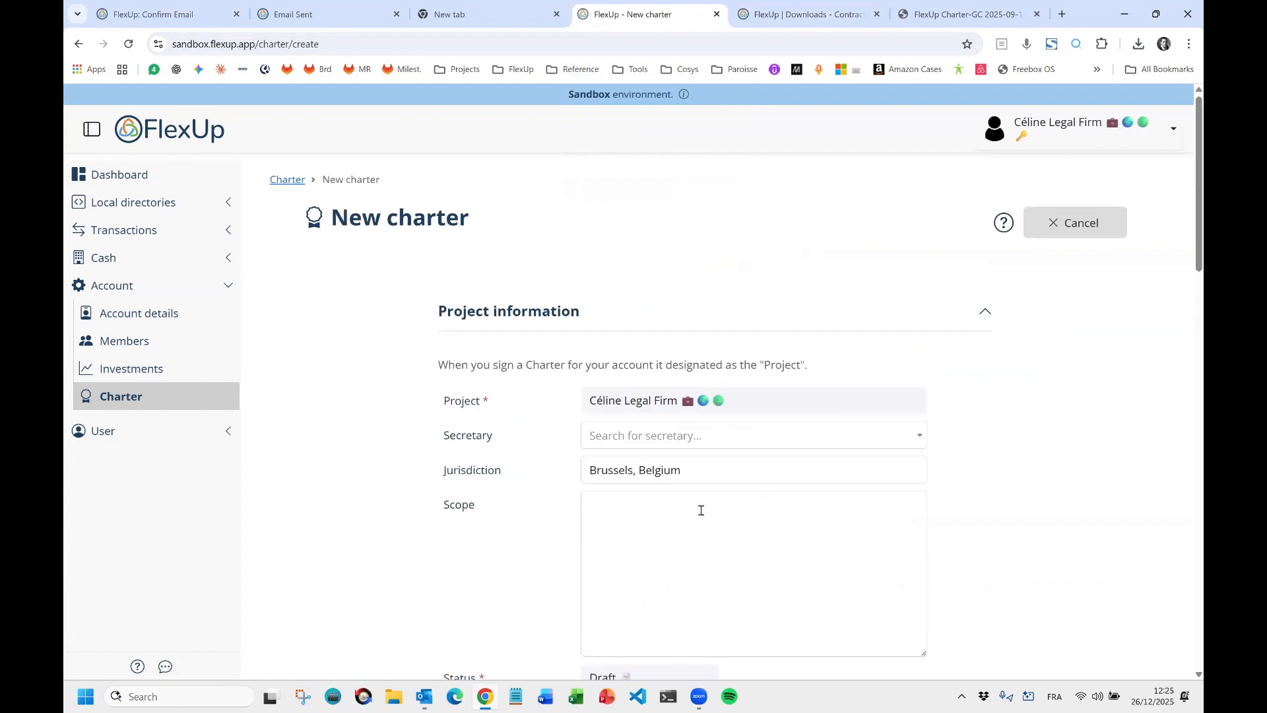
{"action": "scroll", "coordinate": [693, 508], "scroll_direction": "down", "scroll_amount": 1}
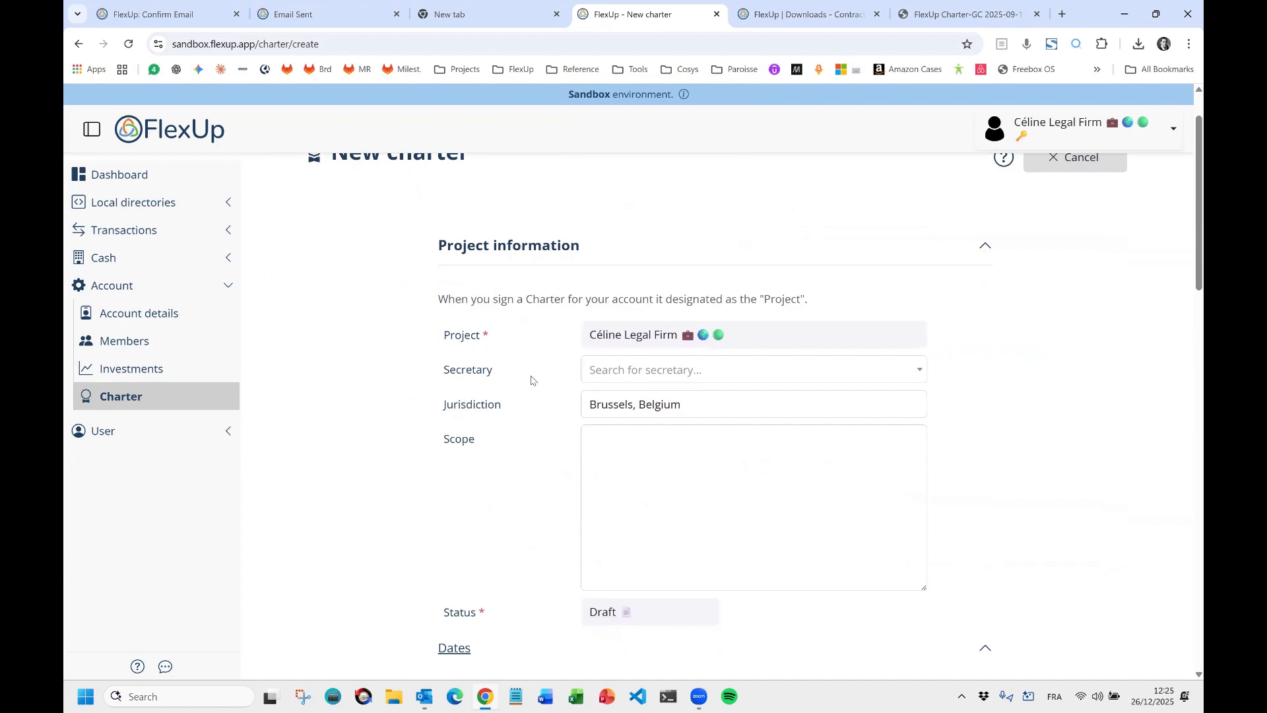
{"action": "scroll", "coordinate": [612, 396], "scroll_direction": "up", "scroll_amount": 1}
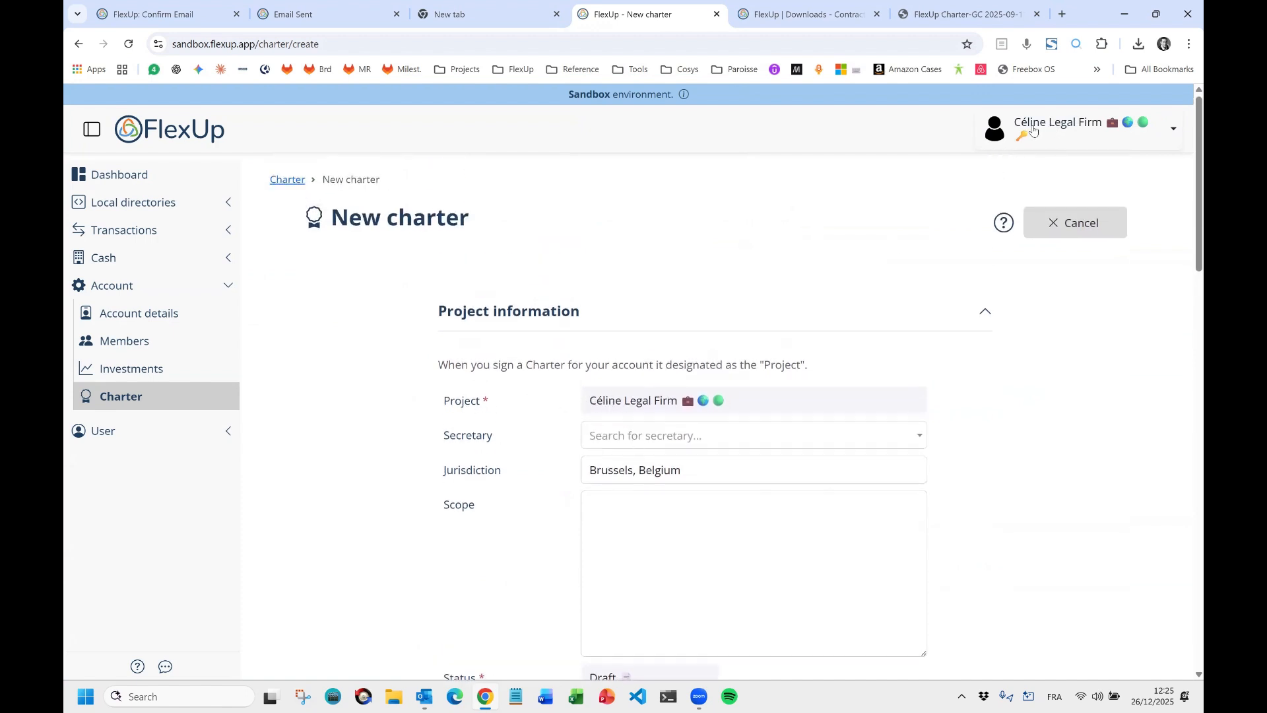
{"action": "left_click", "coordinate": [1087, 134]}
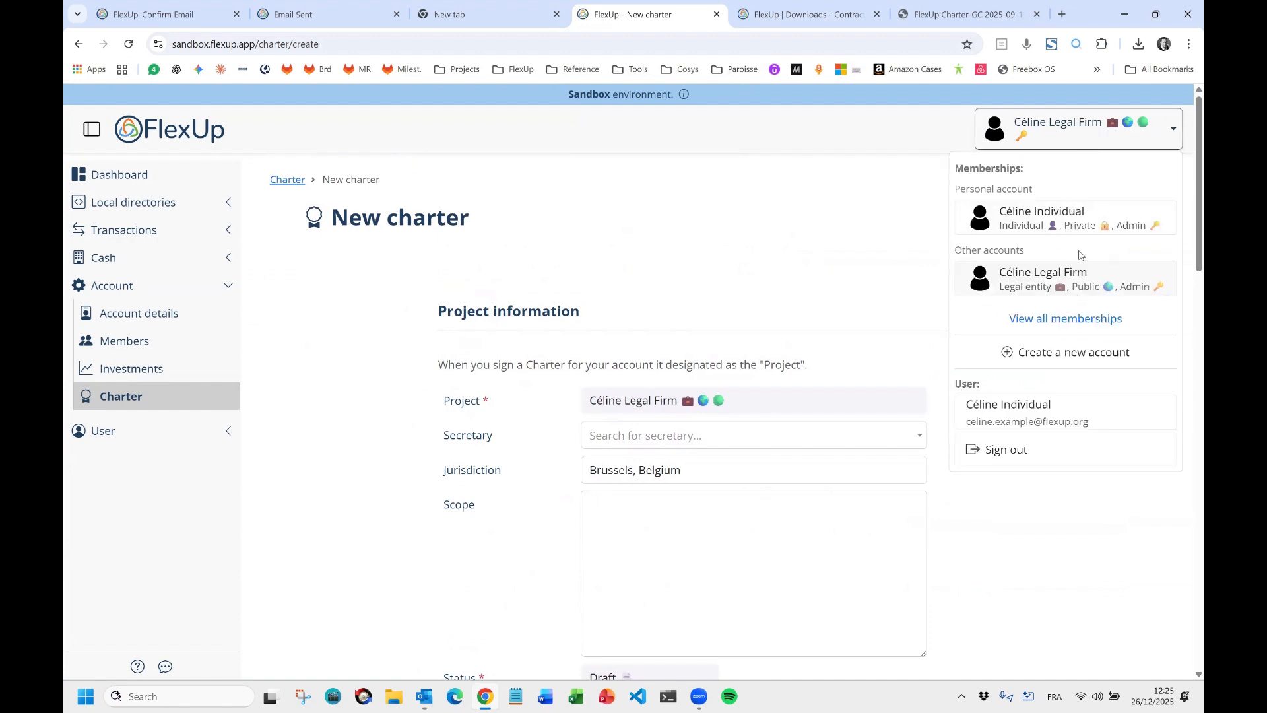
{"action": "left_click", "coordinate": [1068, 224]}
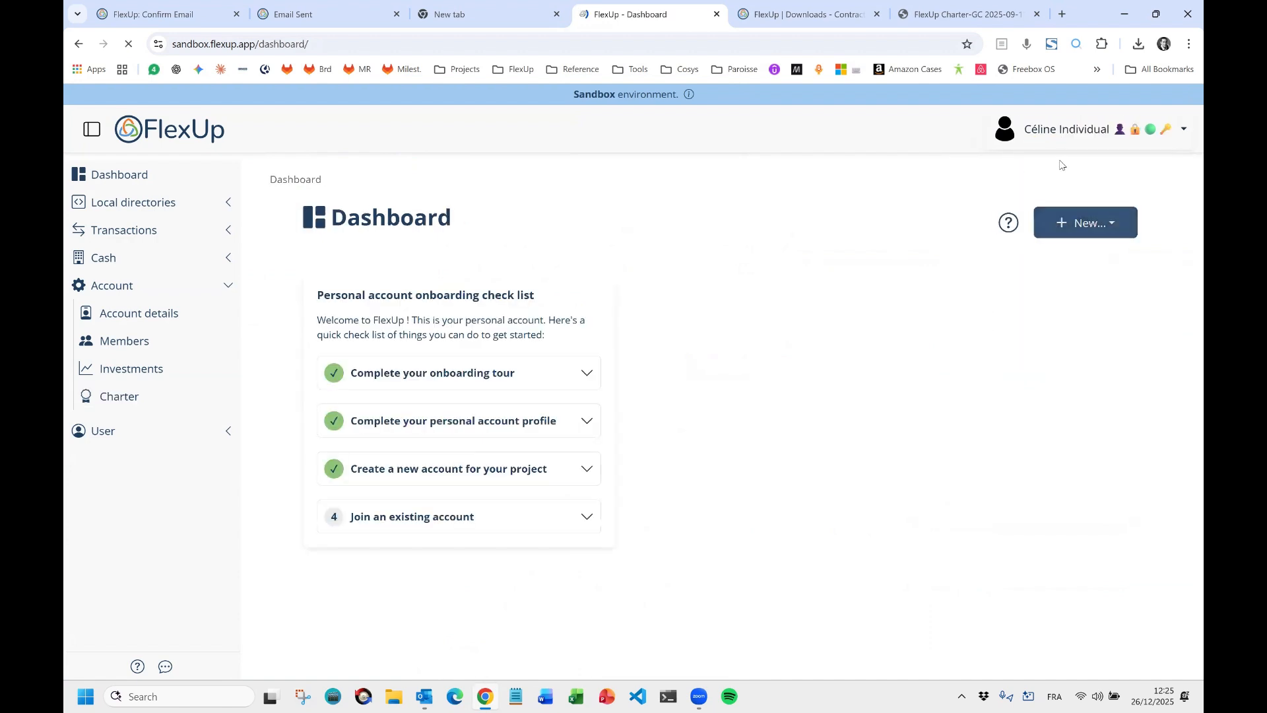
{"action": "left_click", "coordinate": [114, 398]}
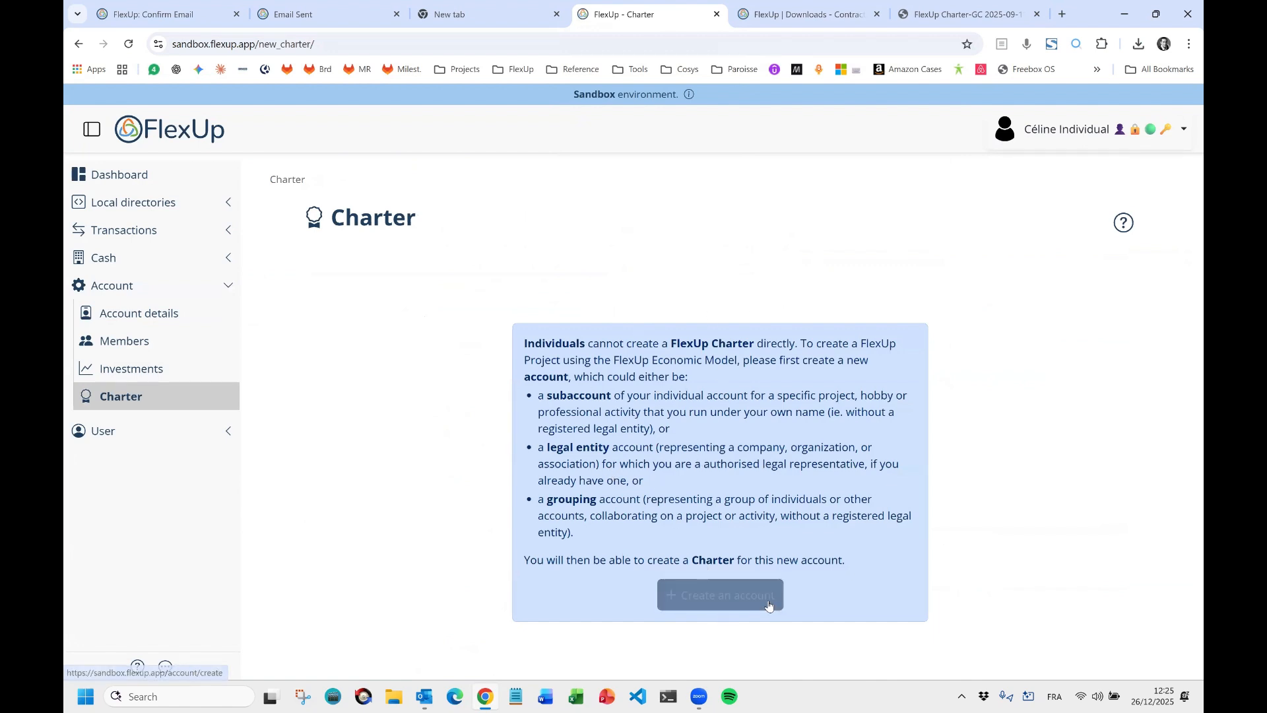
{"action": "left_click", "coordinate": [1051, 123]}
{"action": "left_click", "coordinate": [1057, 281]}
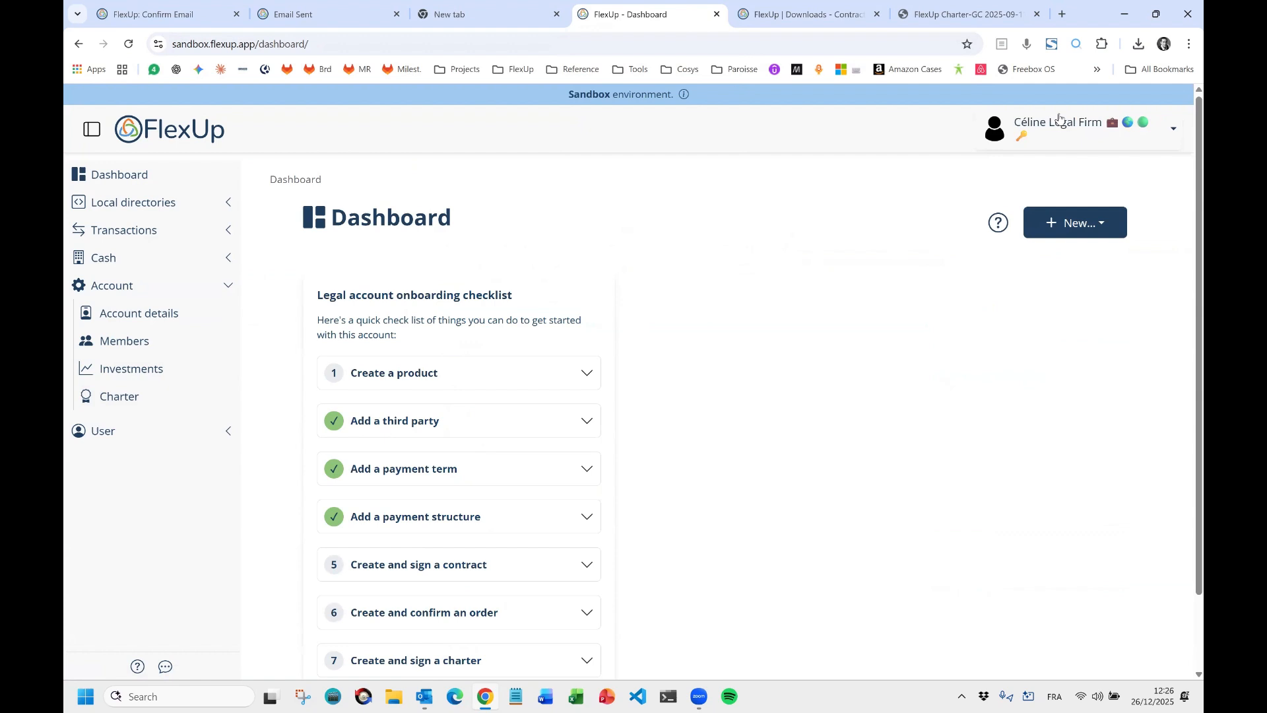
{"action": "left_click", "coordinate": [136, 401]}
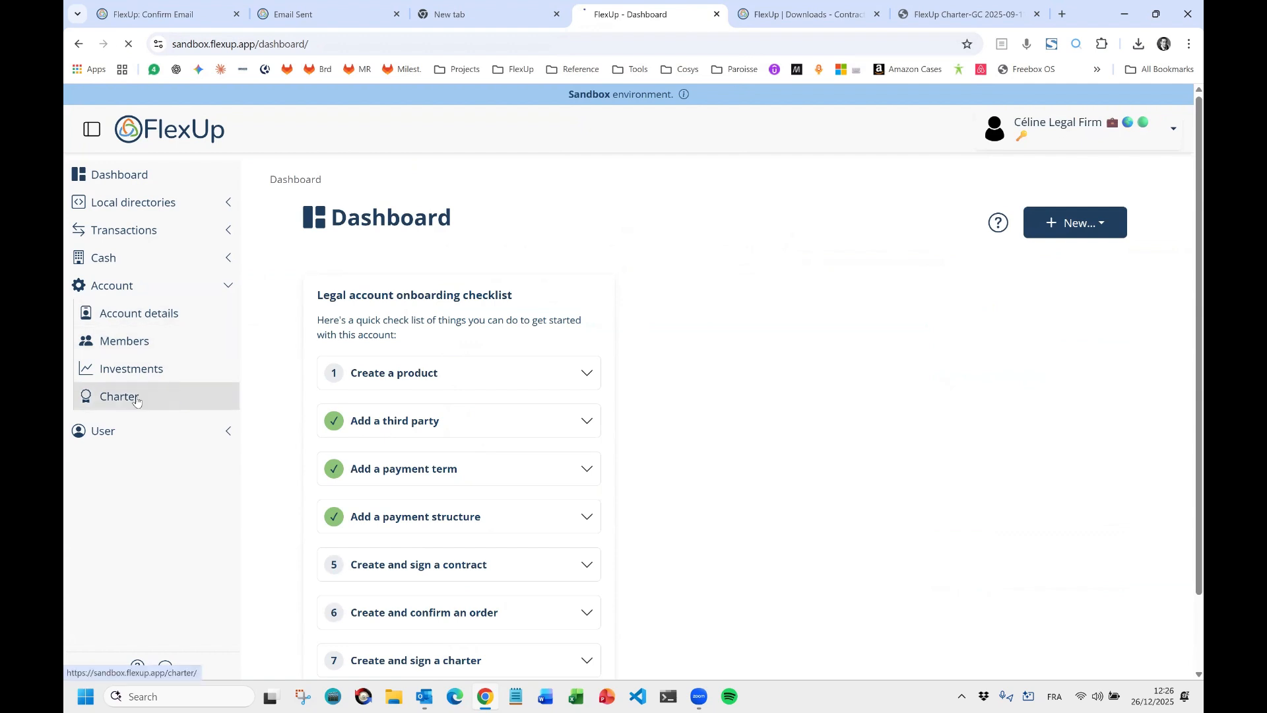
{"action": "left_click", "coordinate": [738, 403]}
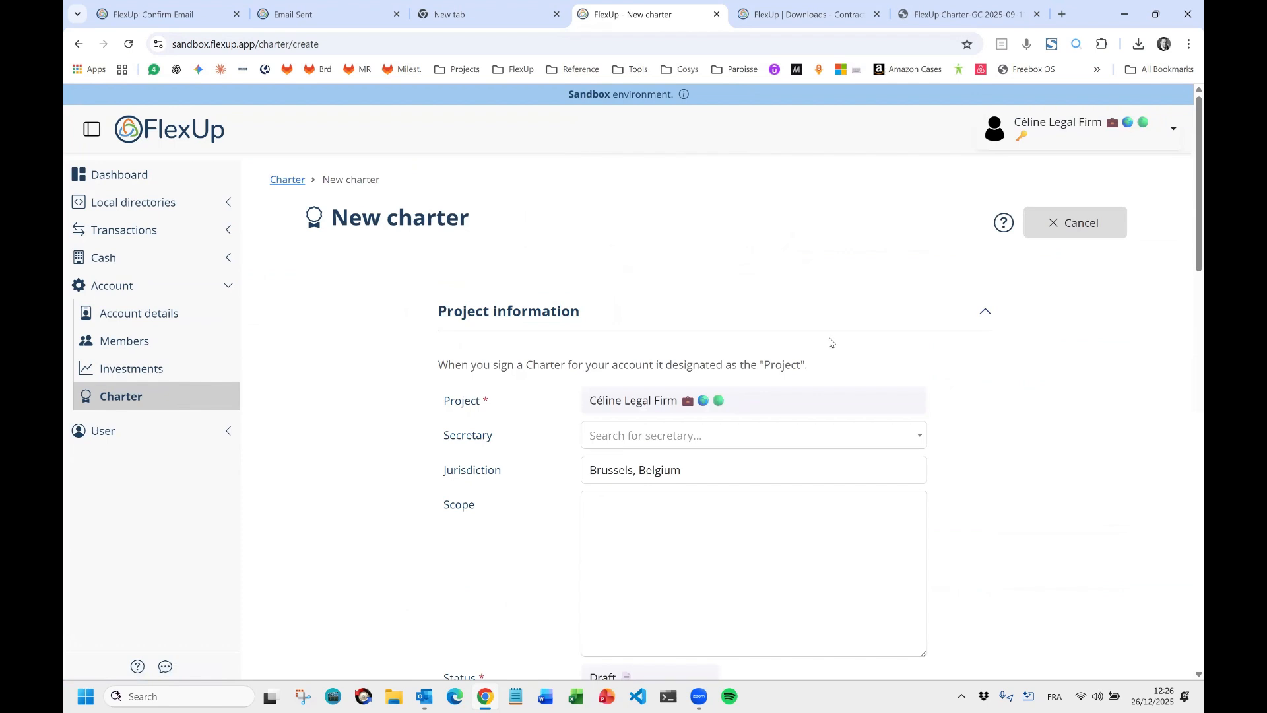
{"action": "left_click", "coordinate": [1048, 136]}
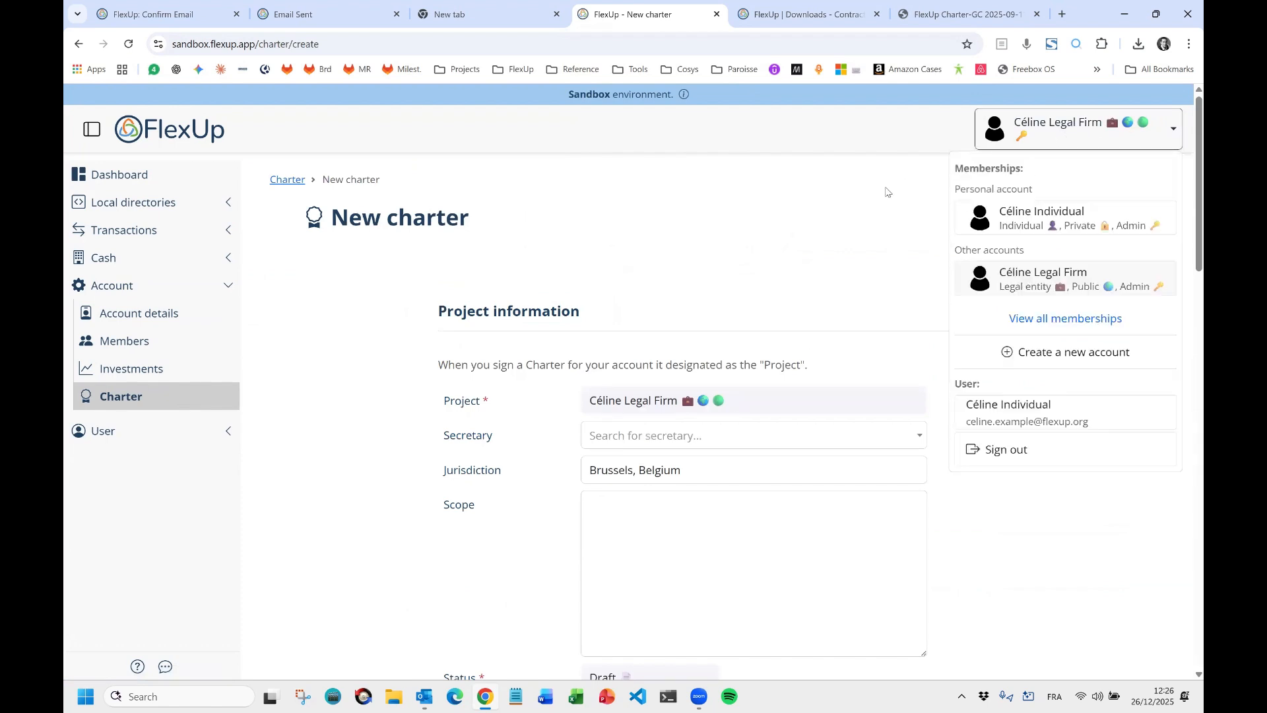
{"action": "left_click", "coordinate": [1041, 125]}
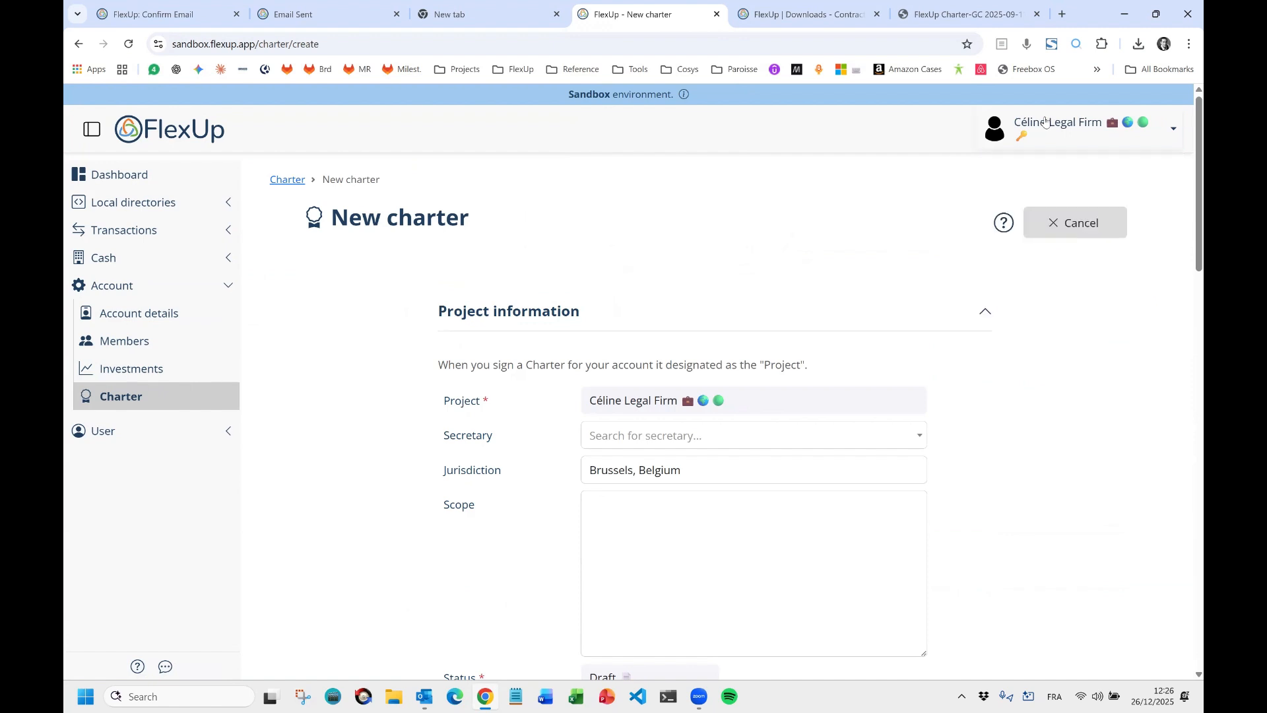
{"action": "left_click", "coordinate": [953, 24]}
{"action": "scroll", "coordinate": [1062, 396], "scroll_direction": "up", "scroll_amount": 8}
{"action": "left_click_drag", "start_coordinate": [1197, 545], "coordinate": [1175, 115]}
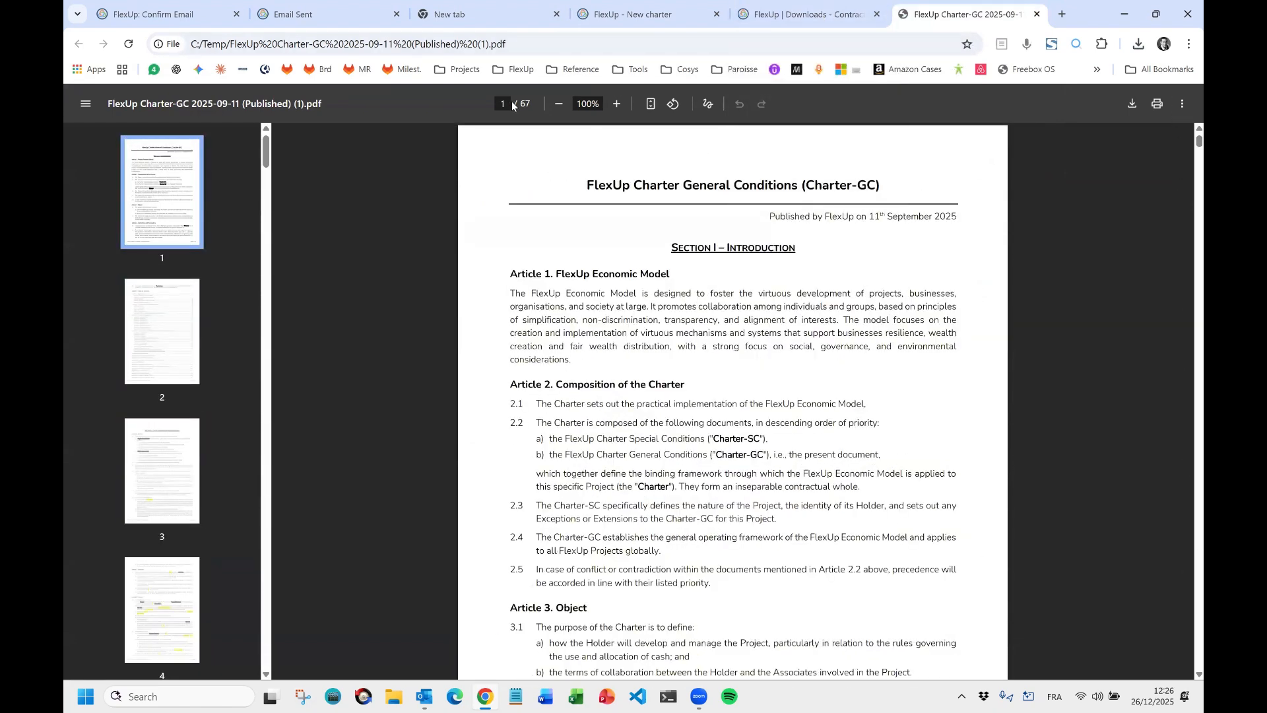
{"action": "left_click", "coordinate": [809, 17]}
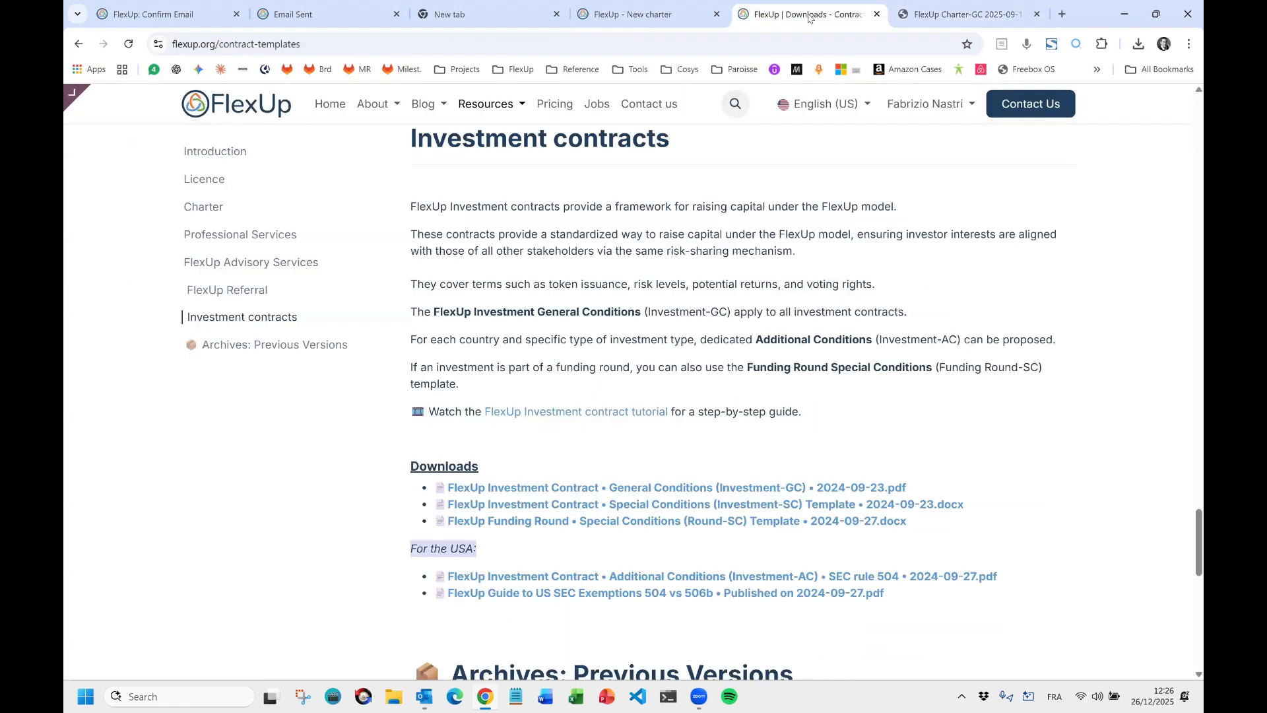
{"action": "left_click", "coordinate": [646, 14]}
Choose the personal account as Secretary, then expand Local directories in the sidebar.
{"action": "left_click", "coordinate": [673, 437]}
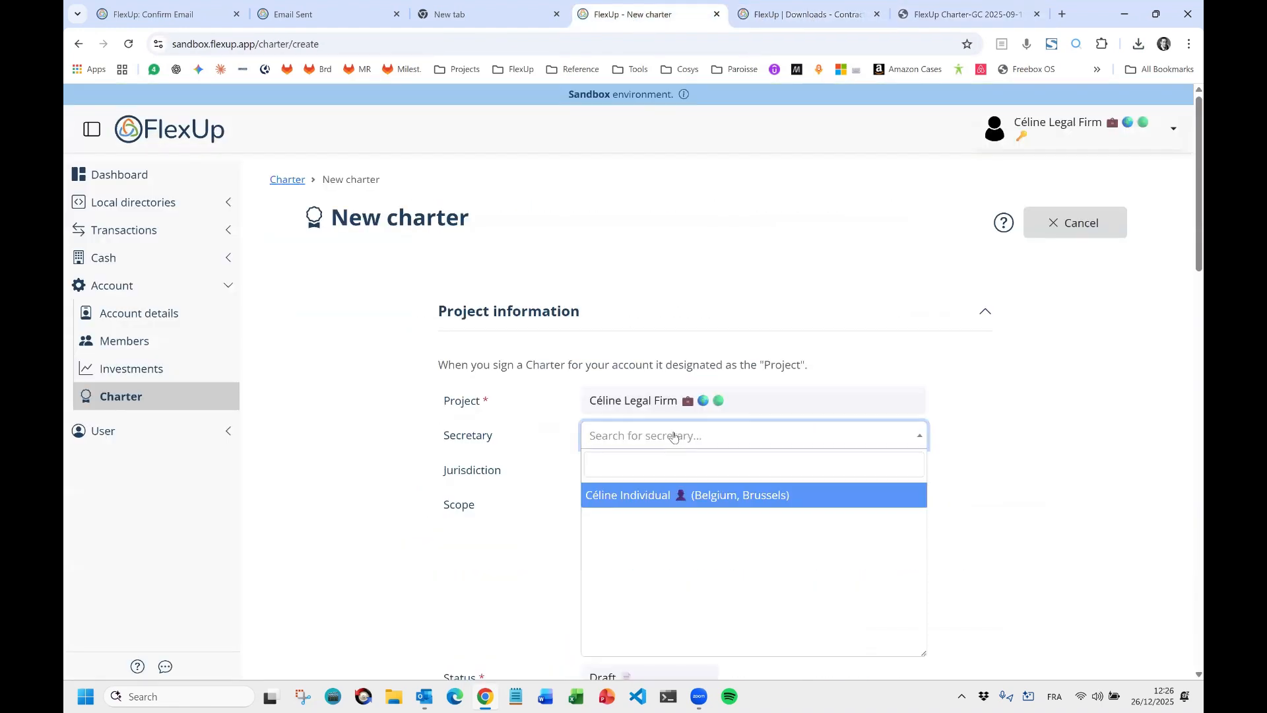
{"action": "left_click", "coordinate": [635, 499]}
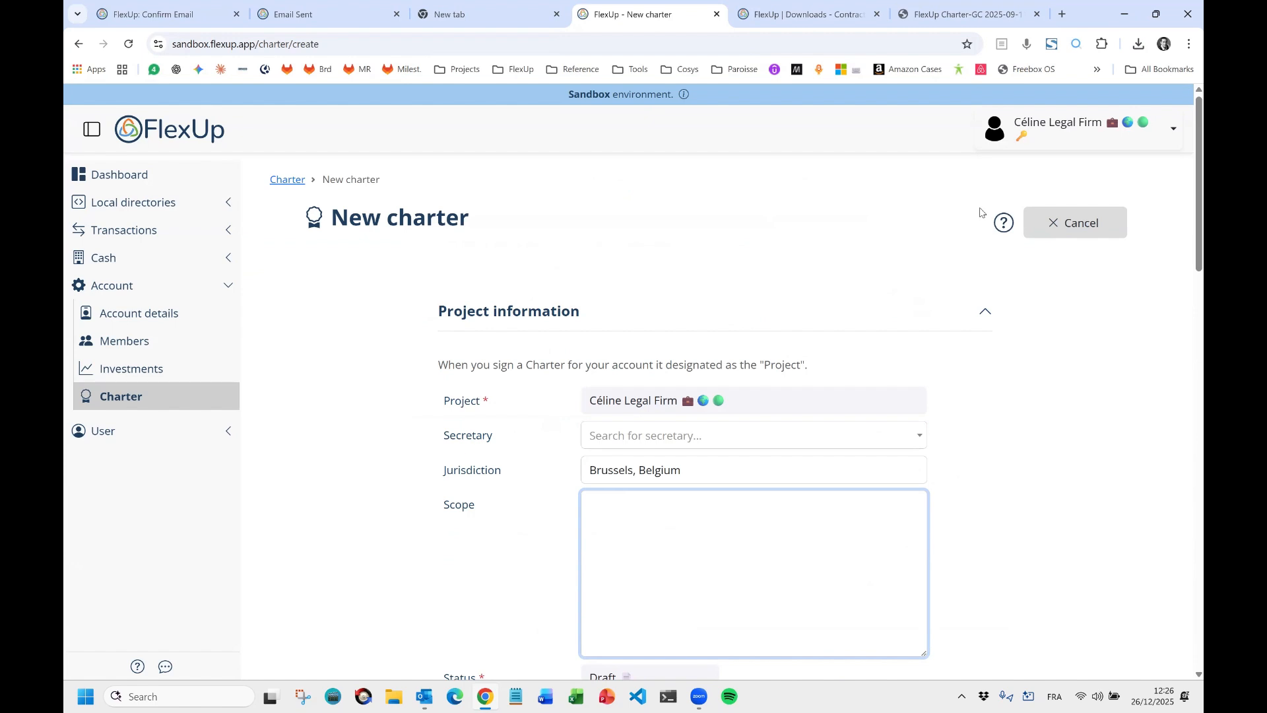
{"action": "left_click", "coordinate": [151, 210]}
Go to Third parties, start a New third party, and focus the global directory search.
{"action": "left_click", "coordinate": [150, 259]}
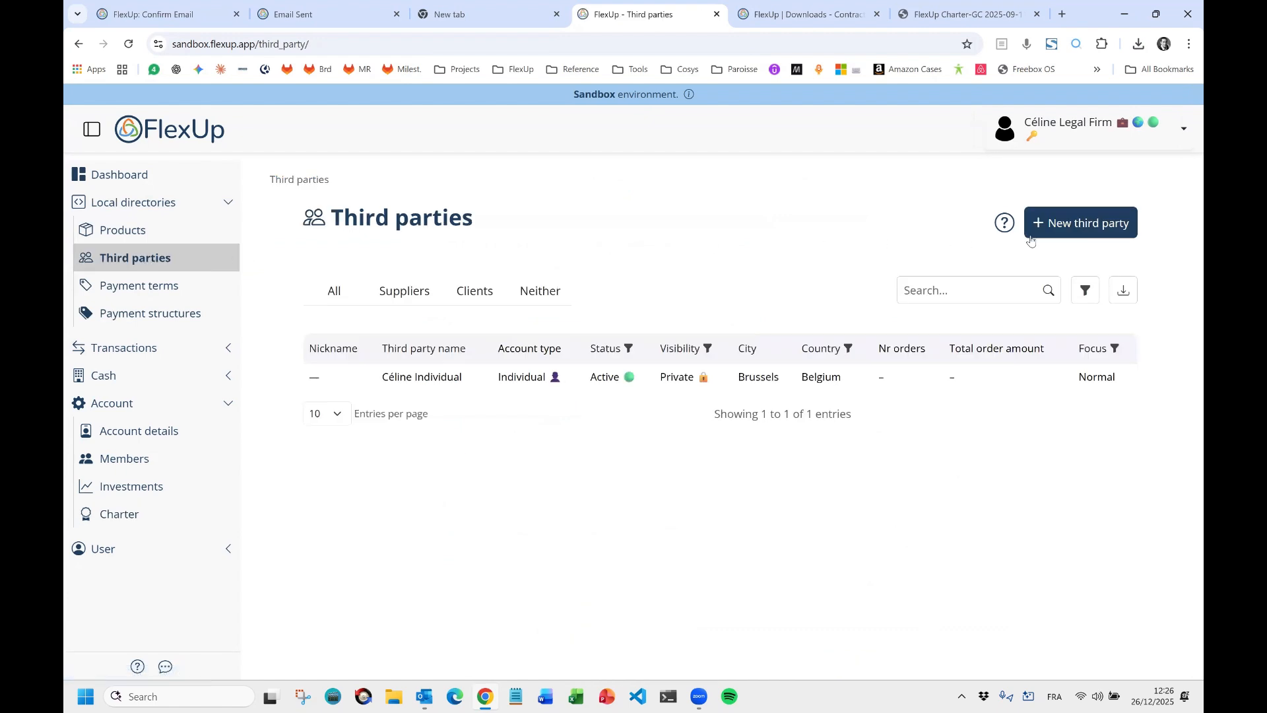
{"action": "left_click", "coordinate": [1080, 229]}
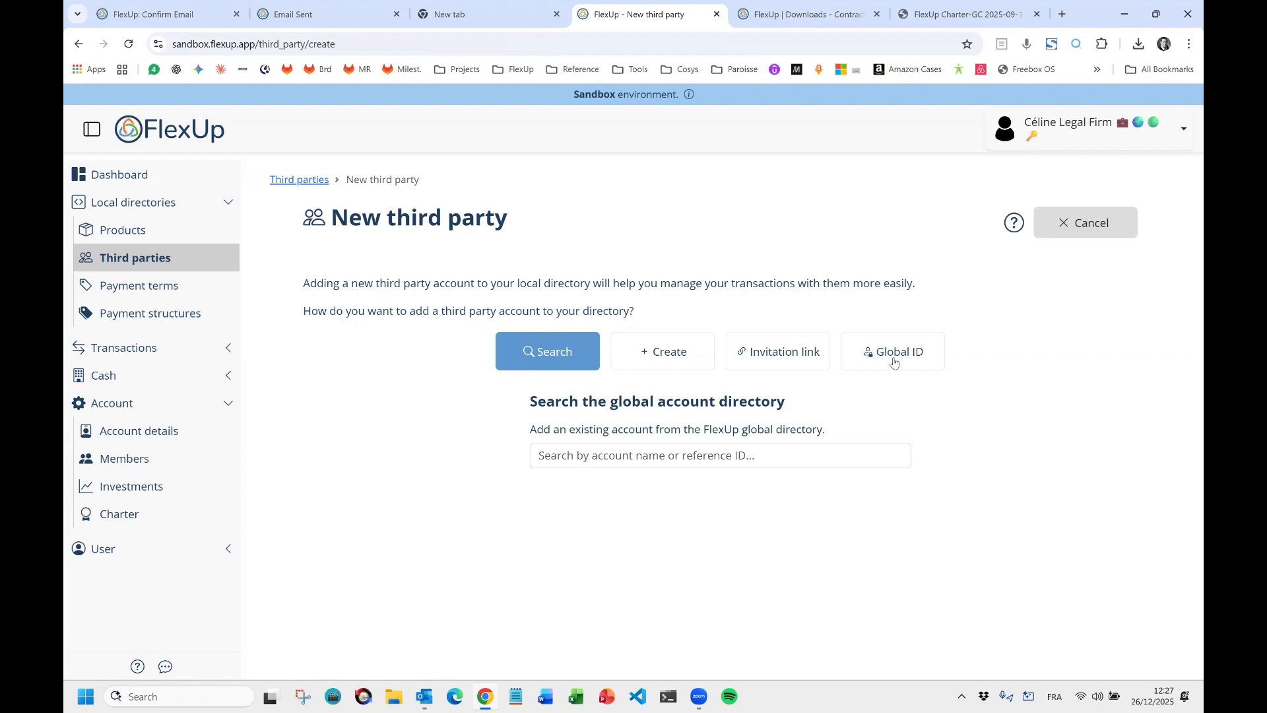
{"action": "left_click", "coordinate": [594, 457]}
Search 'flexup', add the FlexUp account as a third party, review its details, and return to Third parties.
{"action": "type", "text": "flexup"}
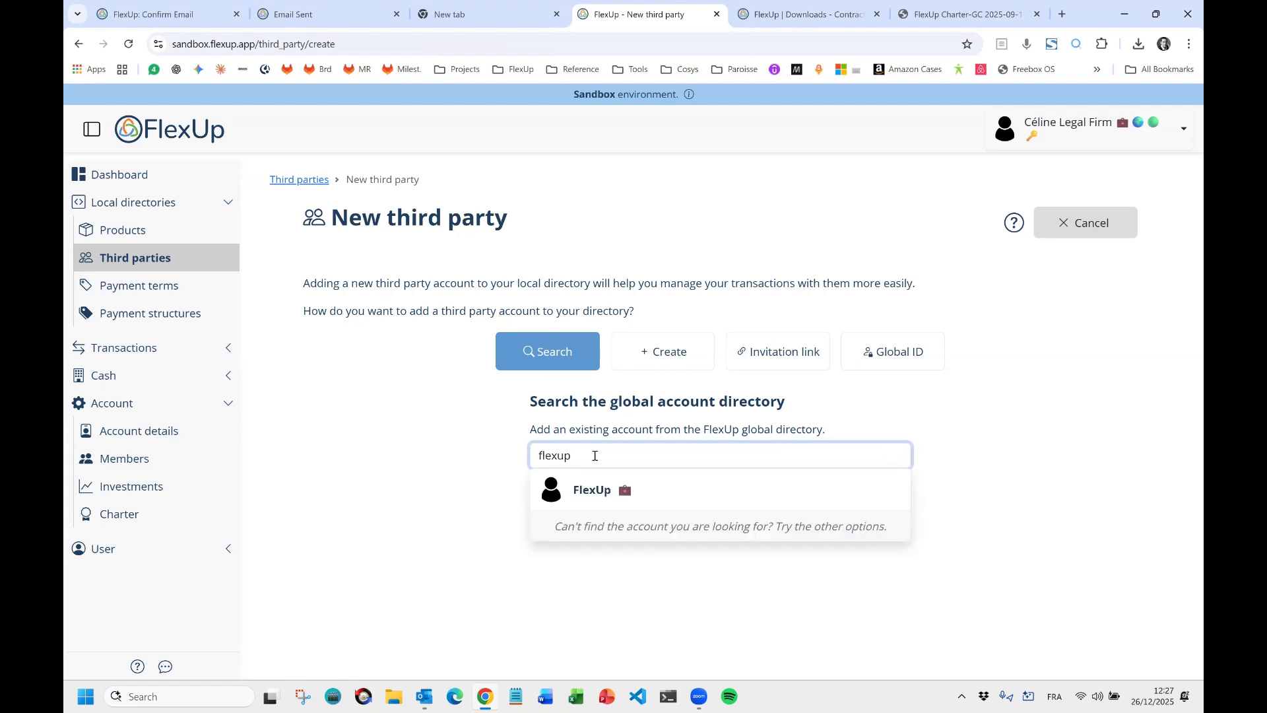
{"action": "left_click", "coordinate": [660, 502]}
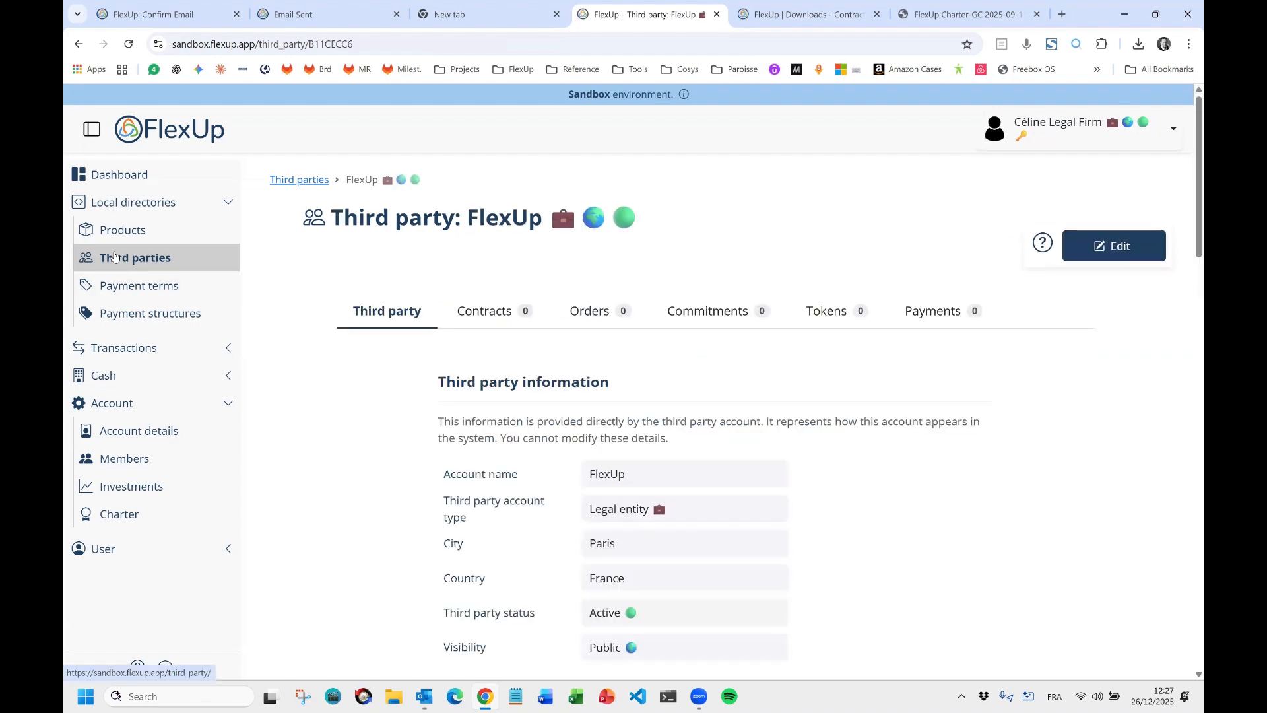
{"action": "scroll", "coordinate": [510, 312], "scroll_direction": "down", "scroll_amount": 2}
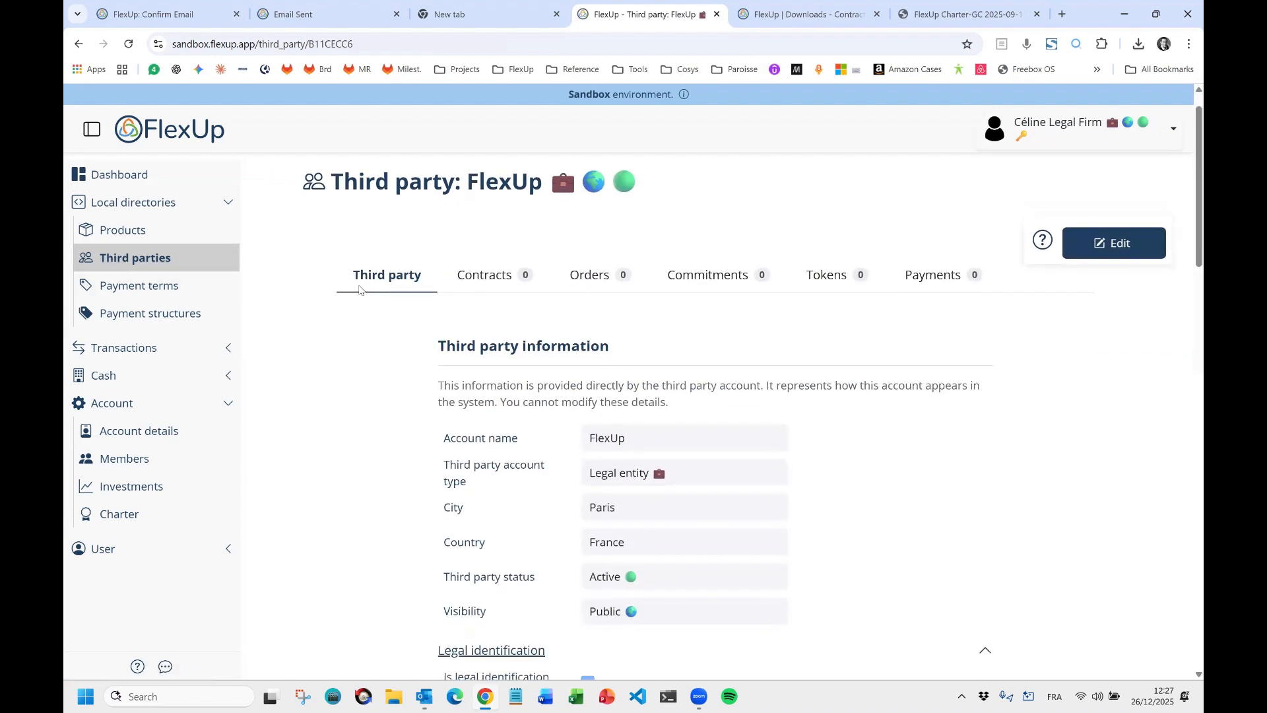
{"action": "scroll", "coordinate": [510, 312], "scroll_direction": "down", "scroll_amount": 1}
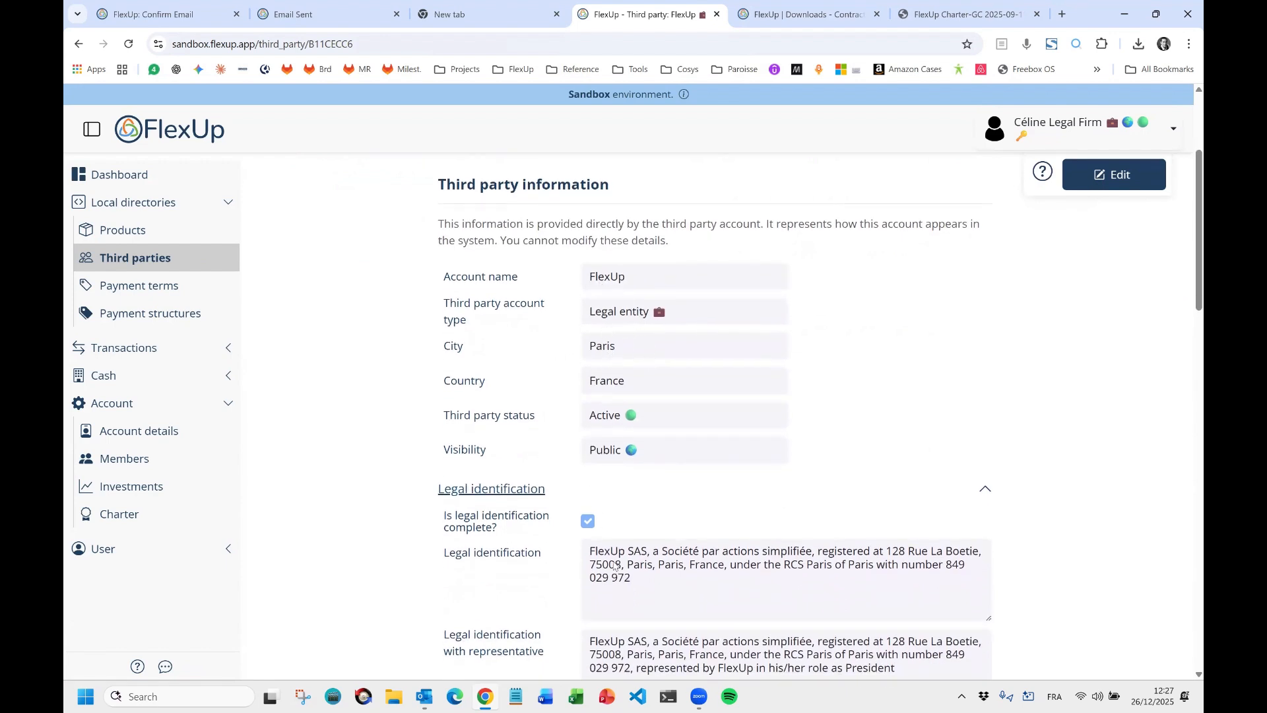
{"action": "scroll", "coordinate": [628, 558], "scroll_direction": "down", "scroll_amount": 3}
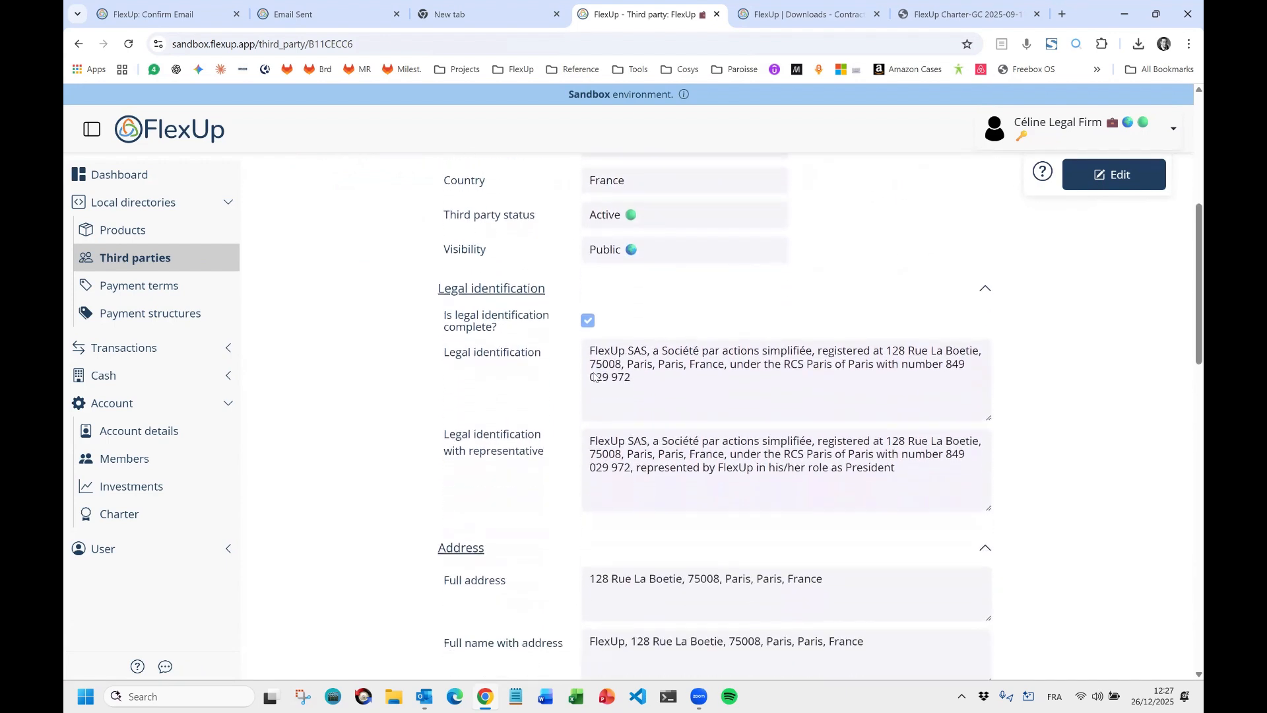
{"action": "scroll", "coordinate": [726, 399], "scroll_direction": "down", "scroll_amount": 2}
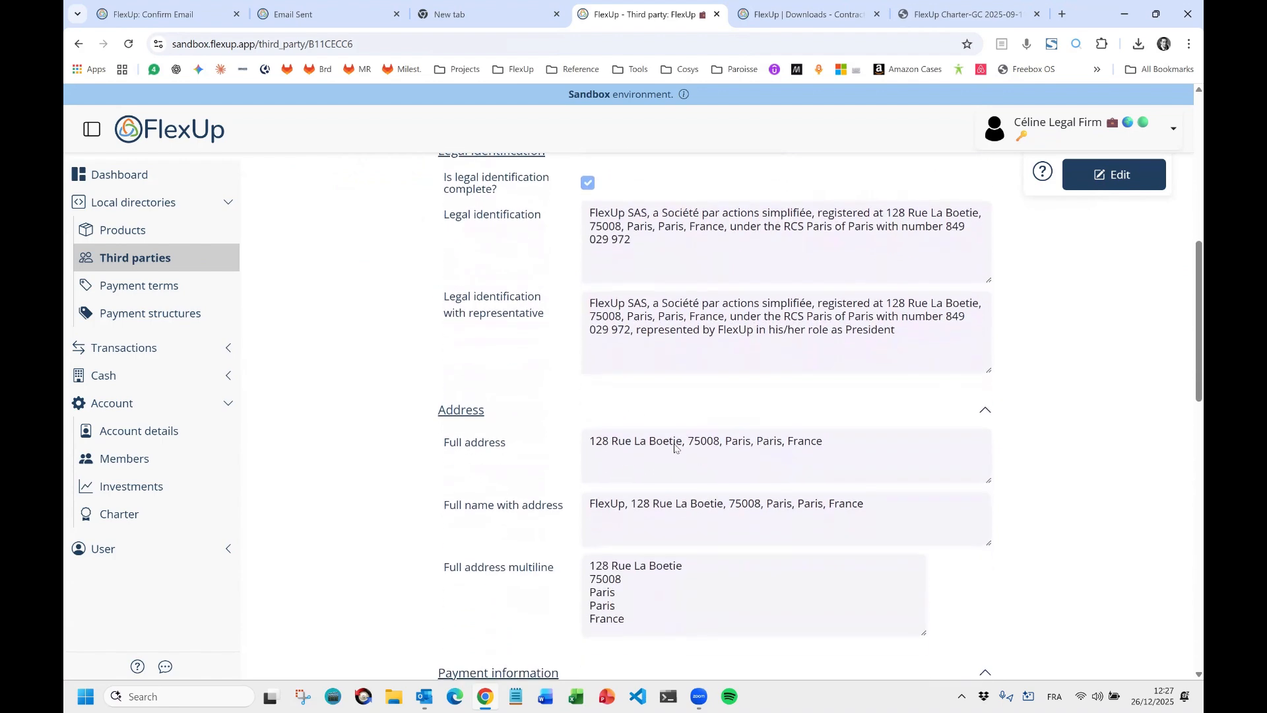
{"action": "scroll", "coordinate": [660, 442], "scroll_direction": "down", "scroll_amount": 2}
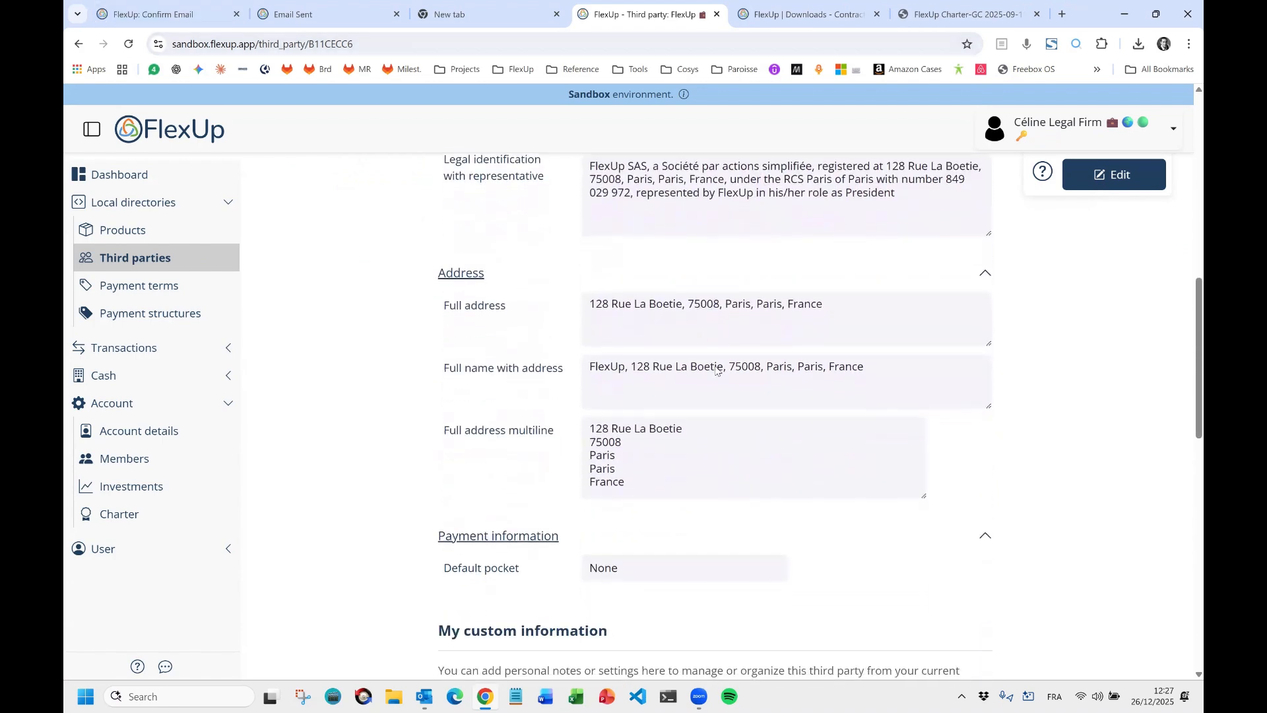
{"action": "scroll", "coordinate": [713, 371], "scroll_direction": "down", "scroll_amount": 3}
{"action": "scroll", "coordinate": [713, 372], "scroll_direction": "down", "scroll_amount": 3}
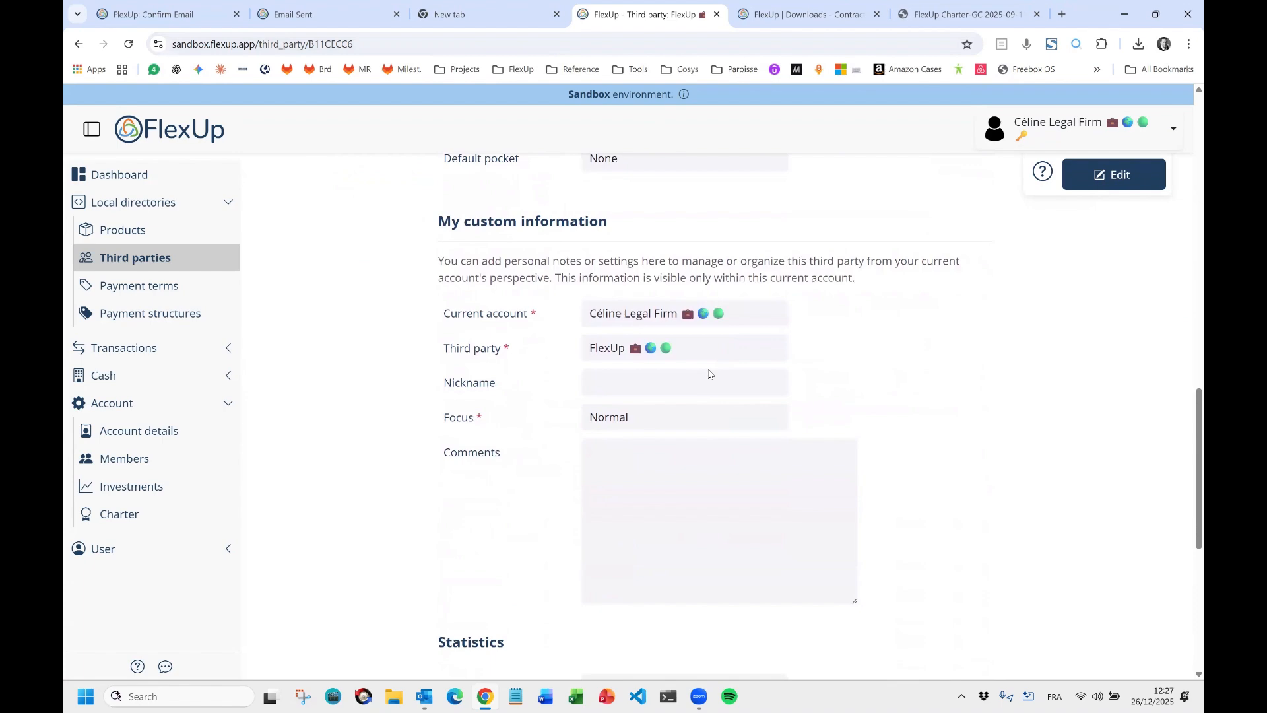
{"action": "scroll", "coordinate": [710, 374], "scroll_direction": "up", "scroll_amount": 15}
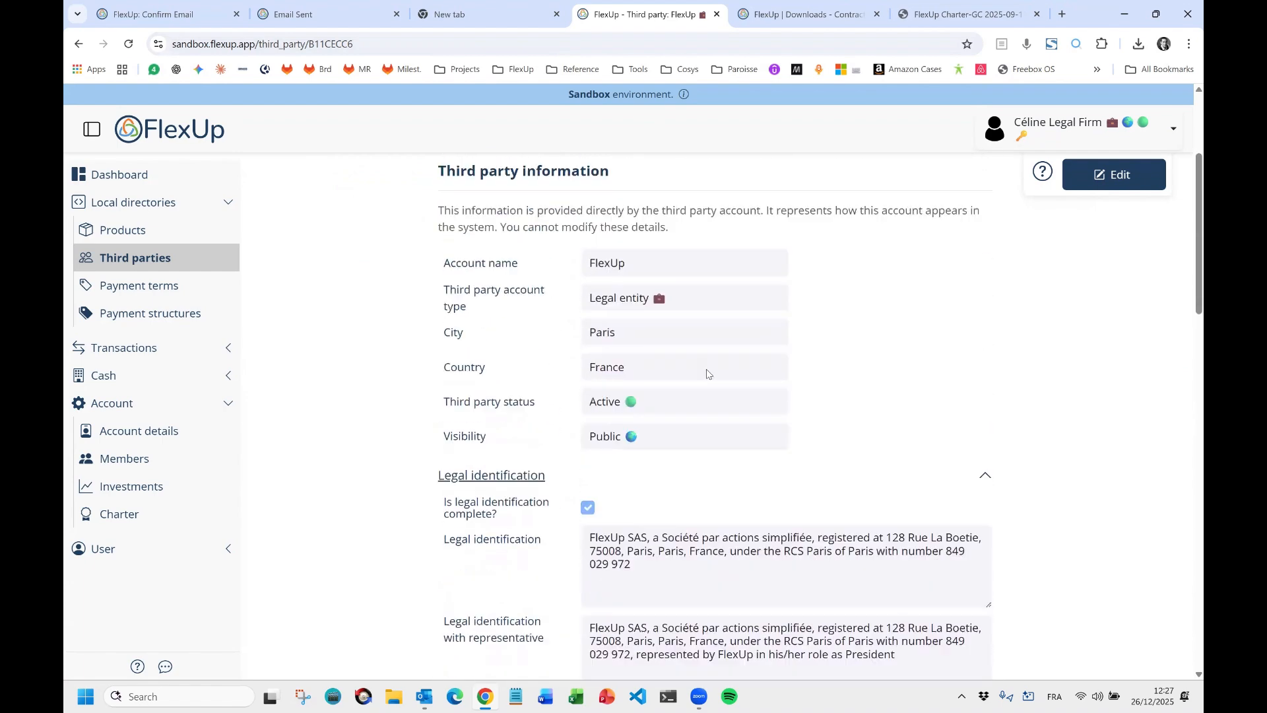
{"action": "scroll", "coordinate": [659, 361], "scroll_direction": "down", "scroll_amount": 18}
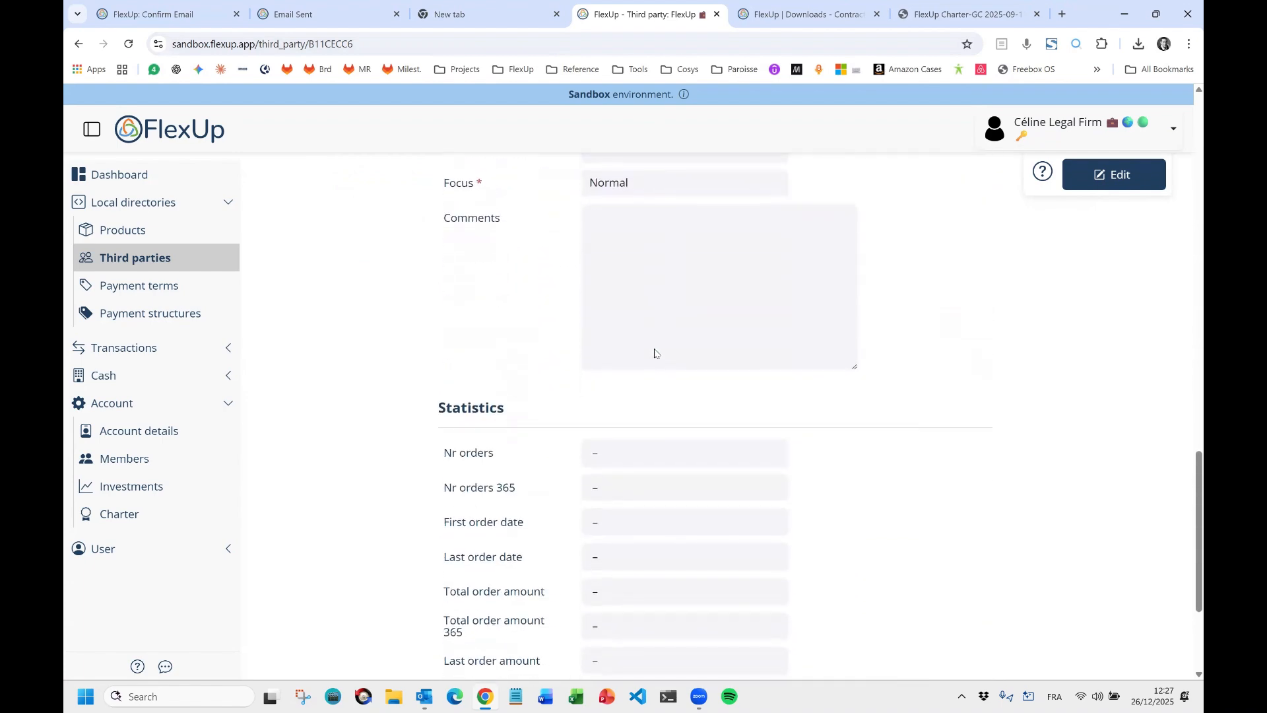
{"action": "left_click", "coordinate": [169, 263]}
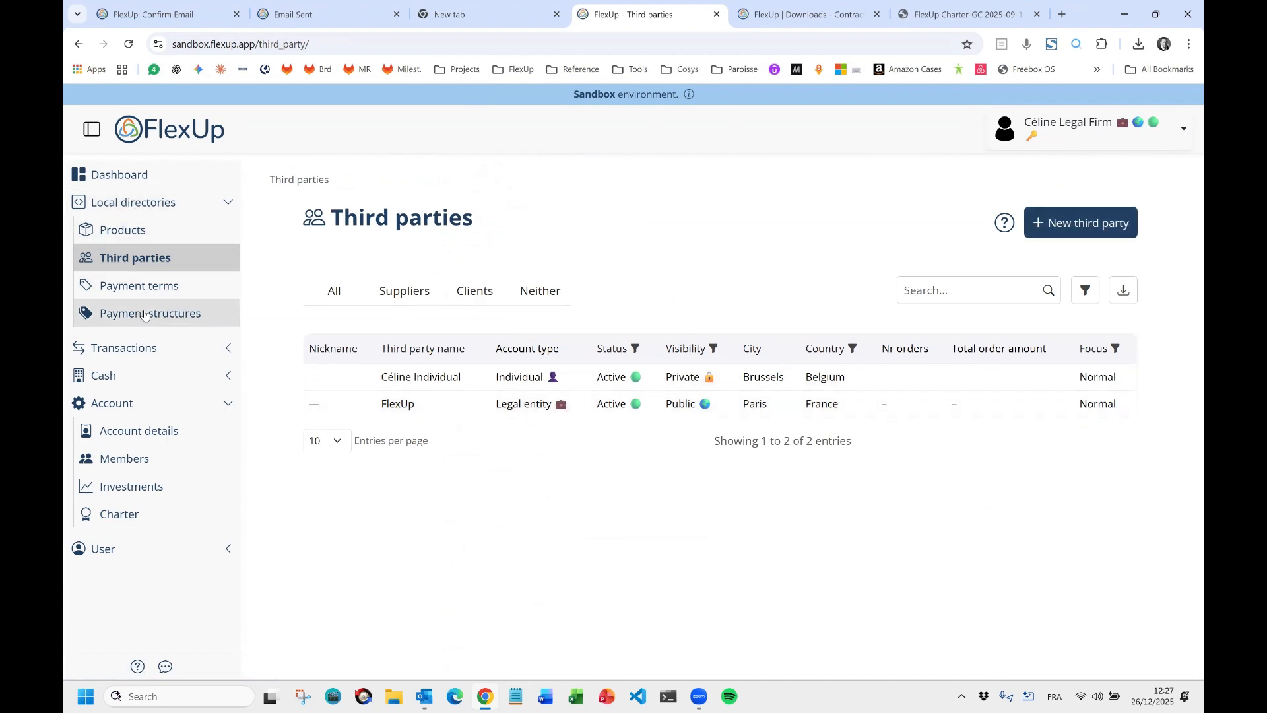
Start a new charter with FlexUp (France, Paris) as Secretary, leaving Scope blank for now.
{"action": "left_click", "coordinate": [133, 526]}
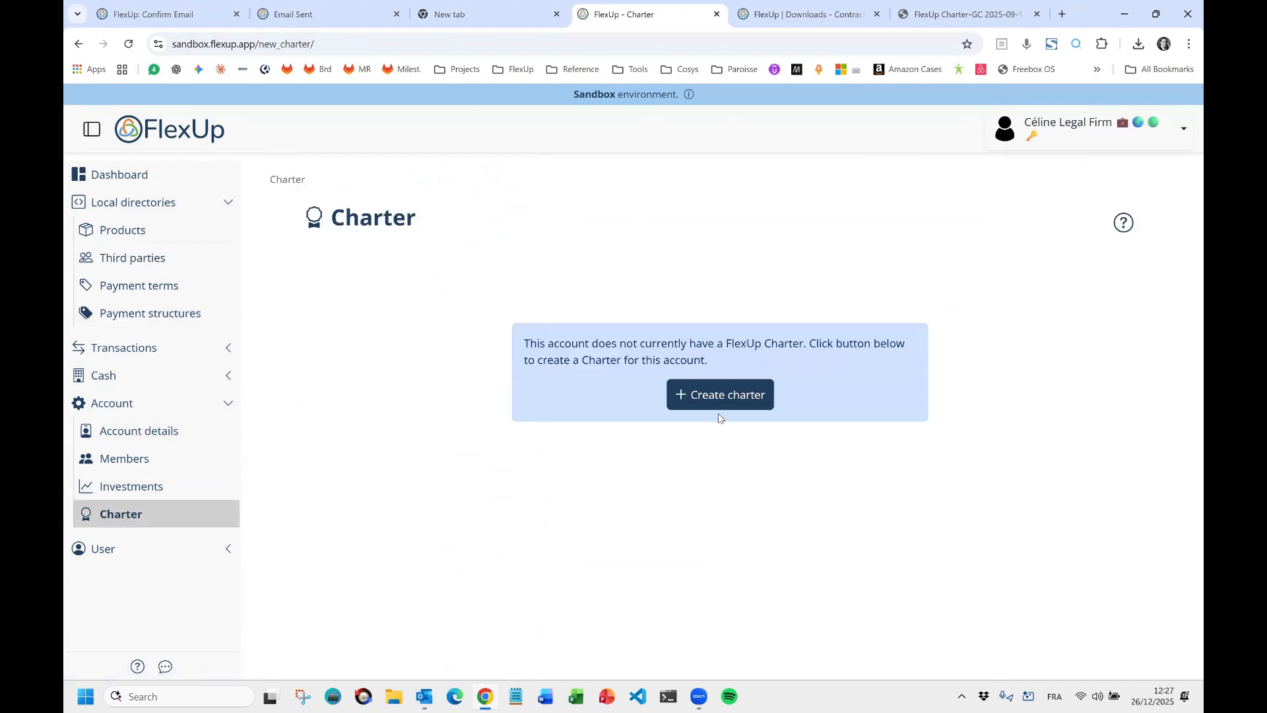
{"action": "left_click", "coordinate": [745, 404]}
{"action": "left_click", "coordinate": [699, 436]}
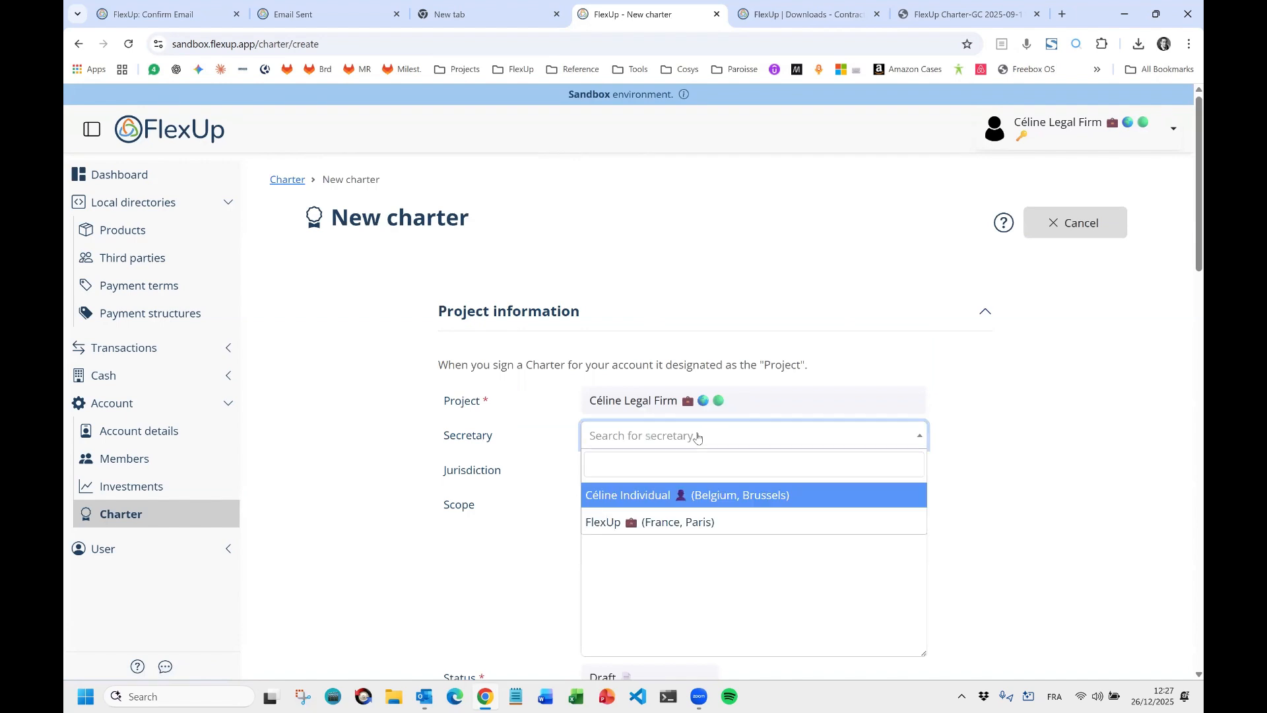
{"action": "left_click", "coordinate": [667, 523]}
{"action": "left_click", "coordinate": [639, 531]}
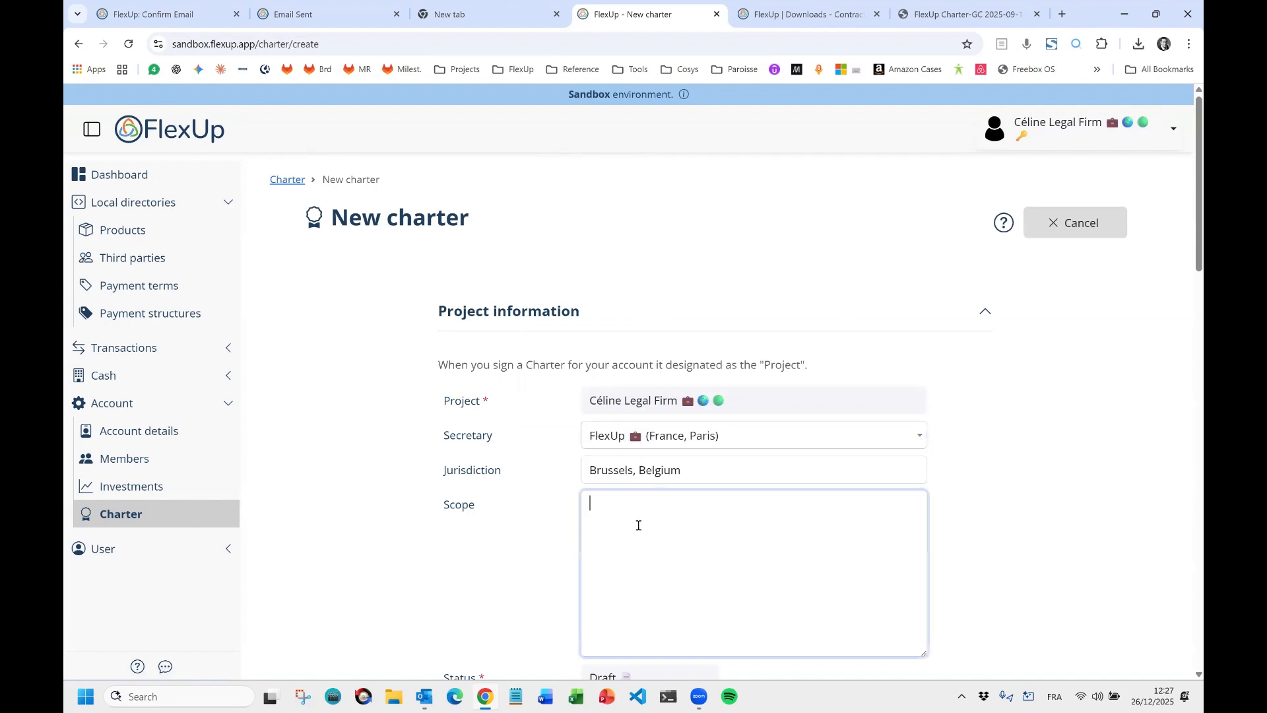
{"action": "scroll", "coordinate": [1039, 408], "scroll_direction": "down", "scroll_amount": 2}
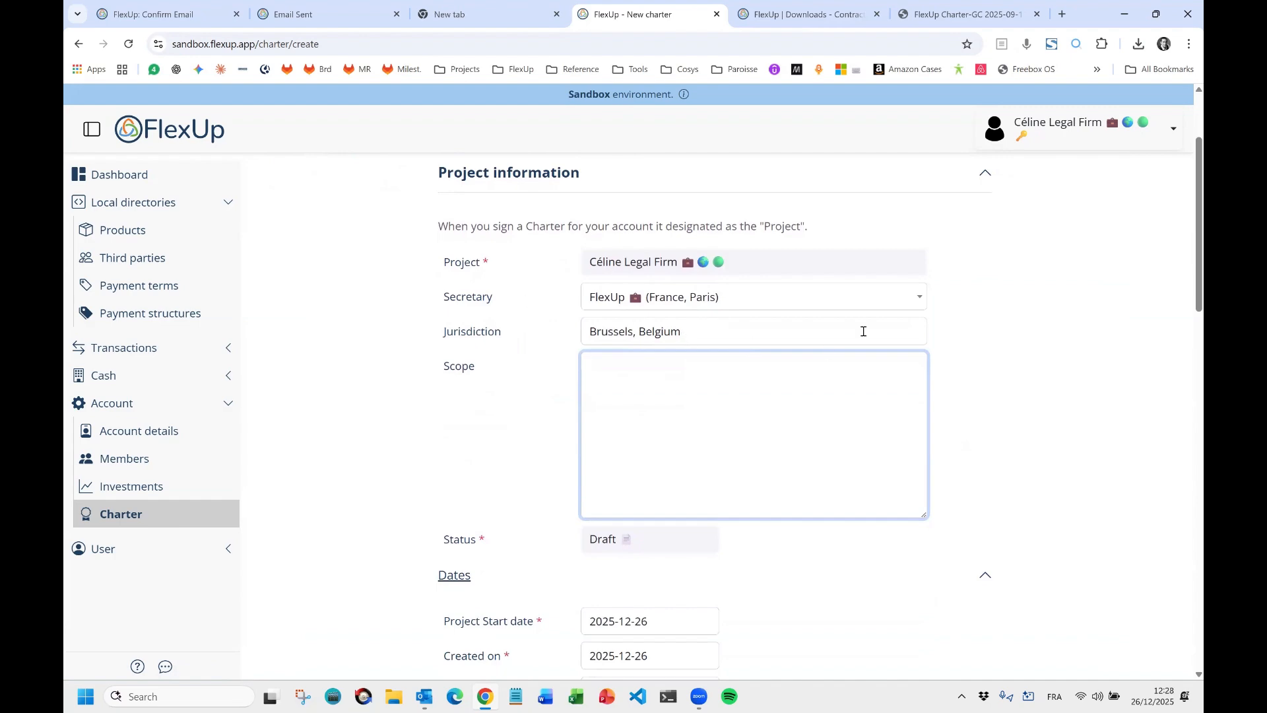
{"action": "scroll", "coordinate": [1043, 355], "scroll_direction": "up", "scroll_amount": 2}
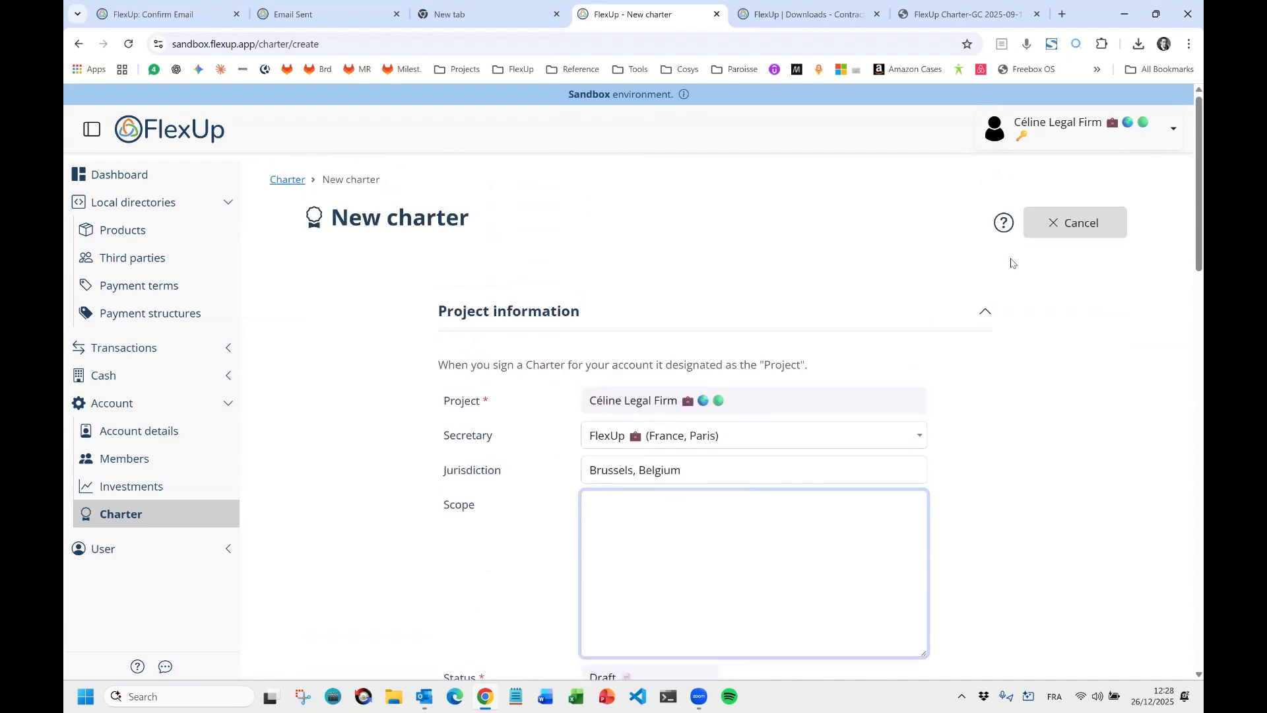
{"action": "left_click", "coordinate": [1003, 224]}
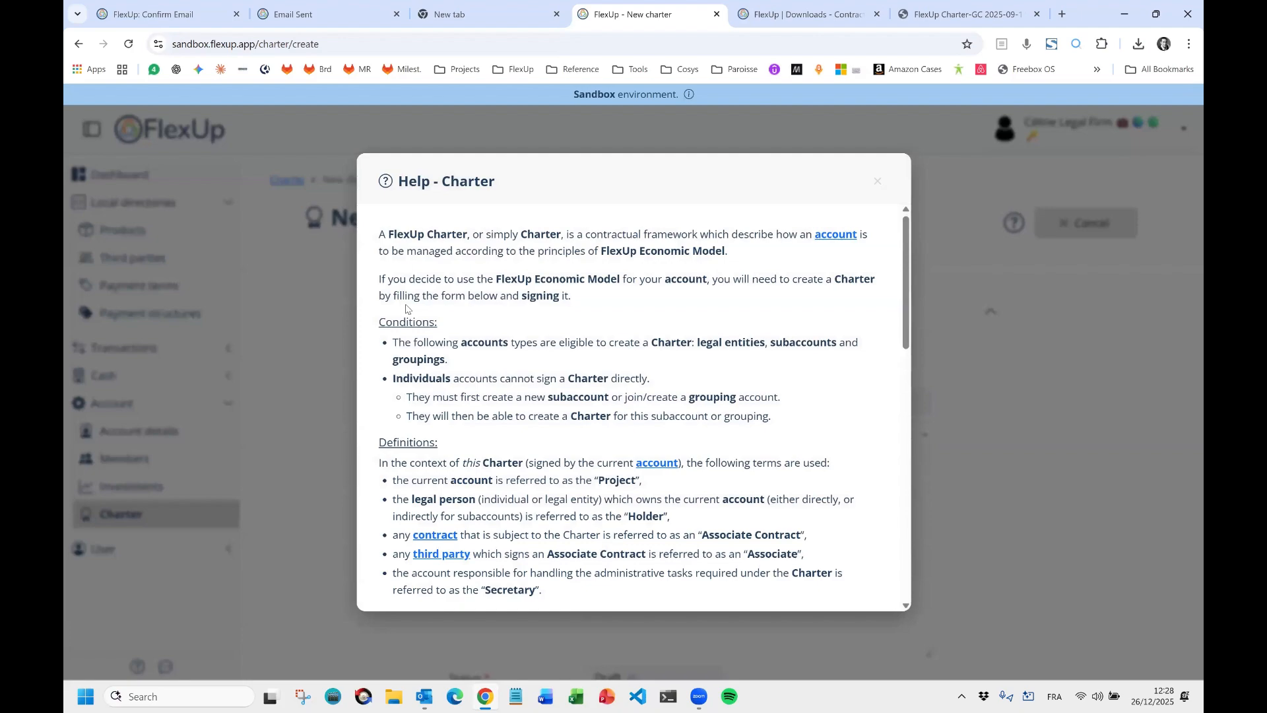
{"action": "scroll", "coordinate": [407, 308], "scroll_direction": "down", "scroll_amount": 2}
{"action": "scroll", "coordinate": [407, 308], "scroll_direction": "down", "scroll_amount": 7}
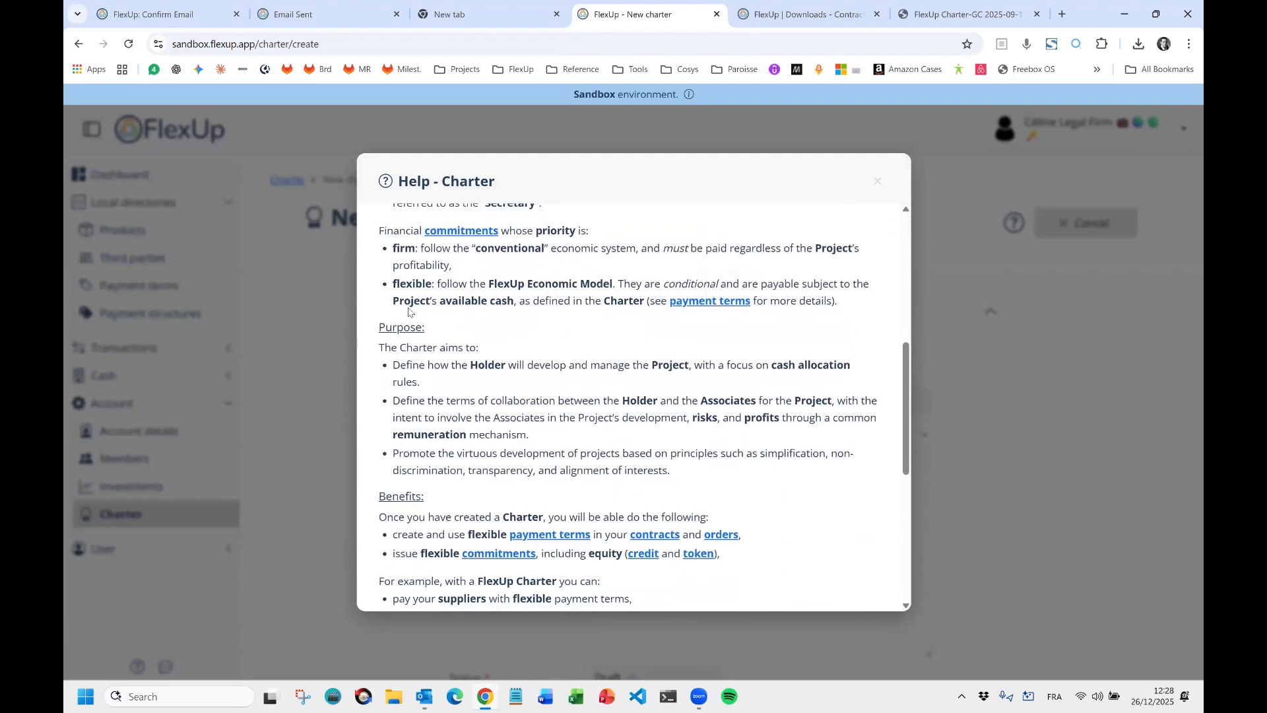
{"action": "scroll", "coordinate": [409, 308], "scroll_direction": "down", "scroll_amount": 4}
{"action": "scroll", "coordinate": [698, 300], "scroll_direction": "up", "scroll_amount": 12}
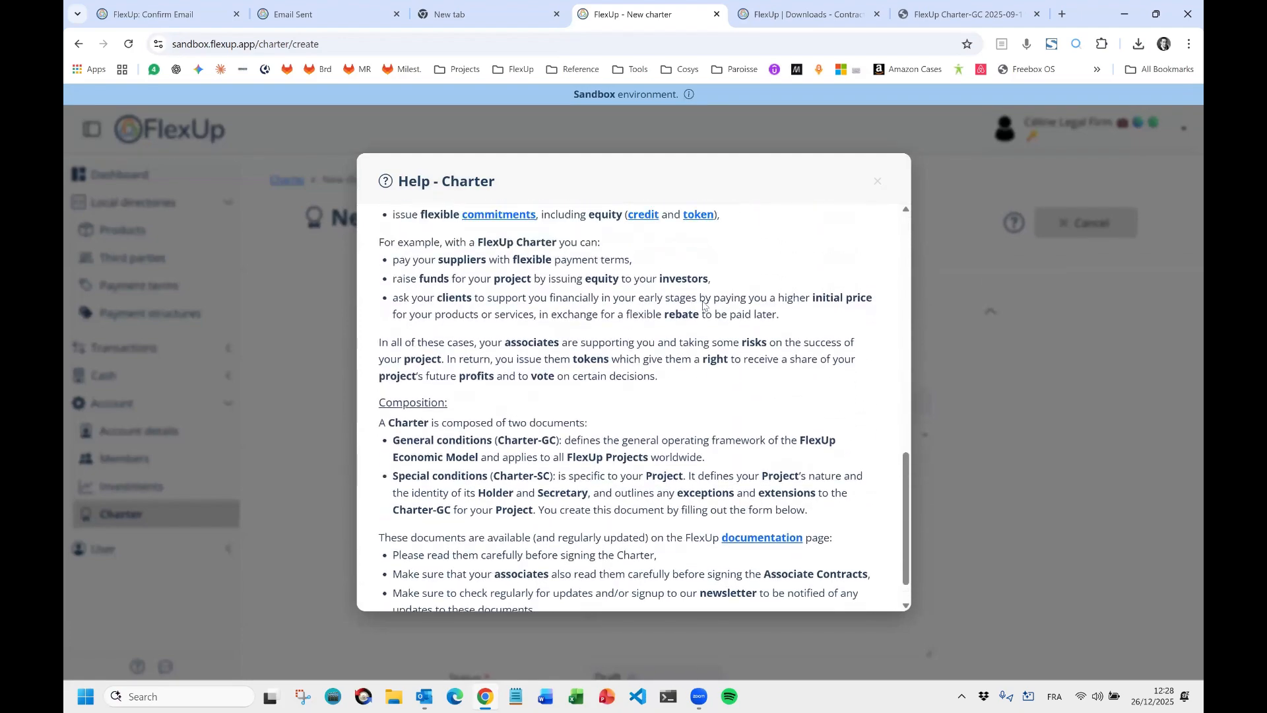
{"action": "left_click", "coordinate": [963, 214]}
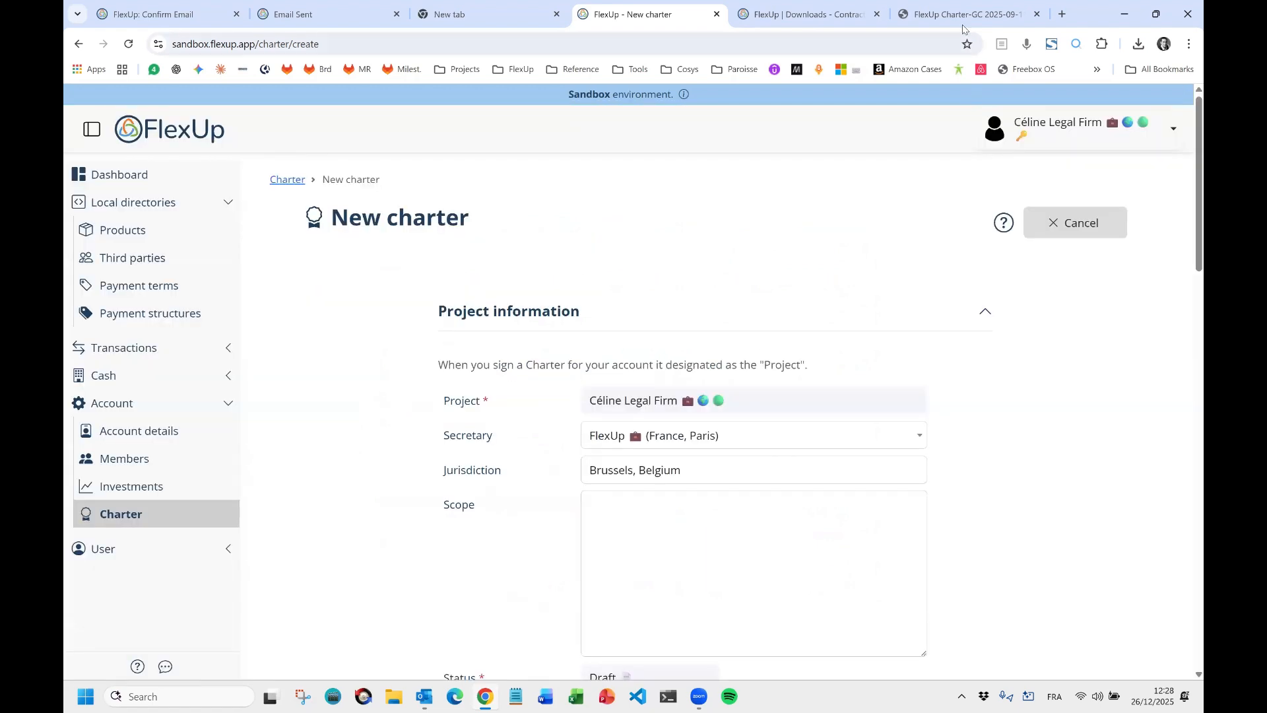
{"action": "left_click", "coordinate": [963, 16]}
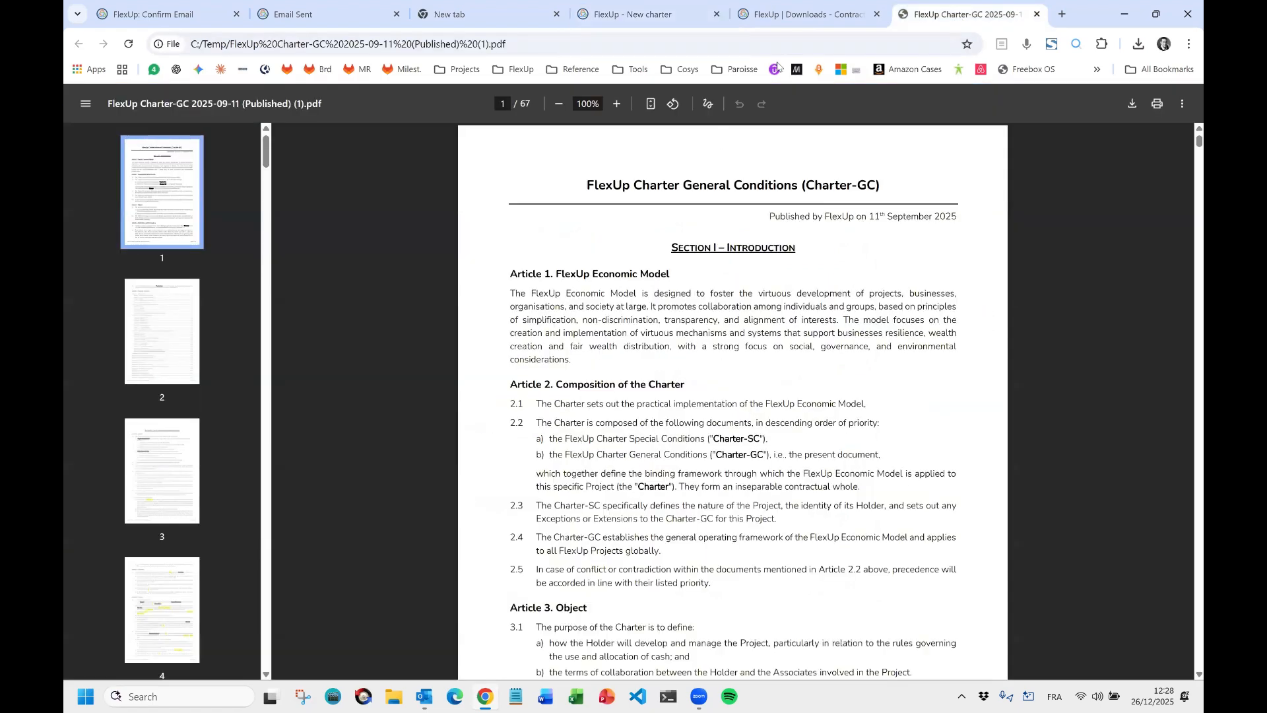
{"action": "left_click", "coordinate": [619, 14]}
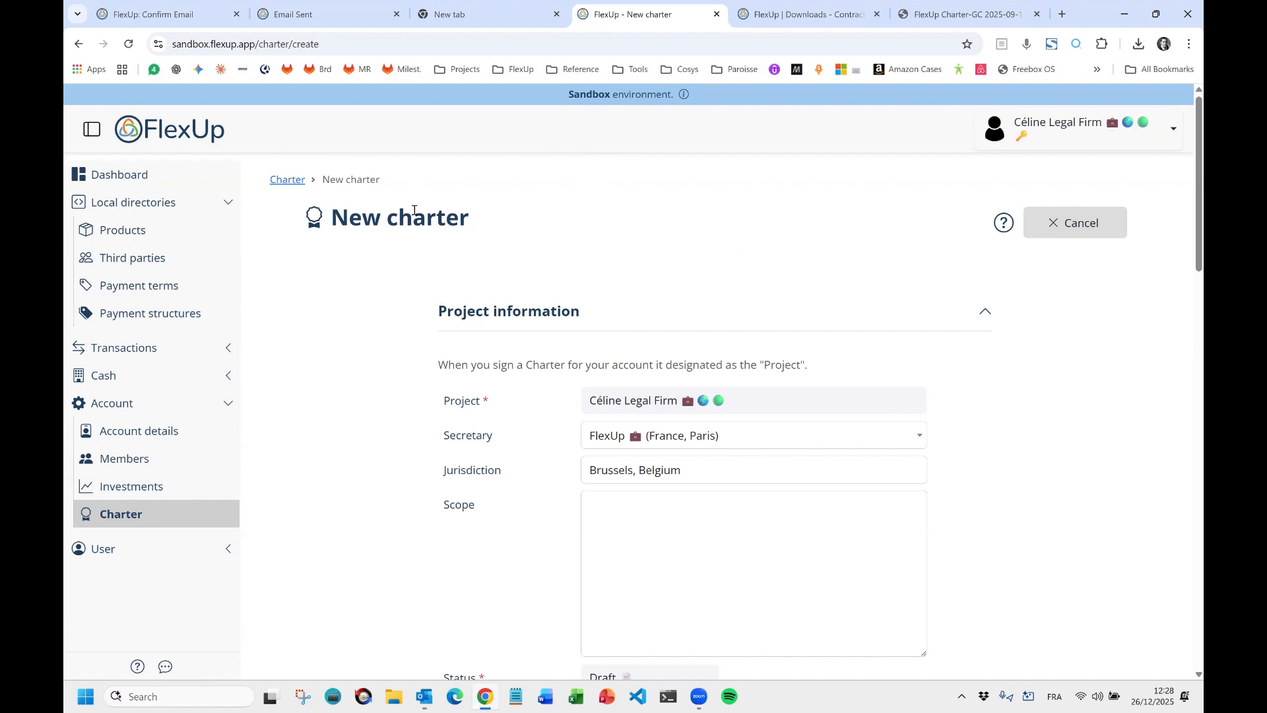
Scroll the New charter form down until the Dates and Tokens fields show.
{"action": "scroll", "coordinate": [1106, 404], "scroll_direction": "down", "scroll_amount": 2}
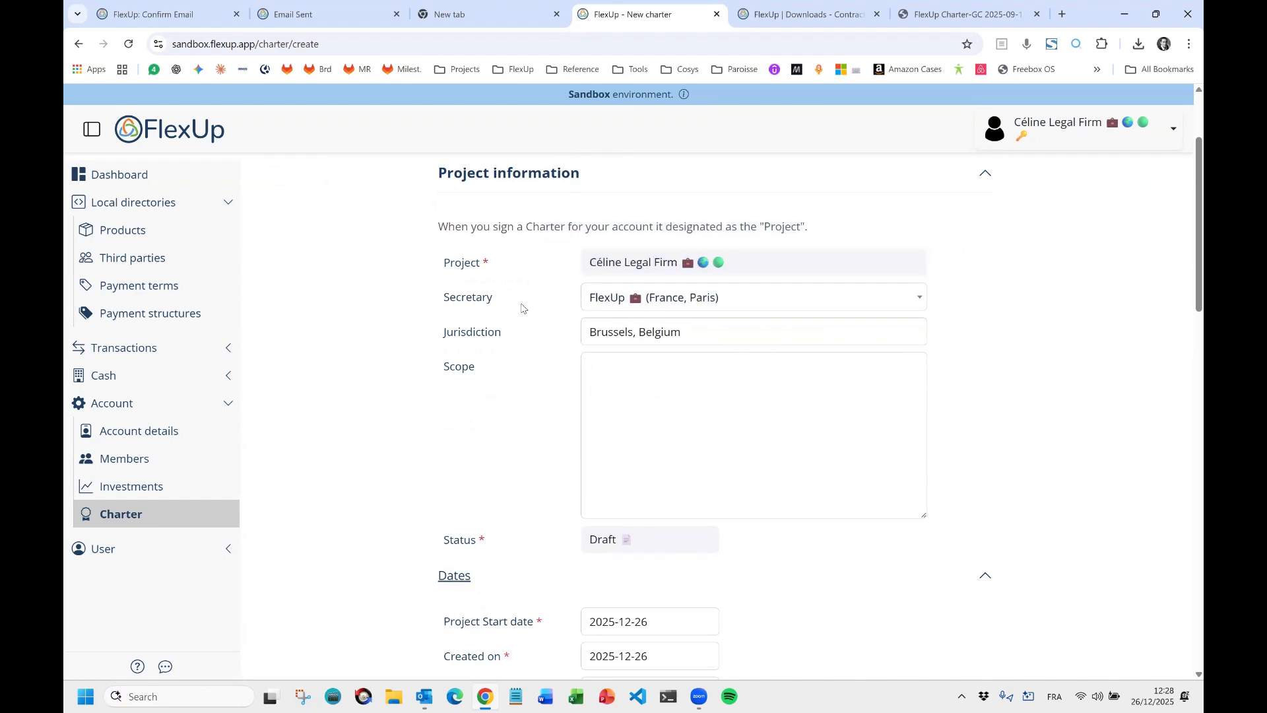
{"action": "scroll", "coordinate": [515, 410], "scroll_direction": "down", "scroll_amount": 2}
{"action": "scroll", "coordinate": [515, 410], "scroll_direction": "down", "scroll_amount": 2}
{"action": "scroll", "coordinate": [515, 409], "scroll_direction": "up", "scroll_amount": 4}
{"action": "scroll", "coordinate": [514, 406], "scroll_direction": "up", "scroll_amount": 1}
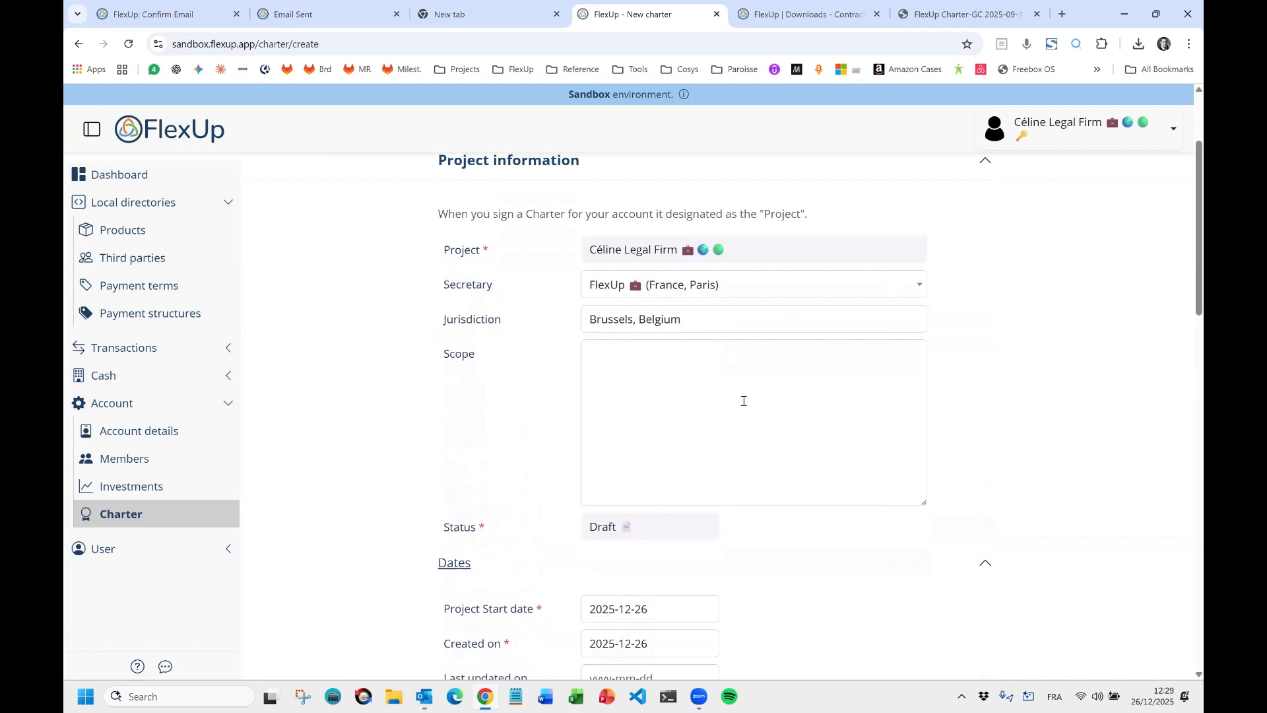
{"action": "scroll", "coordinate": [743, 392], "scroll_direction": "down", "scroll_amount": 4}
{"action": "scroll", "coordinate": [743, 401], "scroll_direction": "down", "scroll_amount": 1}
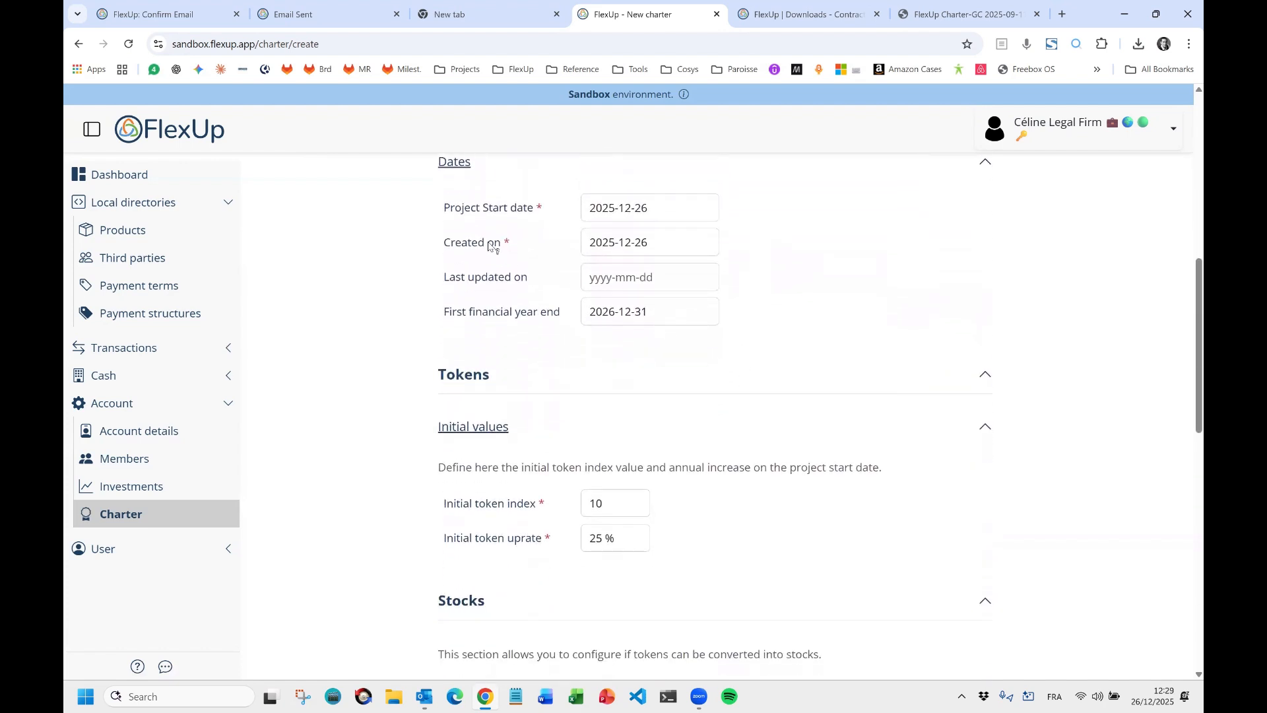
Set Project Start date to 2020-01-01 and Last updated on to 2025-12-26.
{"action": "scroll", "coordinate": [538, 260], "scroll_direction": "up", "scroll_amount": 1}
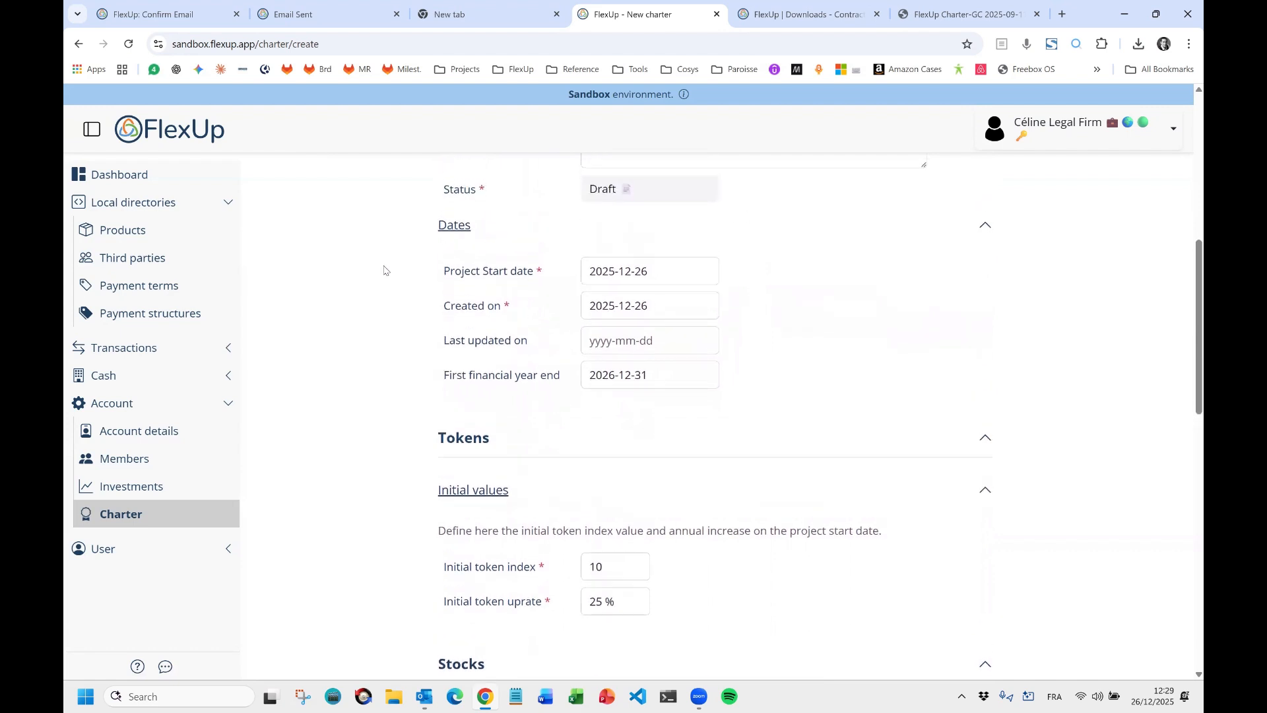
{"action": "mouse_move", "coordinate": [673, 276]}
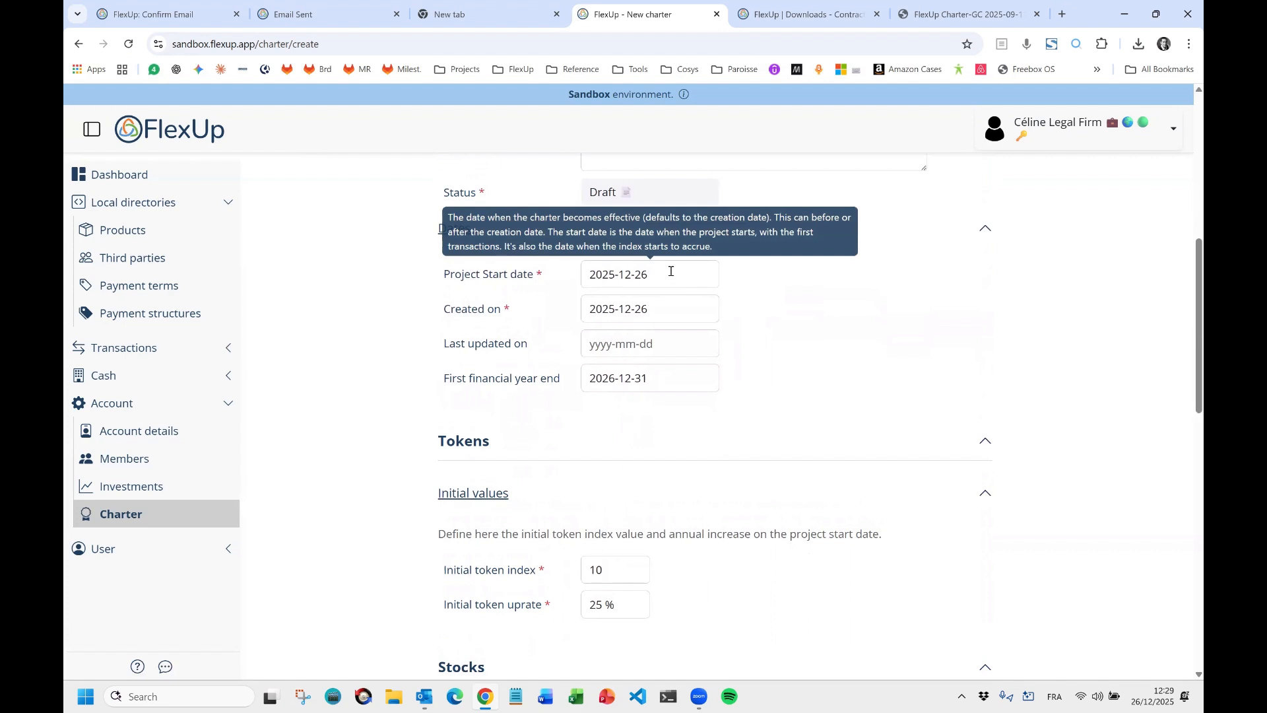
{"action": "left_click", "coordinate": [673, 275]}
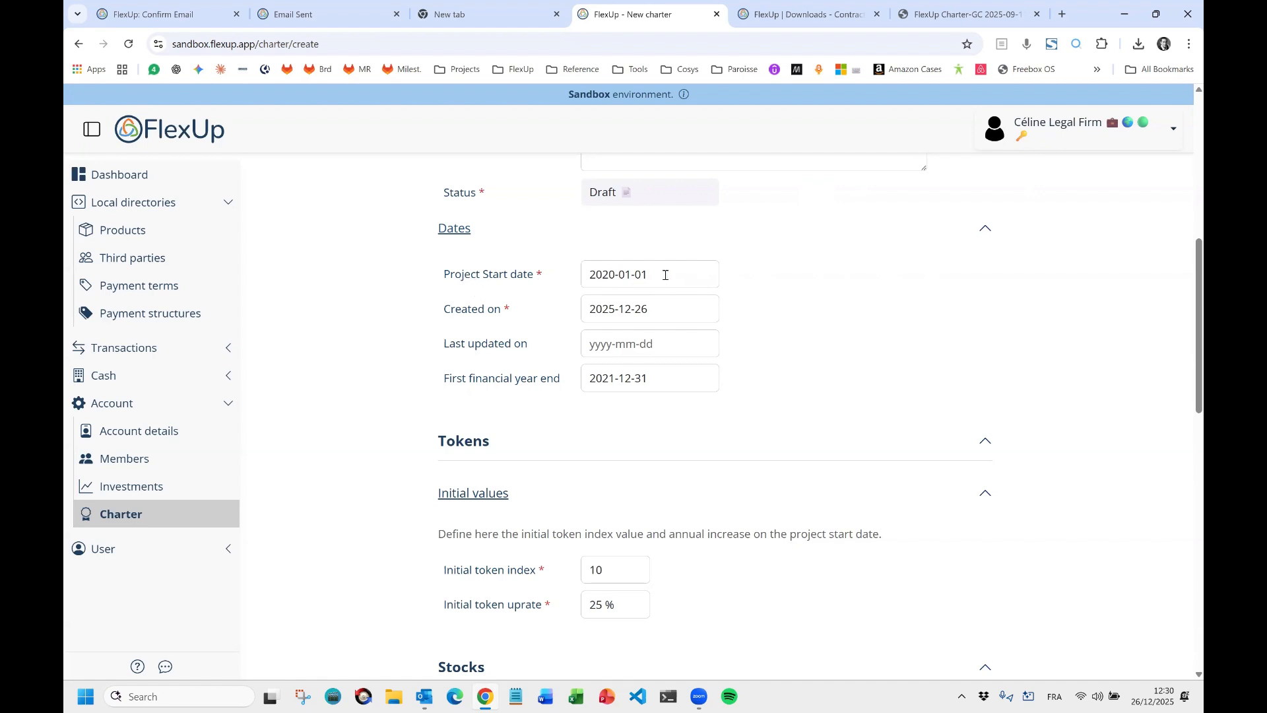
{"action": "mouse_move", "coordinate": [592, 276]}
{"action": "left_click", "coordinate": [694, 308]}
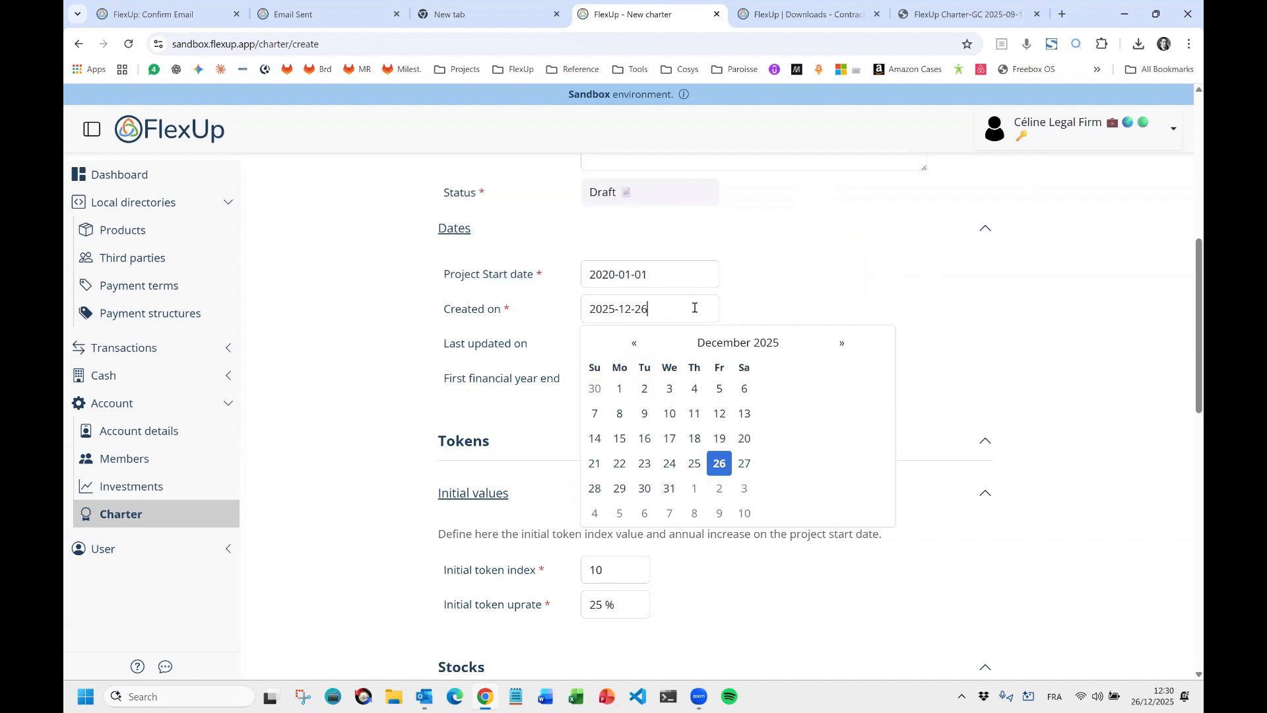
{"action": "left_click", "coordinate": [416, 335]}
{"action": "left_click", "coordinate": [613, 342]}
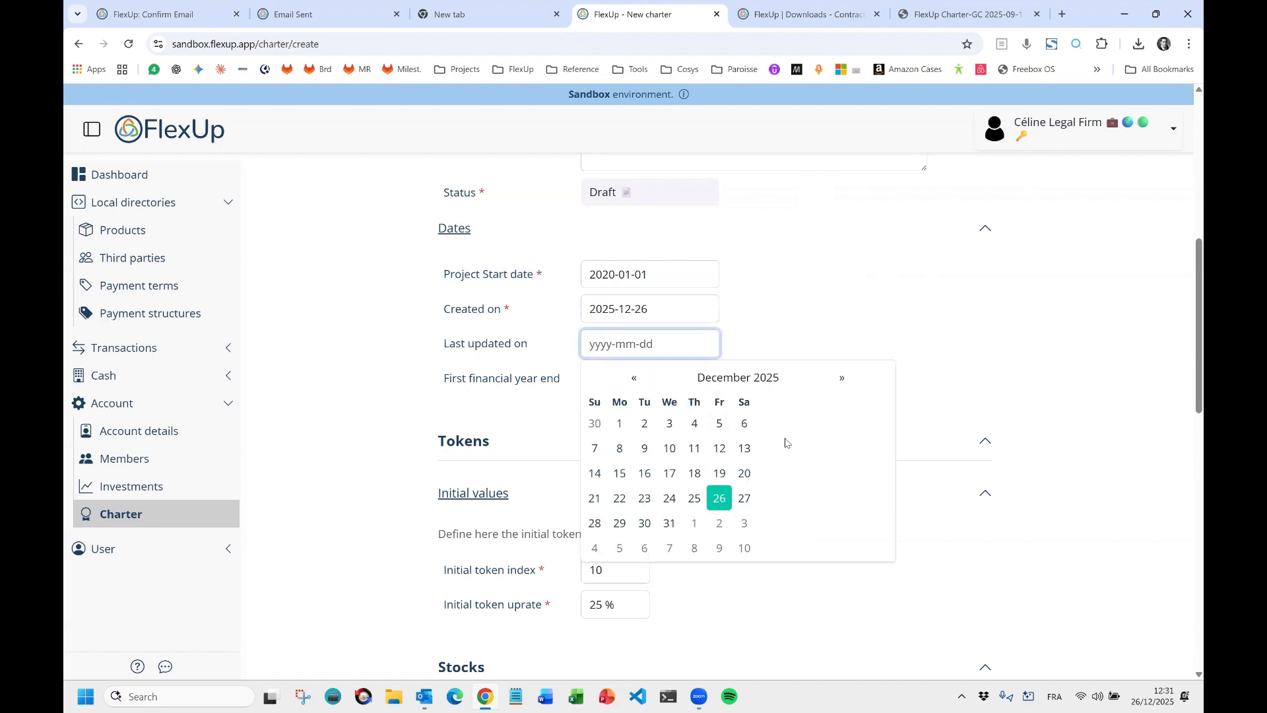
{"action": "left_click", "coordinate": [719, 498]}
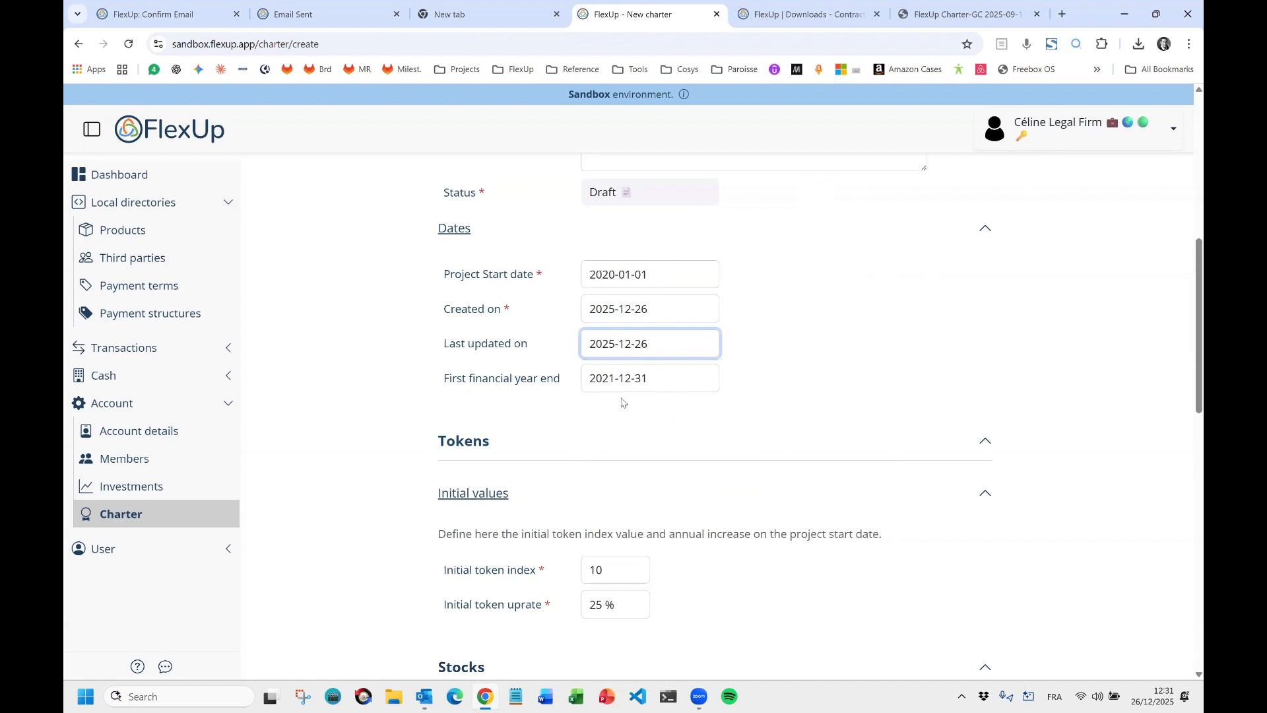
{"action": "left_click", "coordinate": [596, 275]}
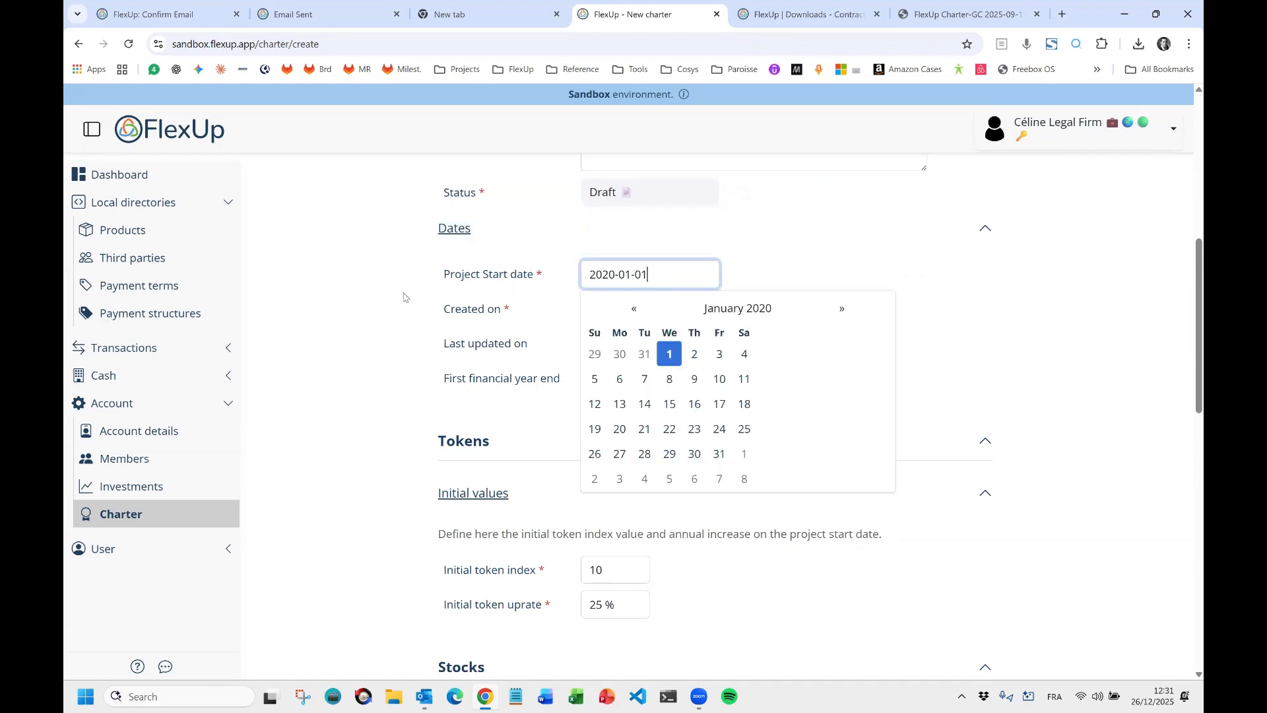
{"action": "left_click", "coordinate": [425, 284]}
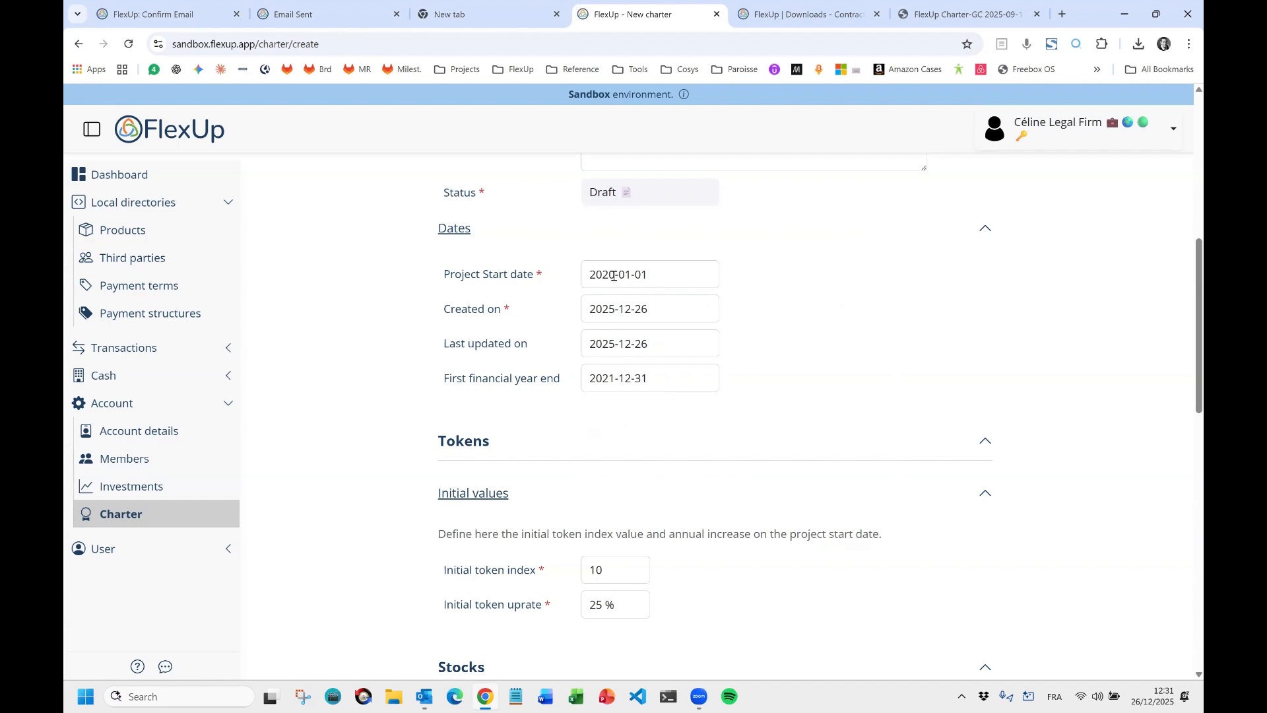
Change the First financial year end to 2020-12-31.
{"action": "left_click", "coordinate": [619, 383]}
{"action": "key", "text": "BackSpace"}
{"action": "type", "text": "6"}
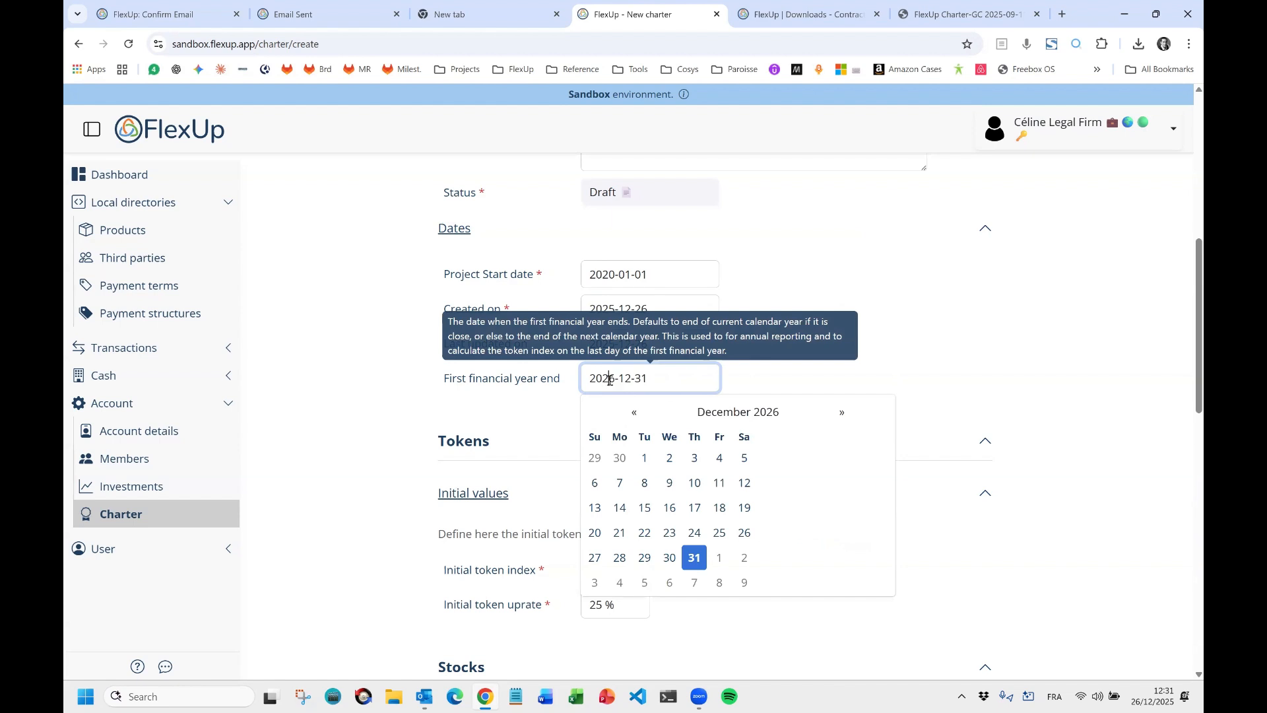
{"action": "key", "text": "shift+Left"}
{"action": "type", "text": "0"}
{"action": "left_click", "coordinate": [1014, 380]}
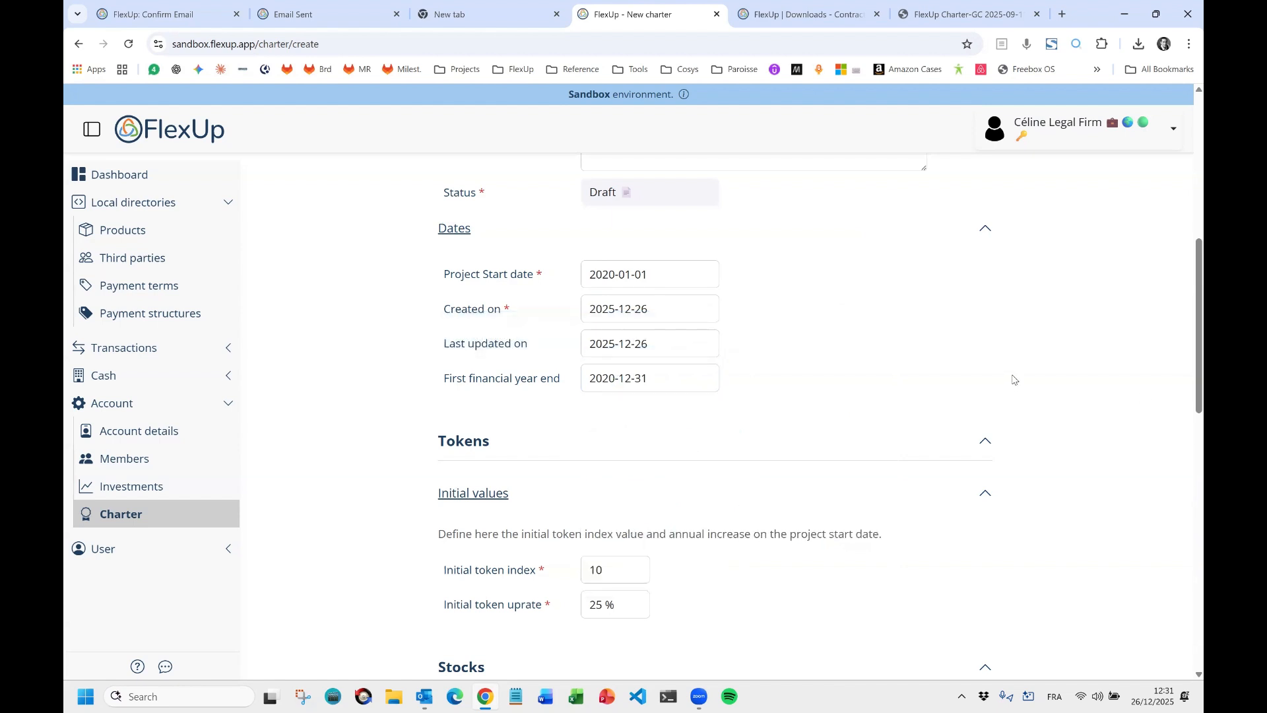
{"action": "scroll", "coordinate": [645, 453], "scroll_direction": "down", "scroll_amount": 3}
Replace the 25 % initial token uprate with 10 %, leaving token index at 10.
{"action": "scroll", "coordinate": [645, 453], "scroll_direction": "down", "scroll_amount": 1}
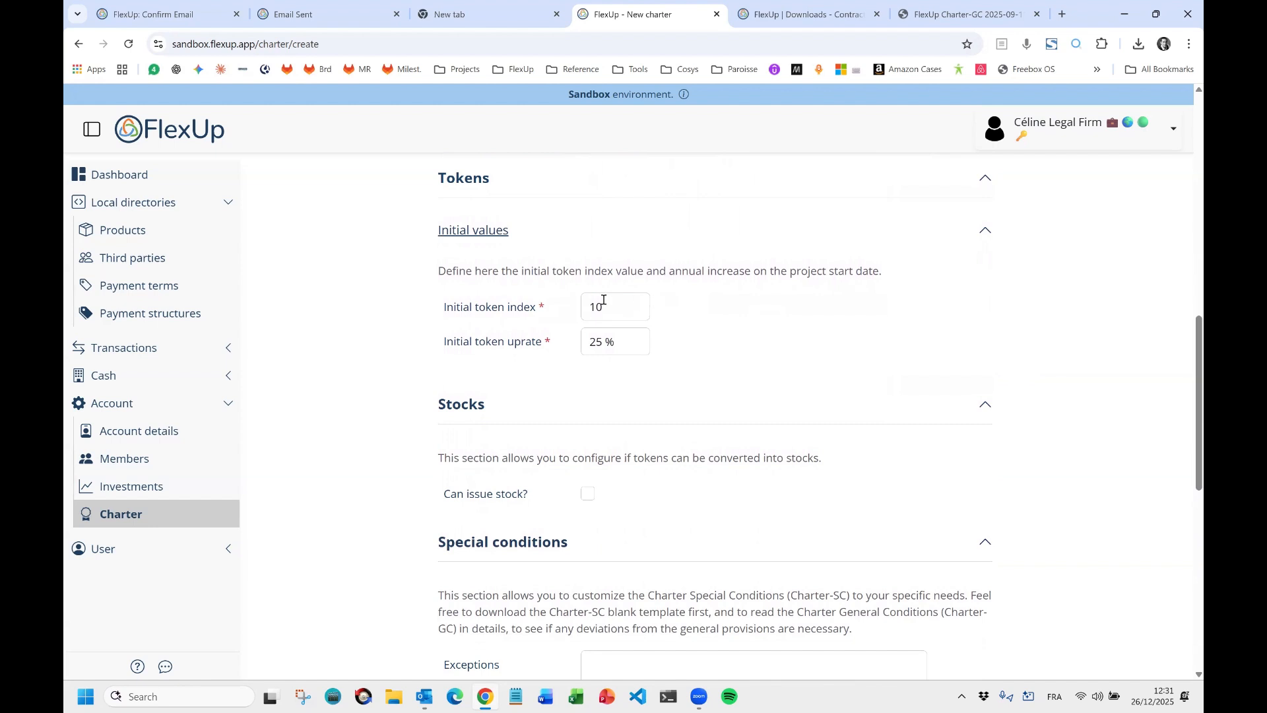
{"action": "left_click", "coordinate": [624, 306]}
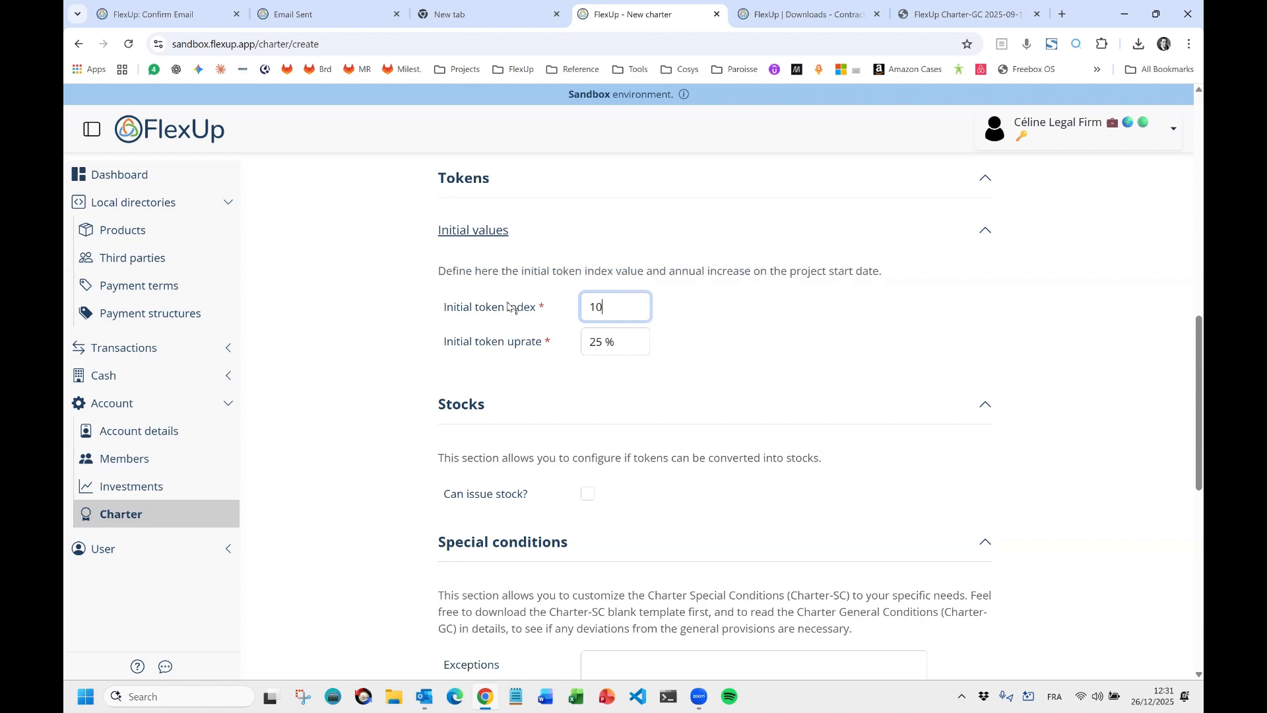
{"action": "left_click", "coordinate": [696, 323]}
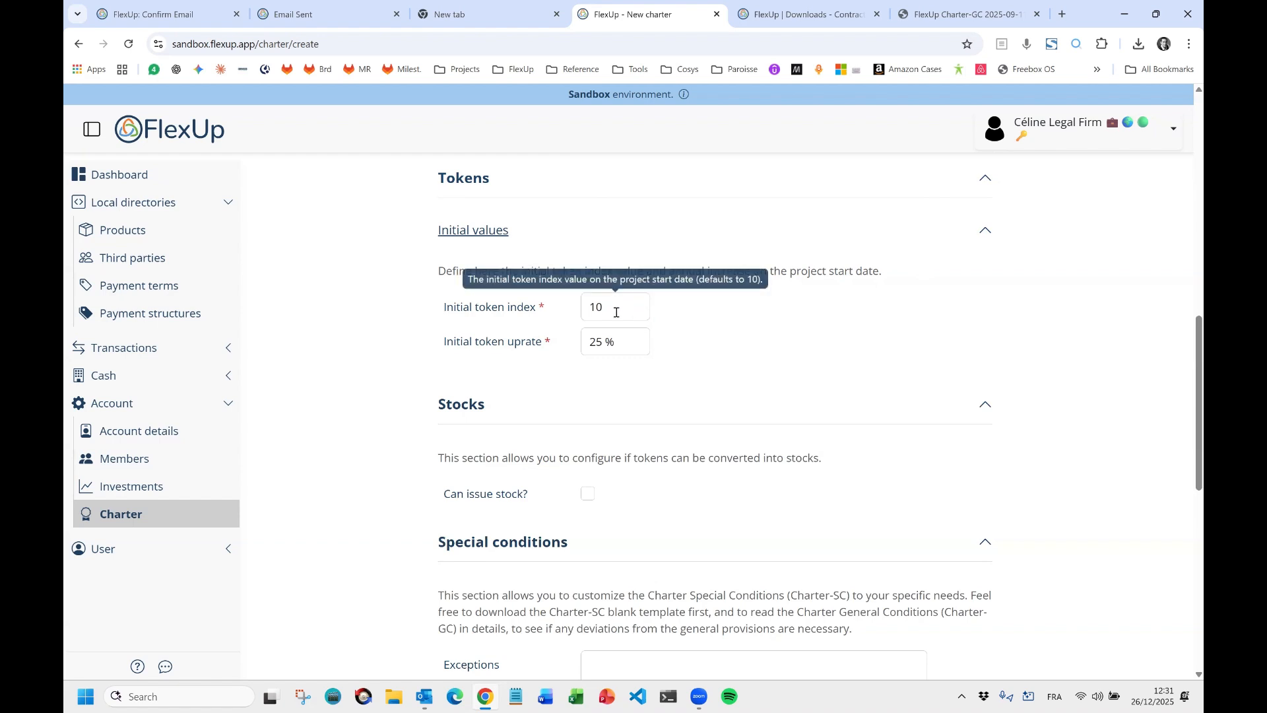
{"action": "left_click", "coordinate": [629, 312]}
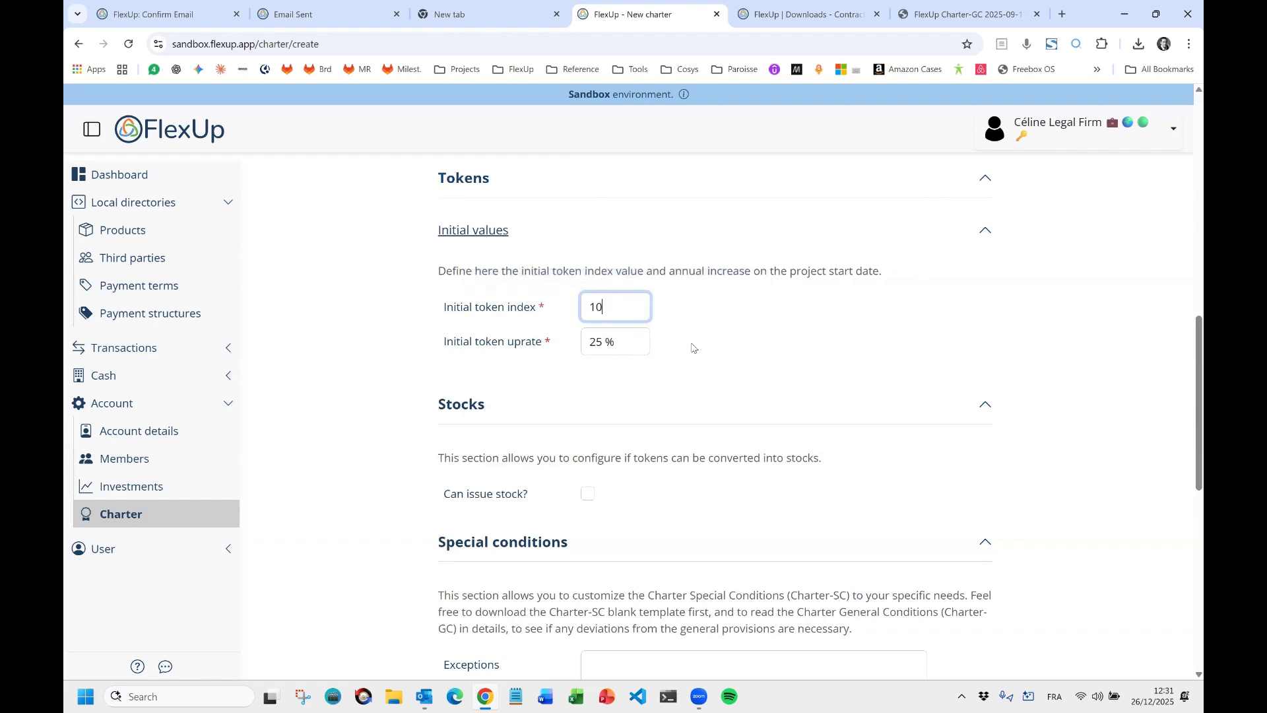
{"action": "left_click", "coordinate": [617, 345]}
{"action": "double_click", "coordinate": [600, 342]}
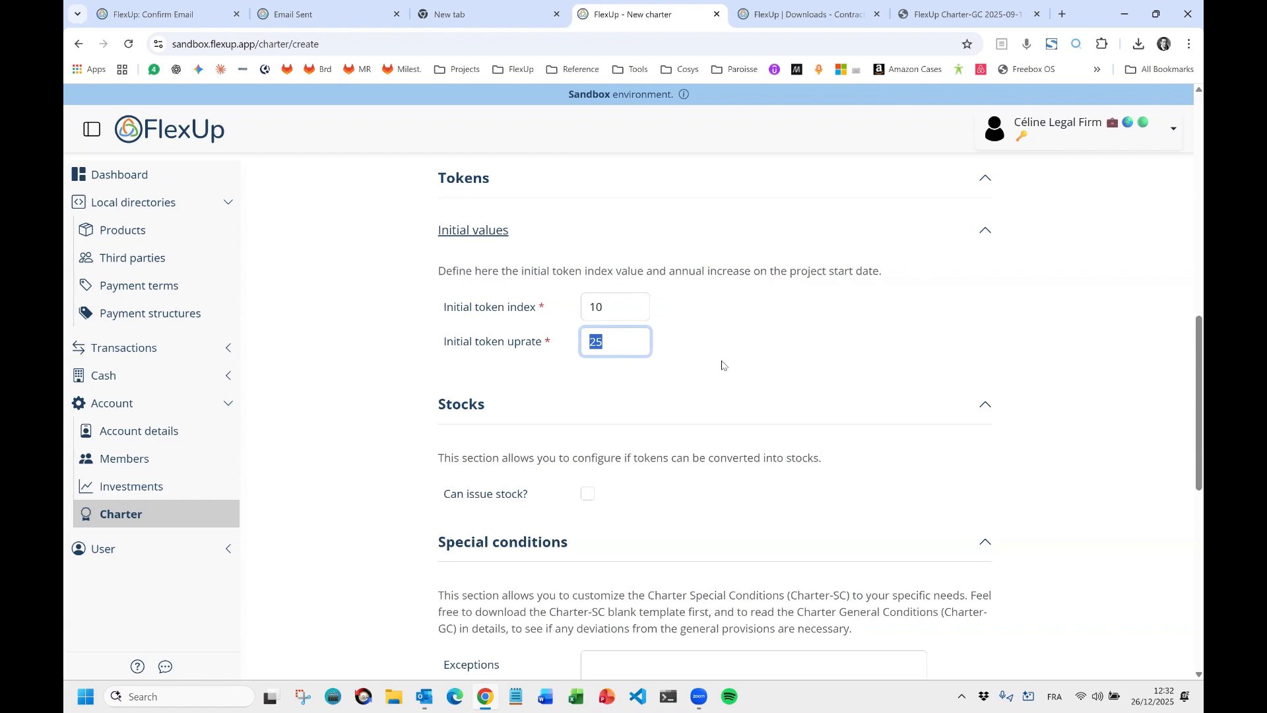
{"action": "type", "text": "10"}
{"action": "left_click", "coordinate": [869, 349]}
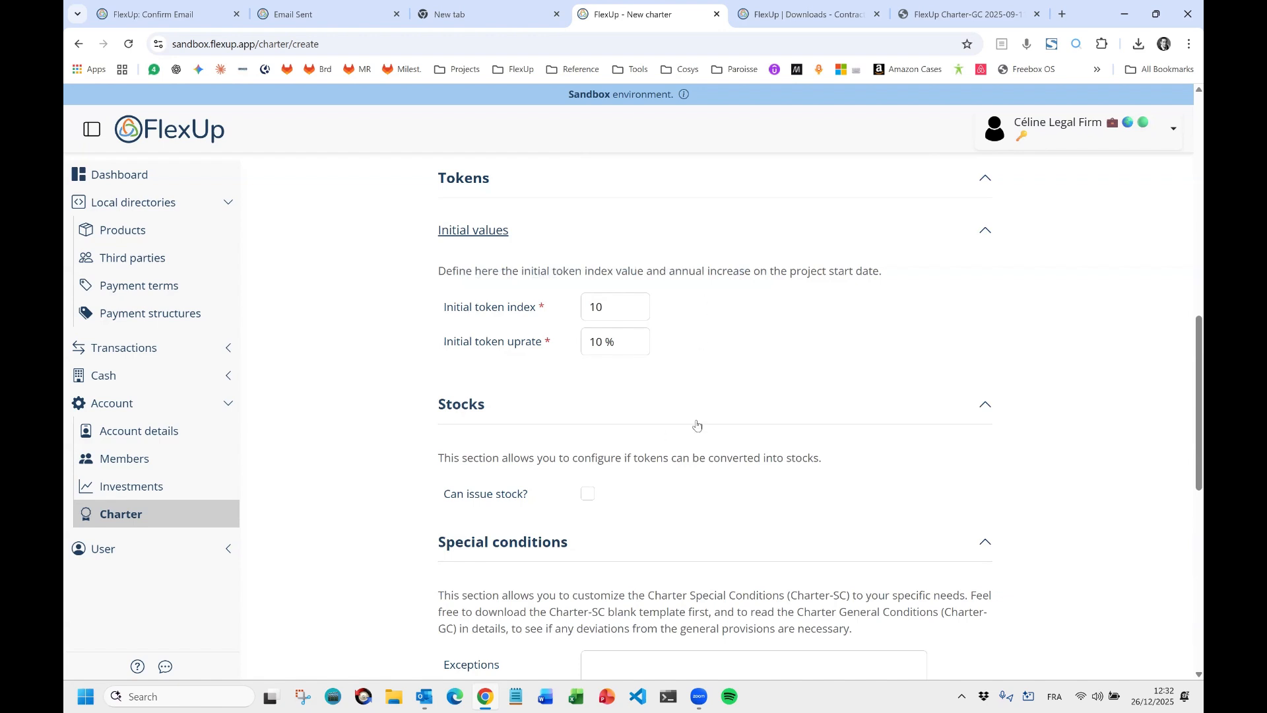
{"action": "scroll", "coordinate": [686, 424], "scroll_direction": "down", "scroll_amount": 2}
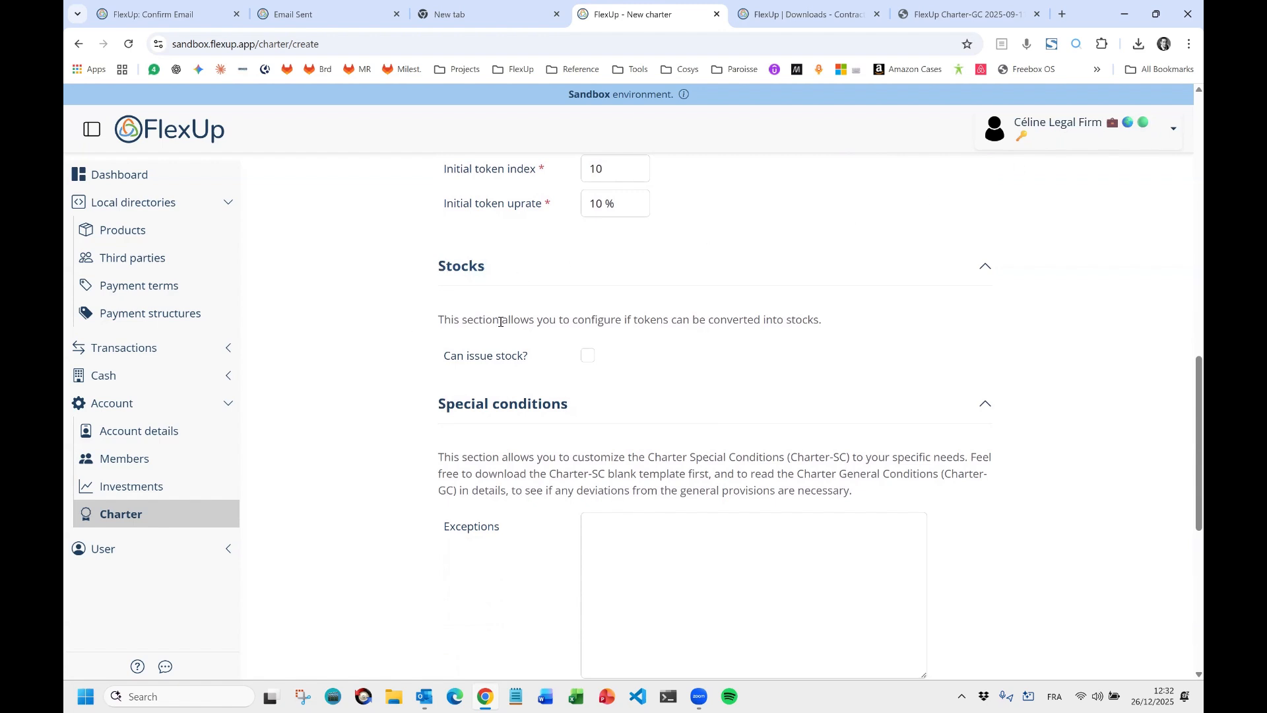
{"action": "mouse_move", "coordinate": [509, 364]}
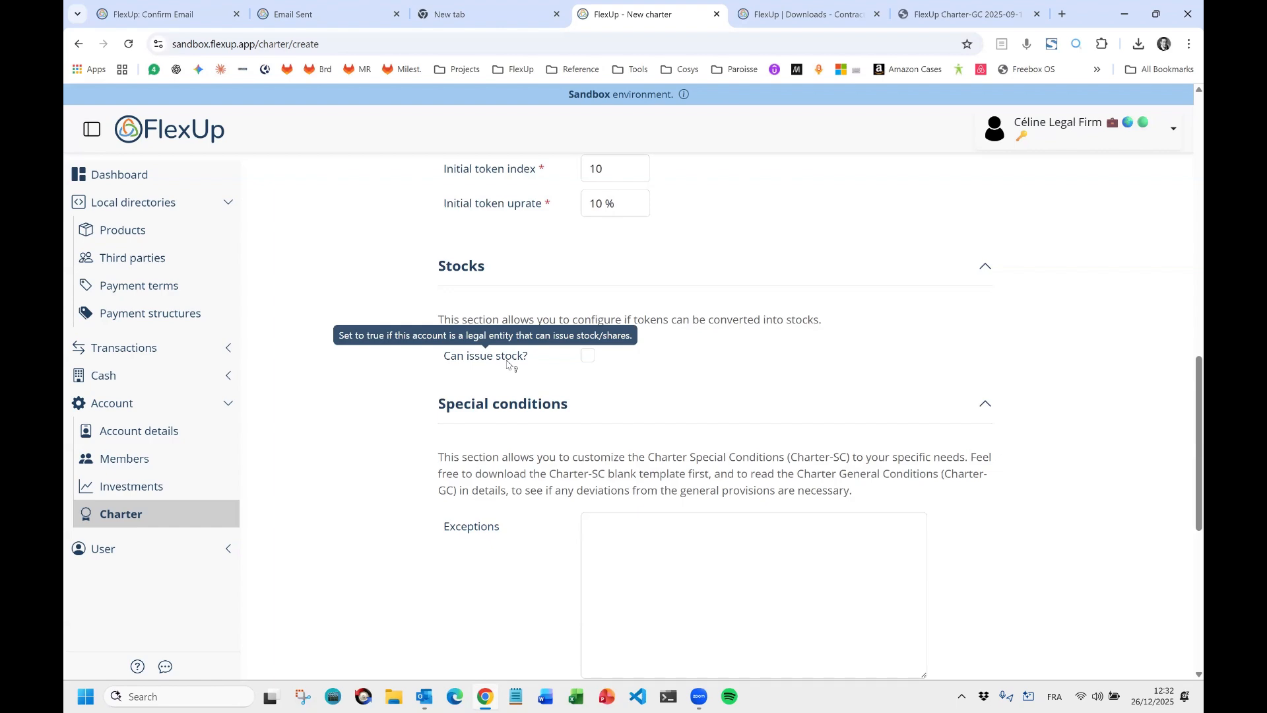
{"action": "scroll", "coordinate": [786, 339], "scroll_direction": "up", "scroll_amount": 12}
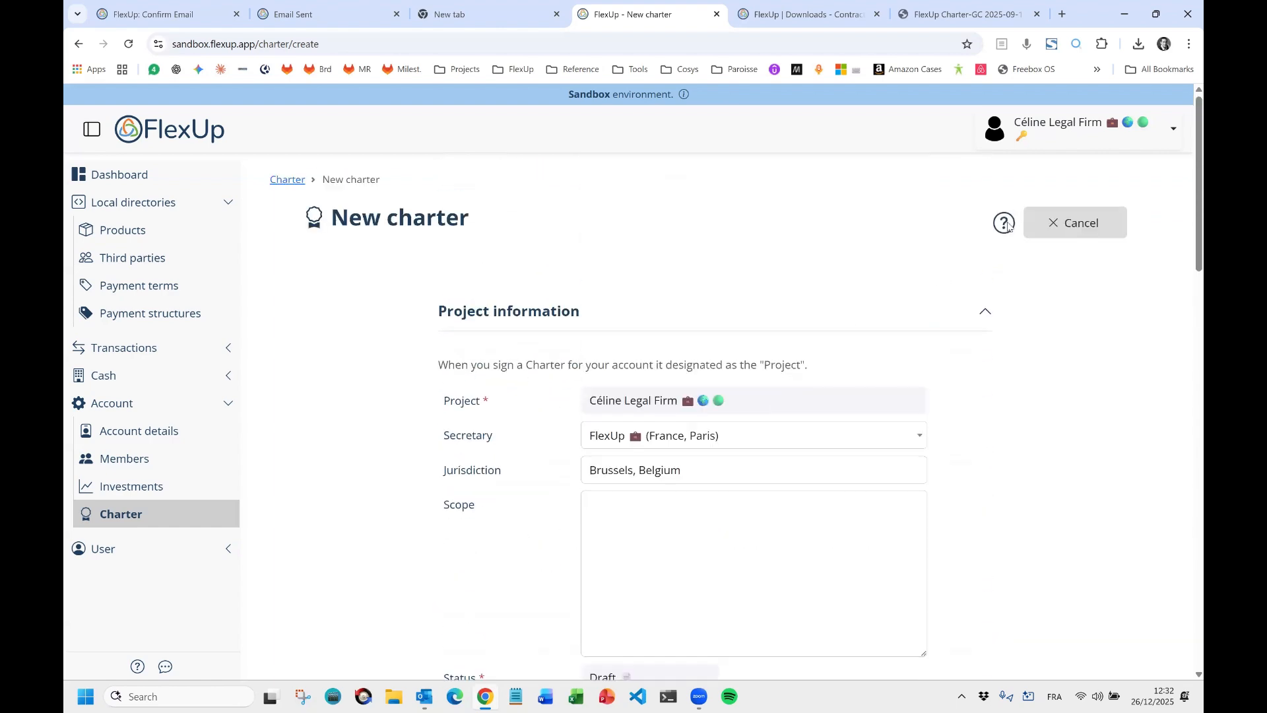
{"action": "left_click", "coordinate": [1004, 224]}
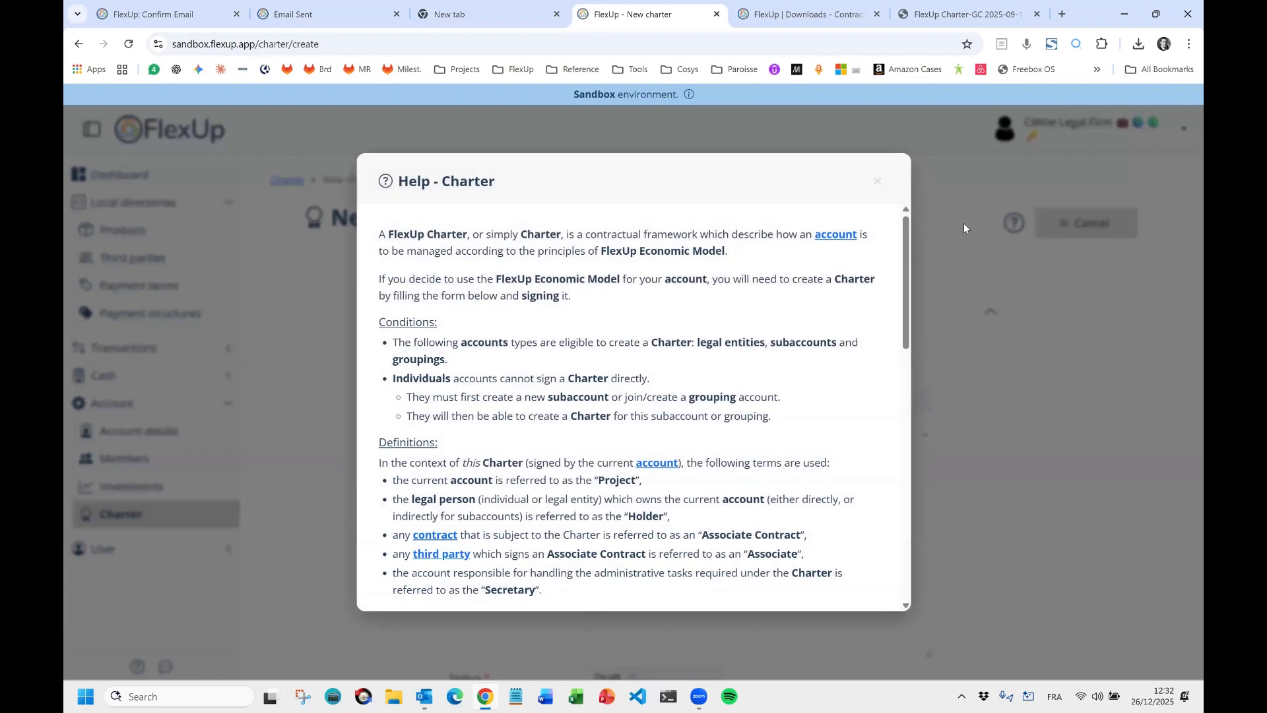
{"action": "left_click", "coordinate": [1043, 359]}
{"action": "scroll", "coordinate": [562, 357], "scroll_direction": "down", "scroll_amount": 12}
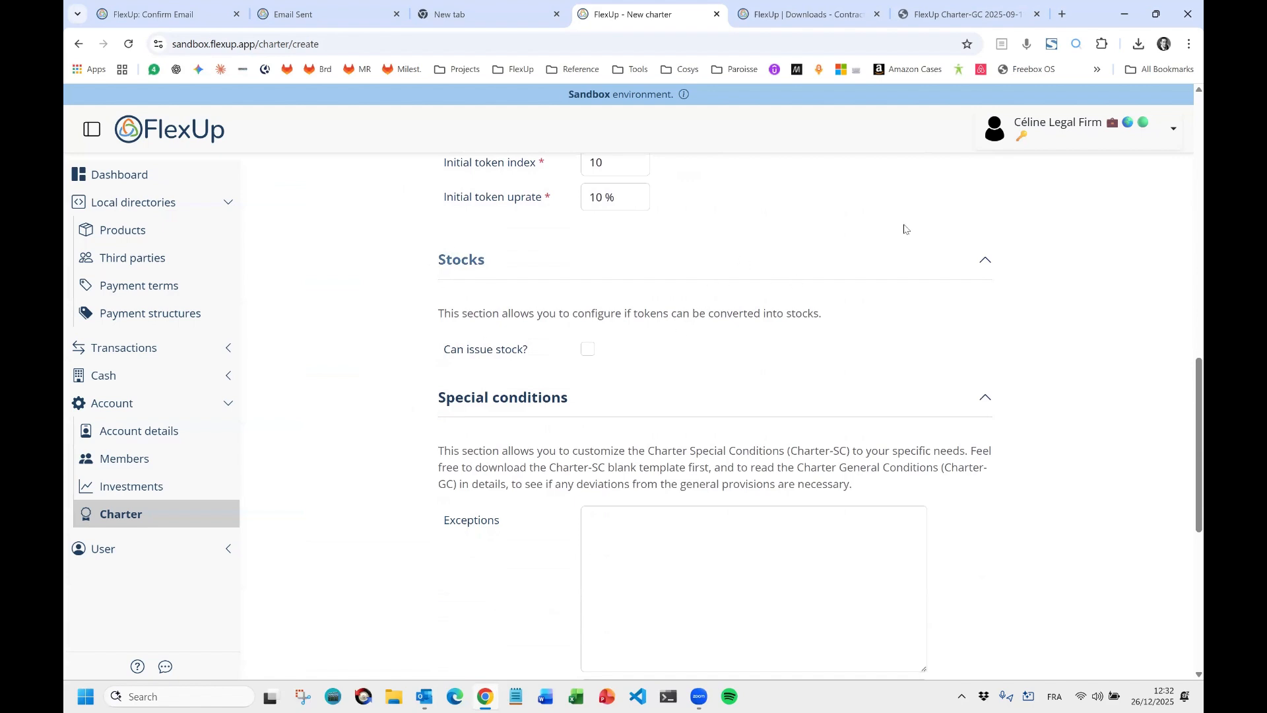
Allow stock issuance and token conversion, with stock type 'actions prdinaires (common stock)'.
{"action": "left_click", "coordinate": [587, 351]}
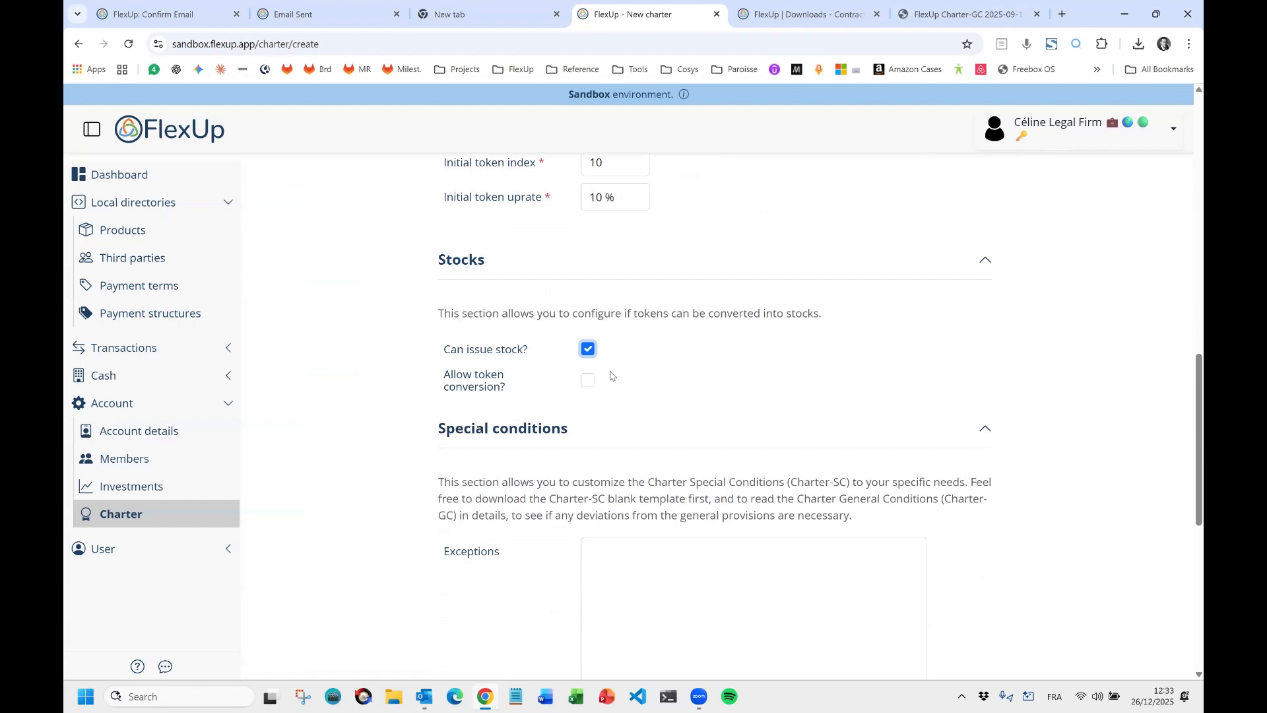
{"action": "left_click", "coordinate": [588, 382]}
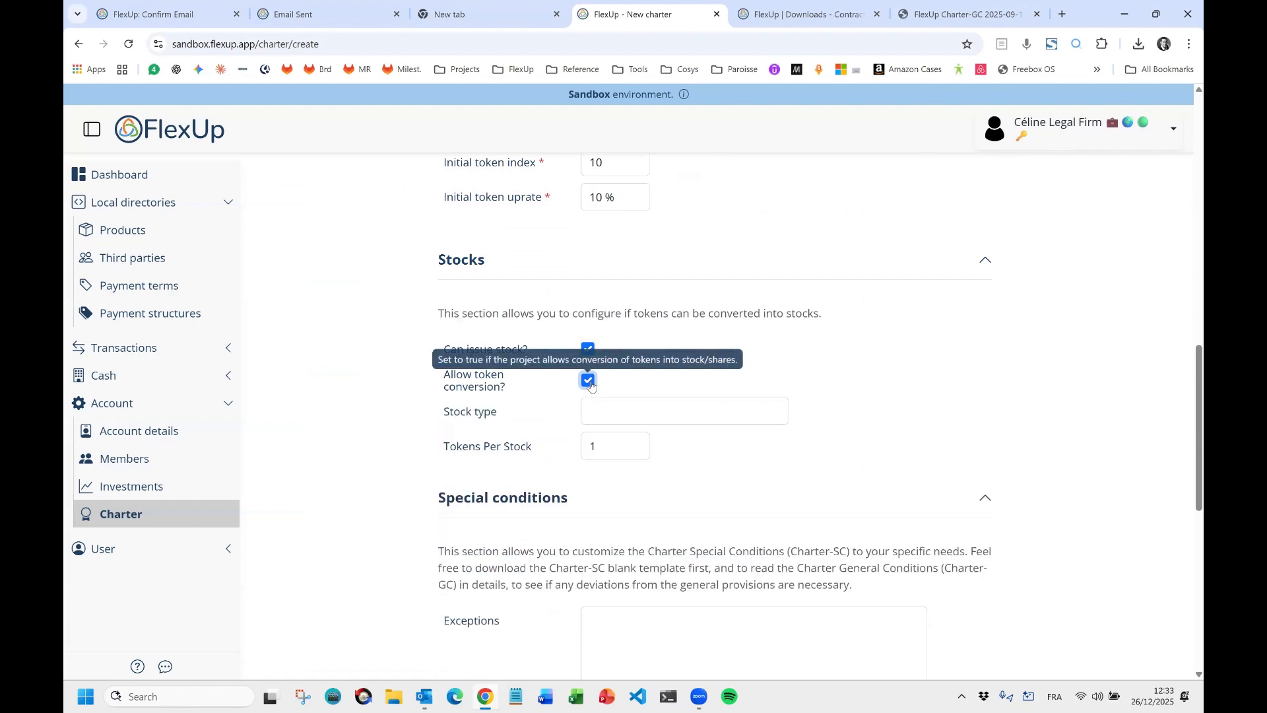
{"action": "left_click", "coordinate": [603, 408]}
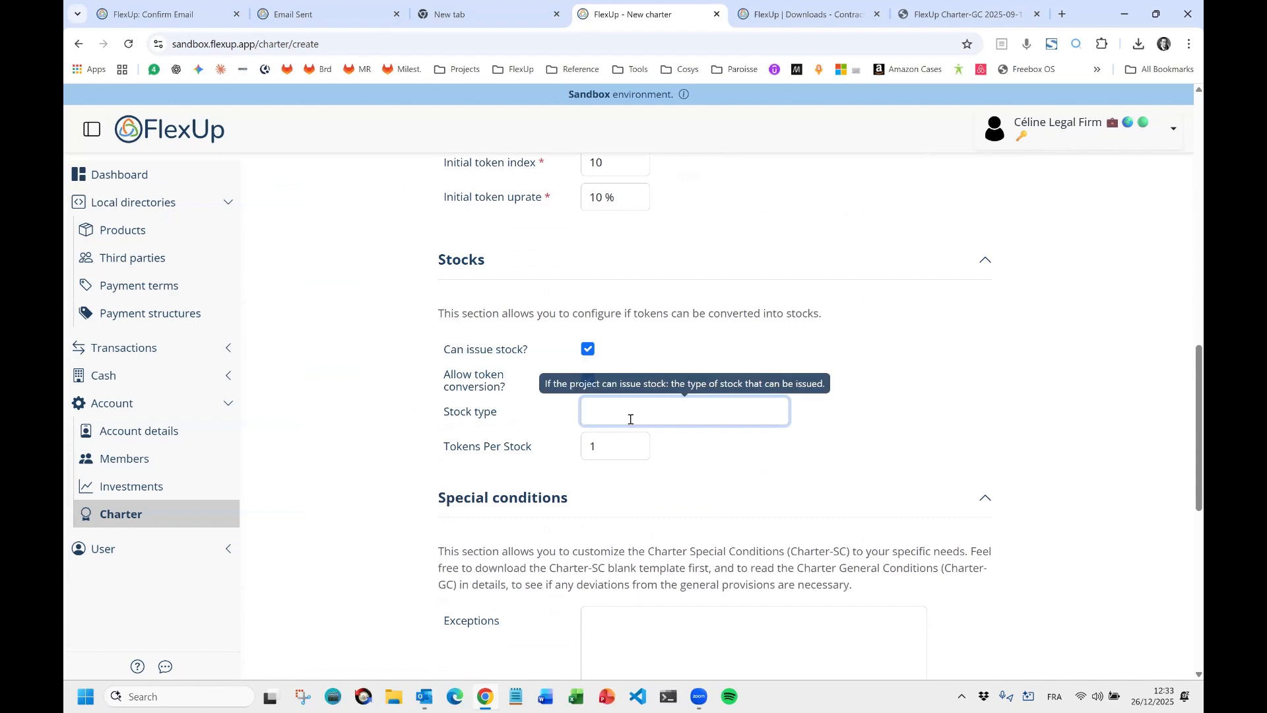
{"action": "type", "text": "actions p"}
{"action": "type", "text": "rdinaires (common stock"}
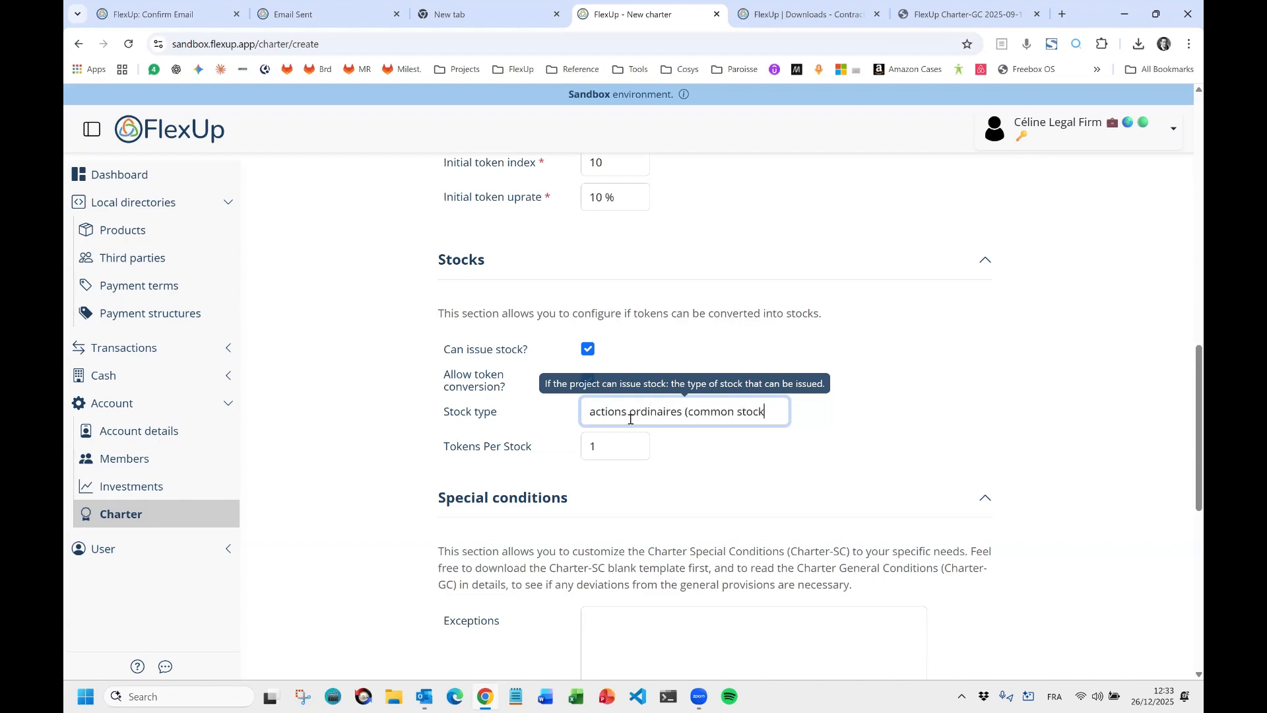
{"action": "type", "text": ")"}
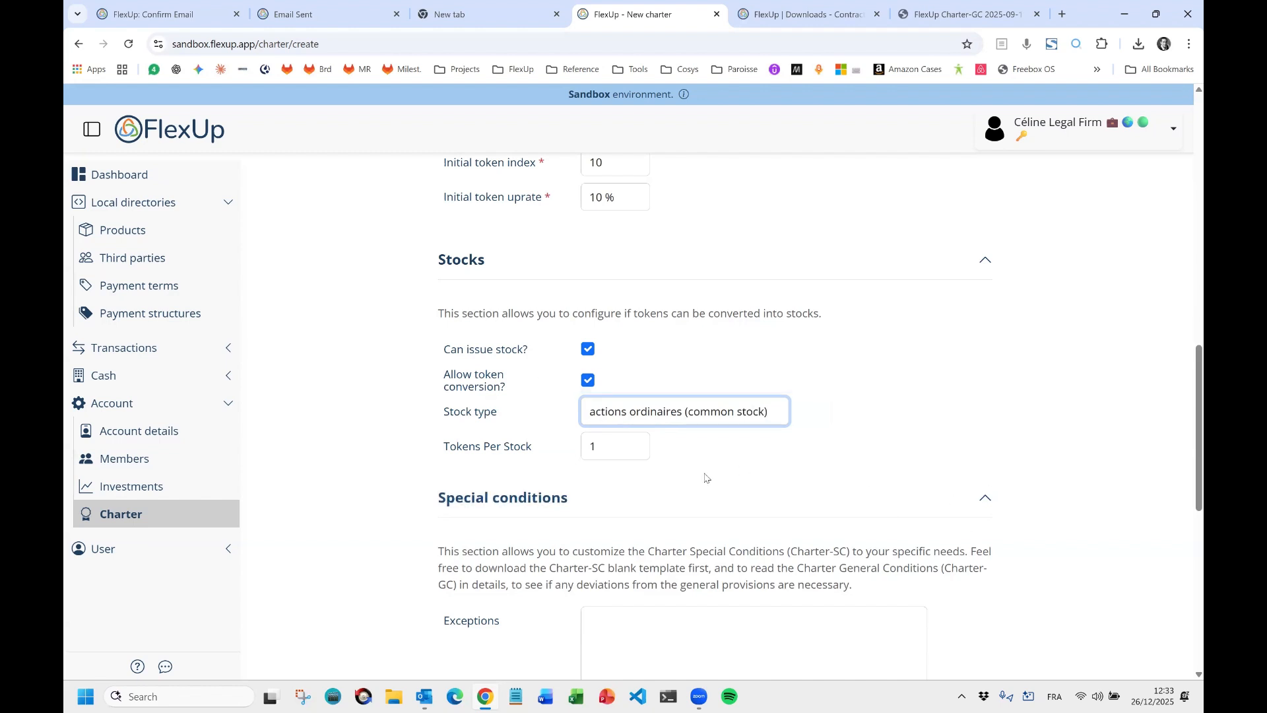
{"action": "left_click", "coordinate": [936, 429]}
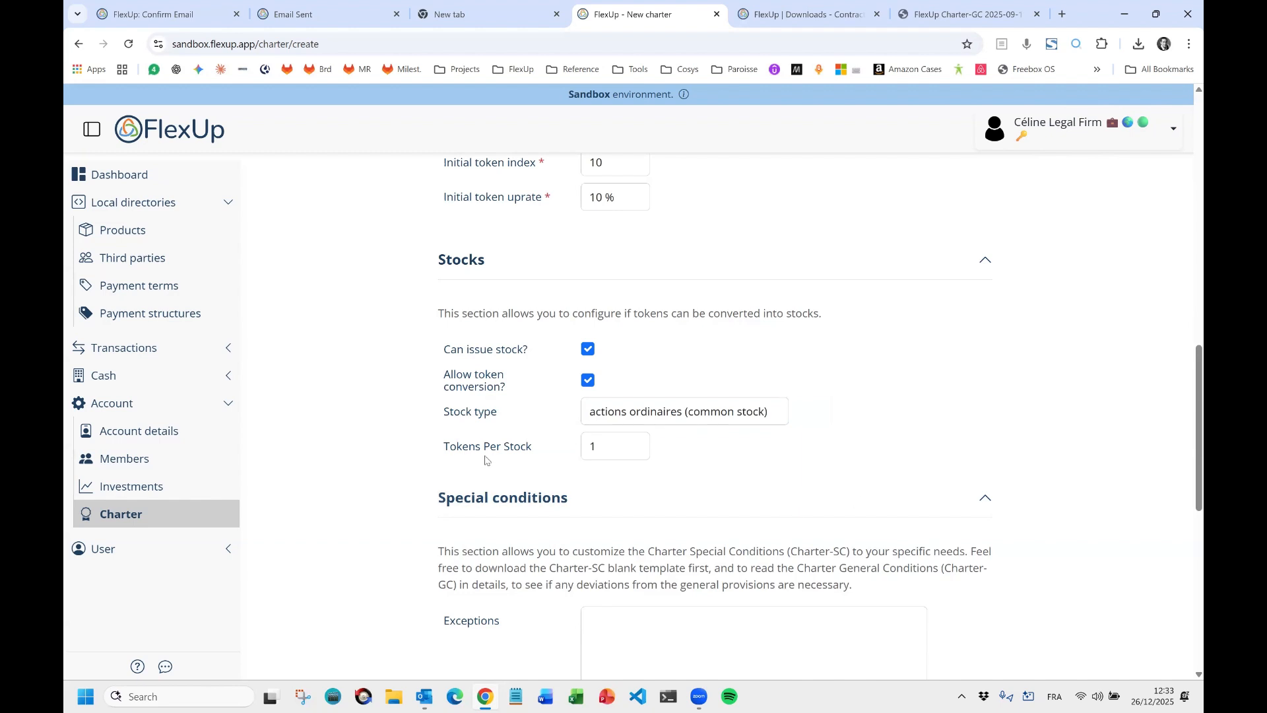
Keep Tokens Per Stock at 1.
{"action": "left_click", "coordinate": [611, 447]}
{"action": "type", "text": "0"}
{"action": "key", "text": "BackSpace"}
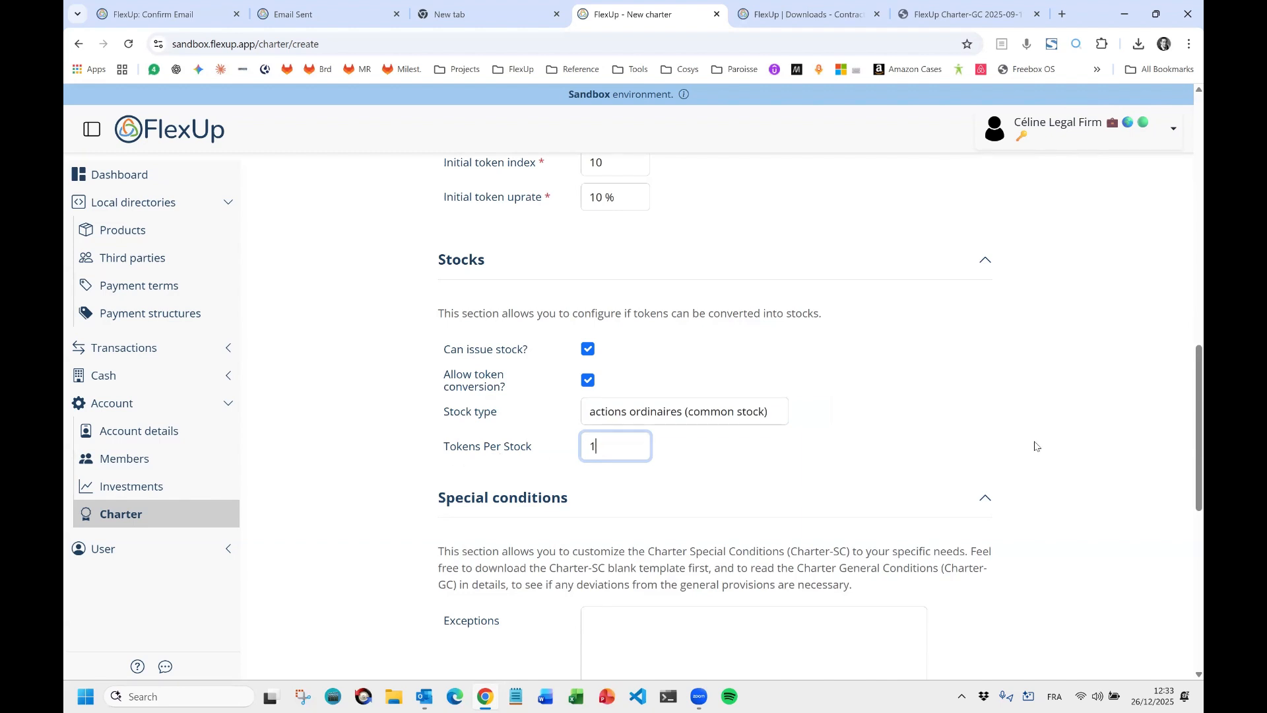
{"action": "left_click", "coordinate": [380, 468]}
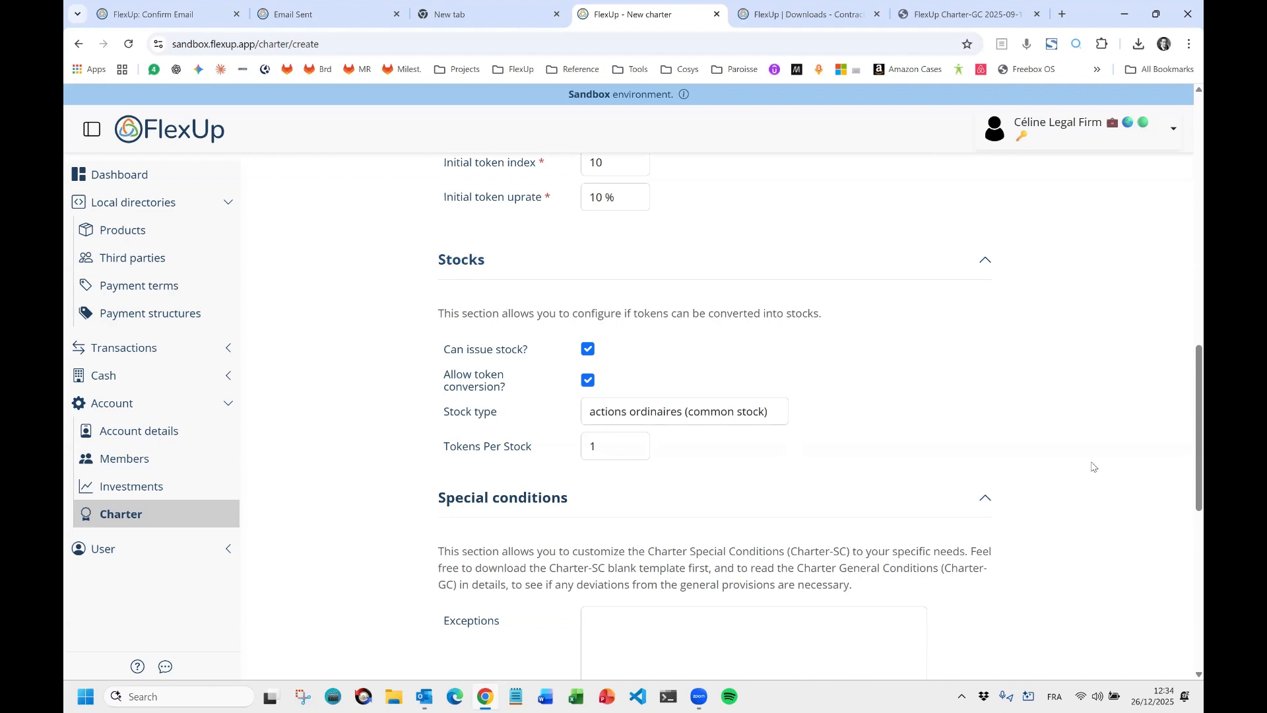
Scroll to Special conditions and view the Charter-GC PDF at page 4, Articles 7 and 8.
{"action": "scroll", "coordinate": [1092, 380], "scroll_direction": "down", "scroll_amount": 1}
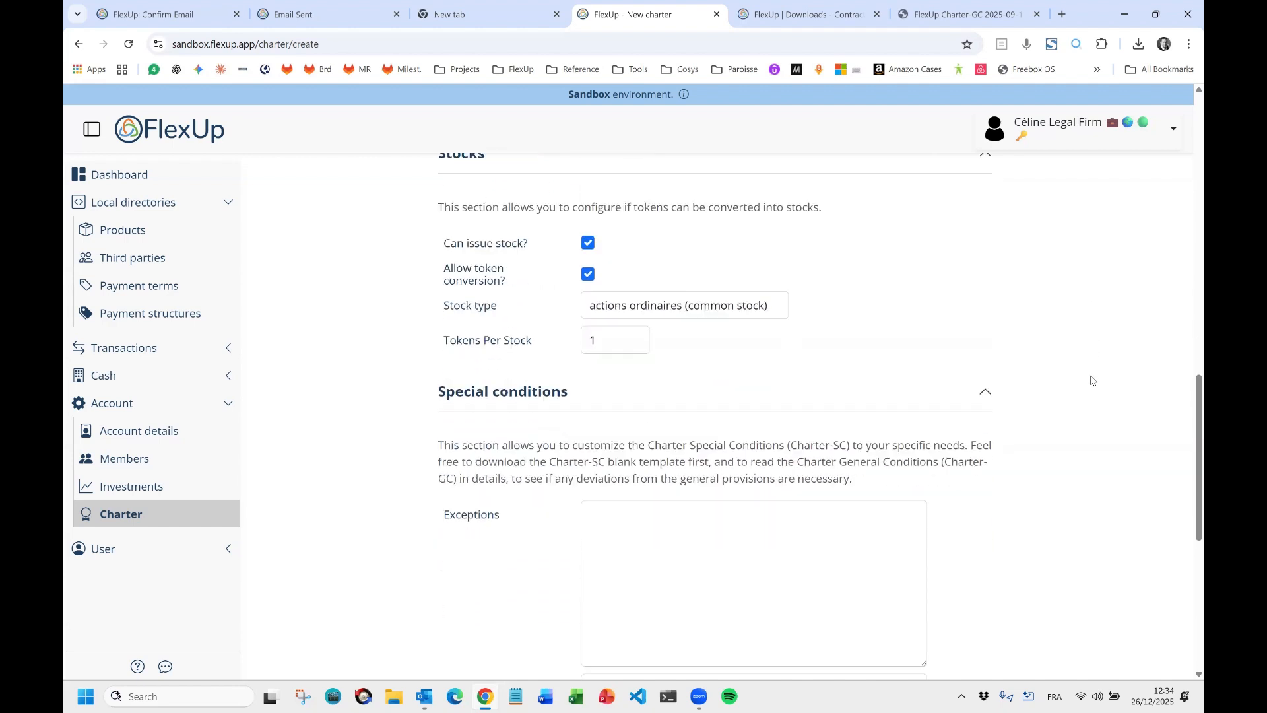
{"action": "scroll", "coordinate": [1092, 380], "scroll_direction": "down", "scroll_amount": 2}
{"action": "scroll", "coordinate": [1084, 303], "scroll_direction": "down", "scroll_amount": 1}
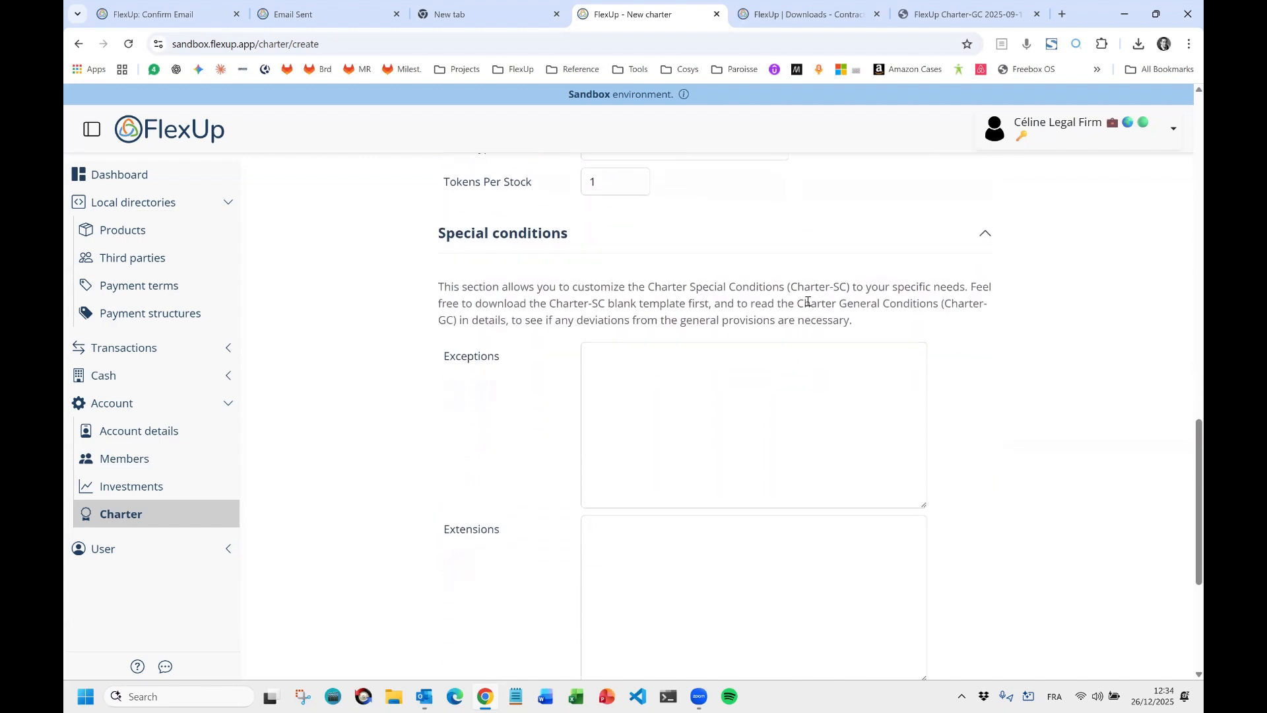
{"action": "scroll", "coordinate": [521, 323], "scroll_direction": "down", "scroll_amount": 1}
{"action": "scroll", "coordinate": [538, 301], "scroll_direction": "down", "scroll_amount": 1}
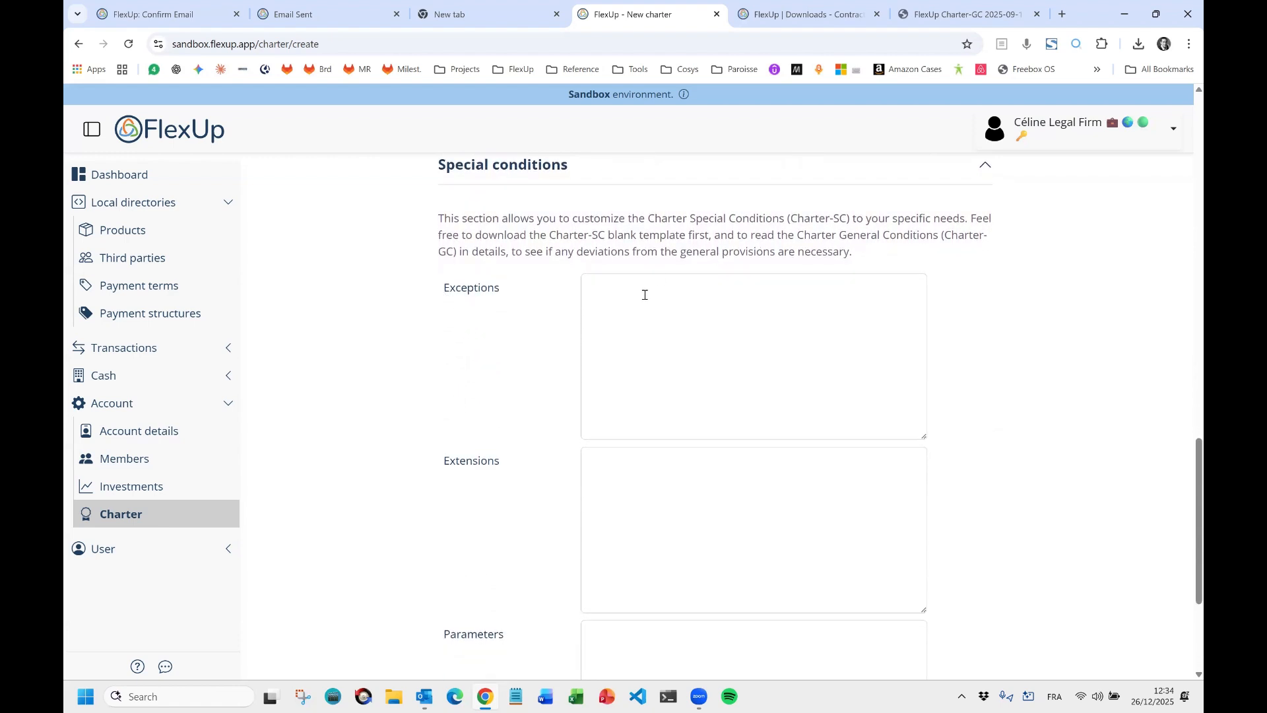
{"action": "scroll", "coordinate": [483, 540], "scroll_direction": "down", "scroll_amount": 1}
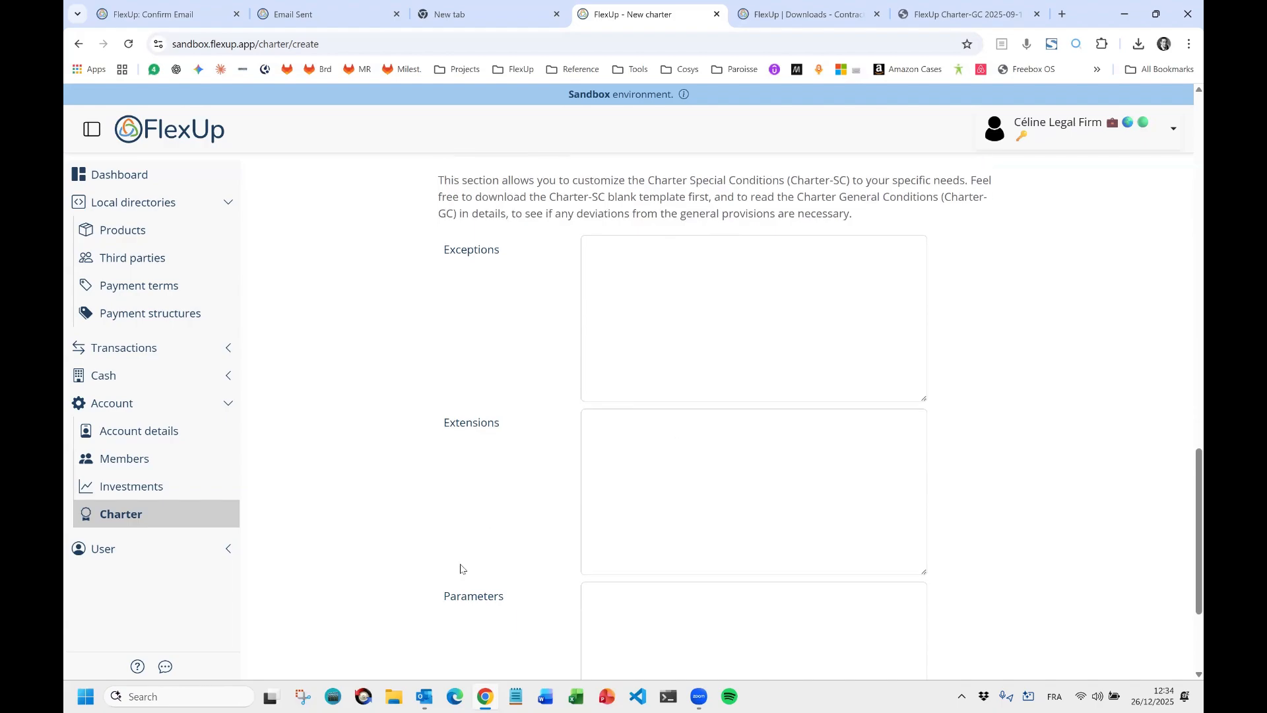
{"action": "scroll", "coordinate": [483, 540], "scroll_direction": "down", "scroll_amount": 1}
{"action": "left_click", "coordinate": [937, 14]}
{"action": "scroll", "coordinate": [1055, 217], "scroll_direction": "down", "scroll_amount": 20}
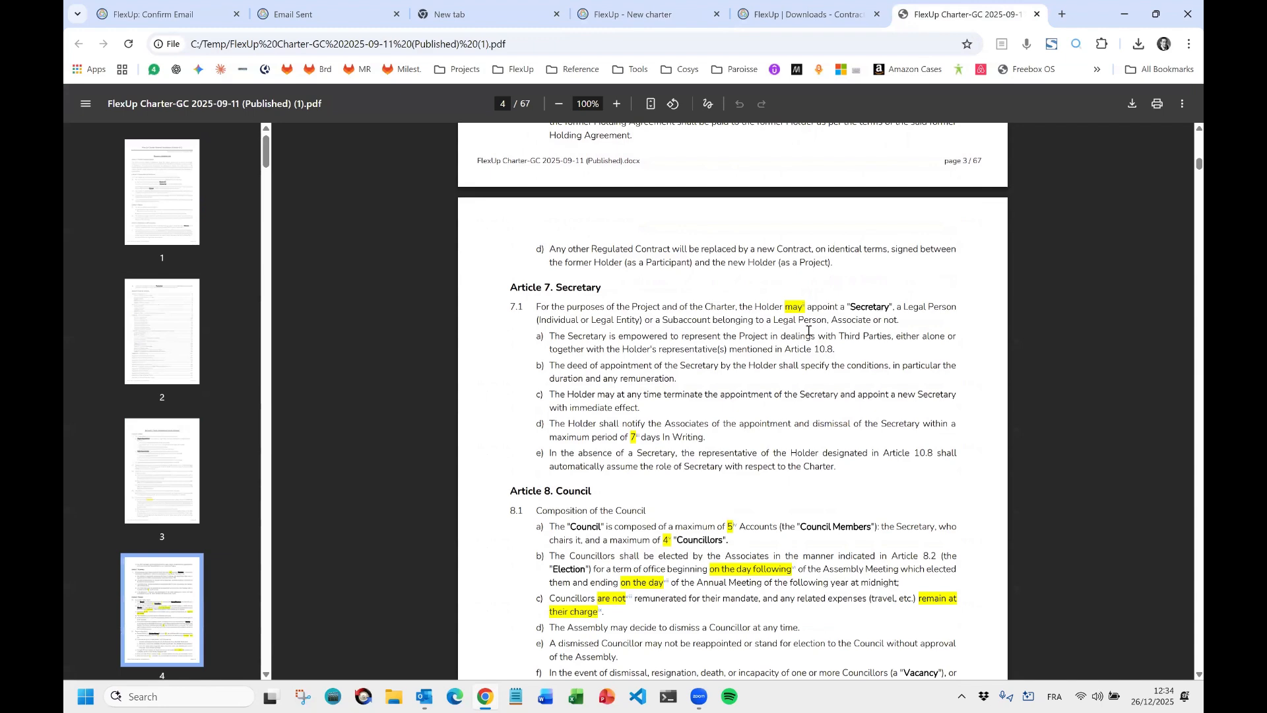
Compare Article 8.1 a) in the Charter-GC PDF with the form's Parameters box.
{"action": "scroll", "coordinate": [646, 429], "scroll_direction": "down", "scroll_amount": 1}
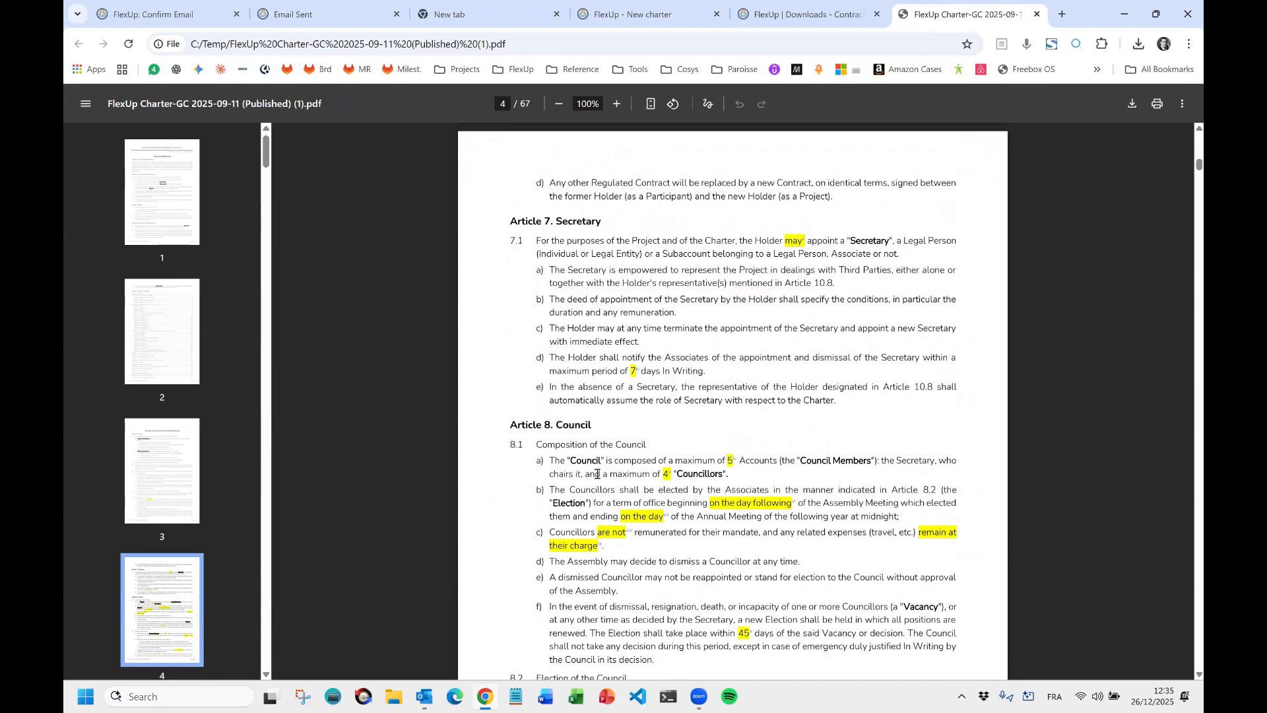
{"action": "key", "text": "alt+Tab"}
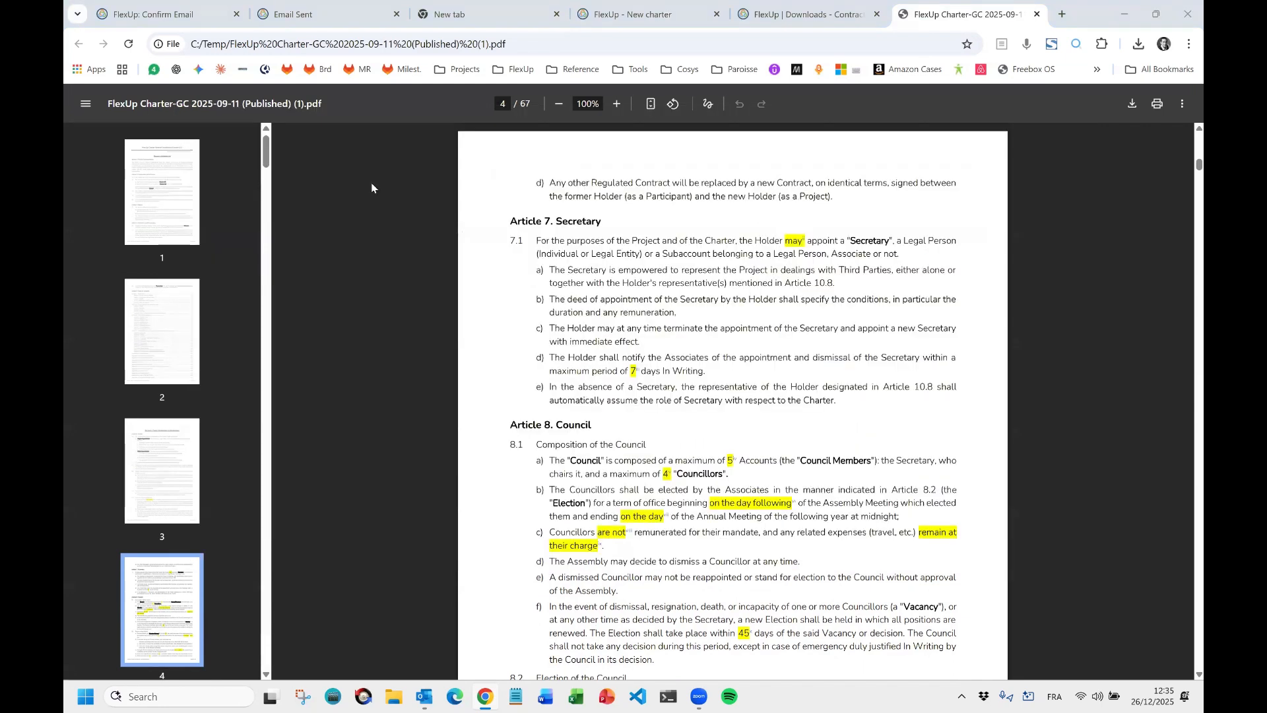
{"action": "left_click", "coordinate": [598, 16]}
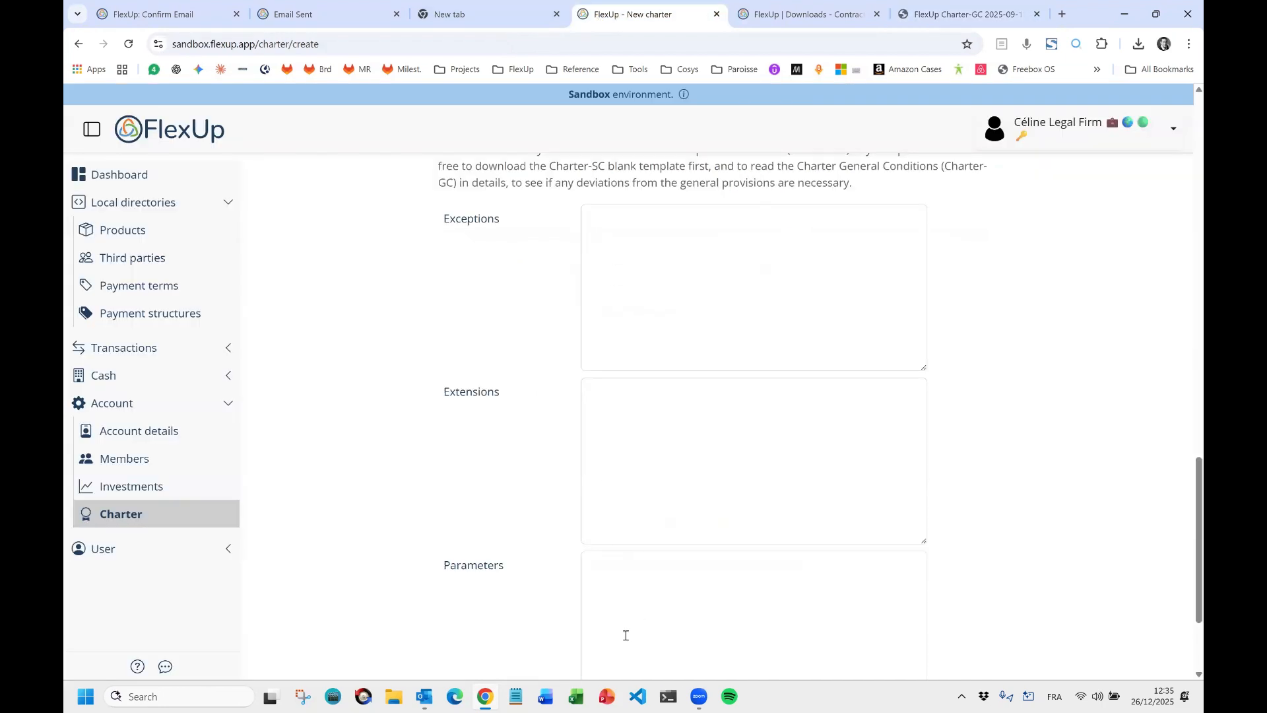
{"action": "left_click", "coordinate": [624, 605]}
{"action": "key", "text": "alt+Tab"}
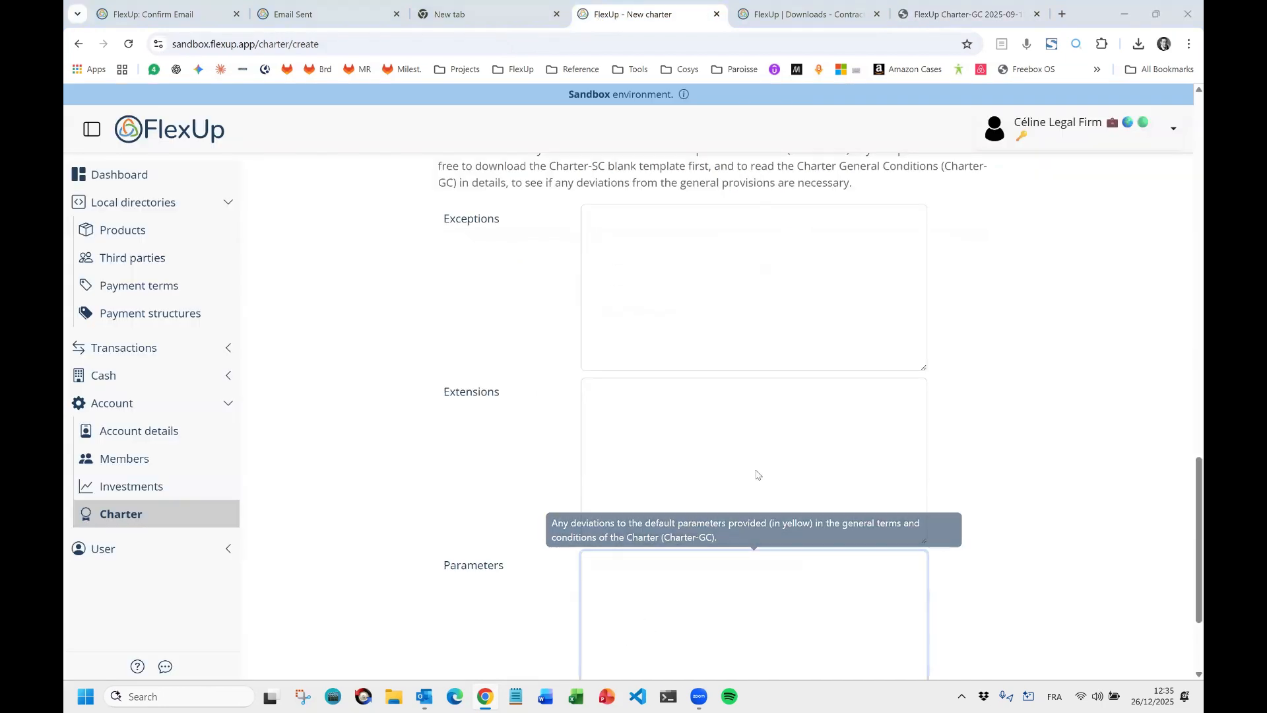
{"action": "key", "text": "alt+Tab"}
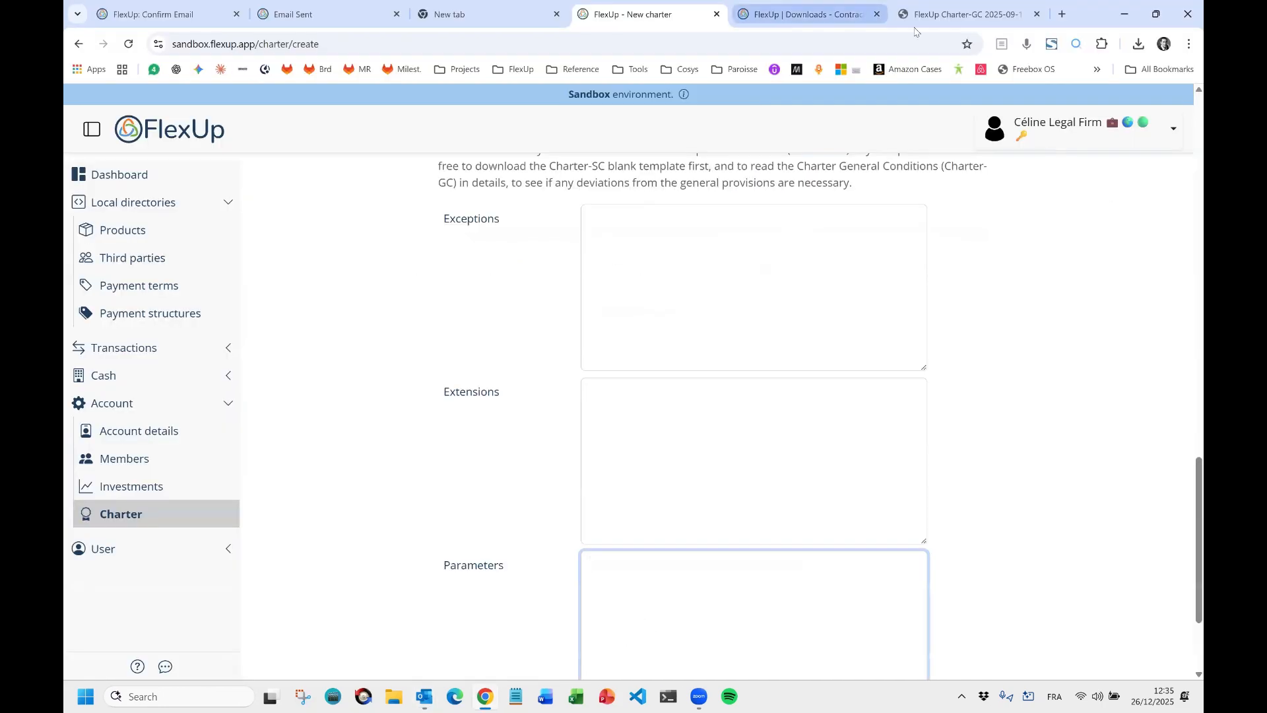
{"action": "left_click", "coordinate": [964, 14]}
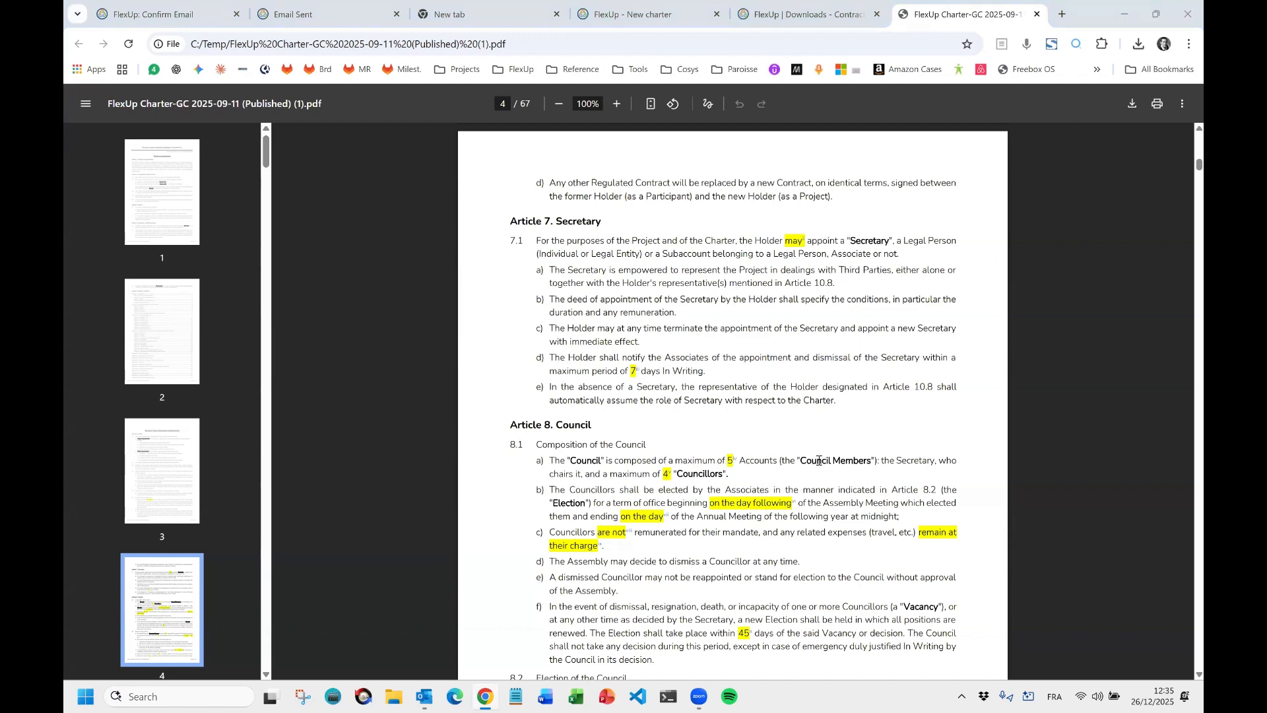
{"action": "key", "text": "alt+Tab"}
{"action": "key", "text": "alt+Tab"}
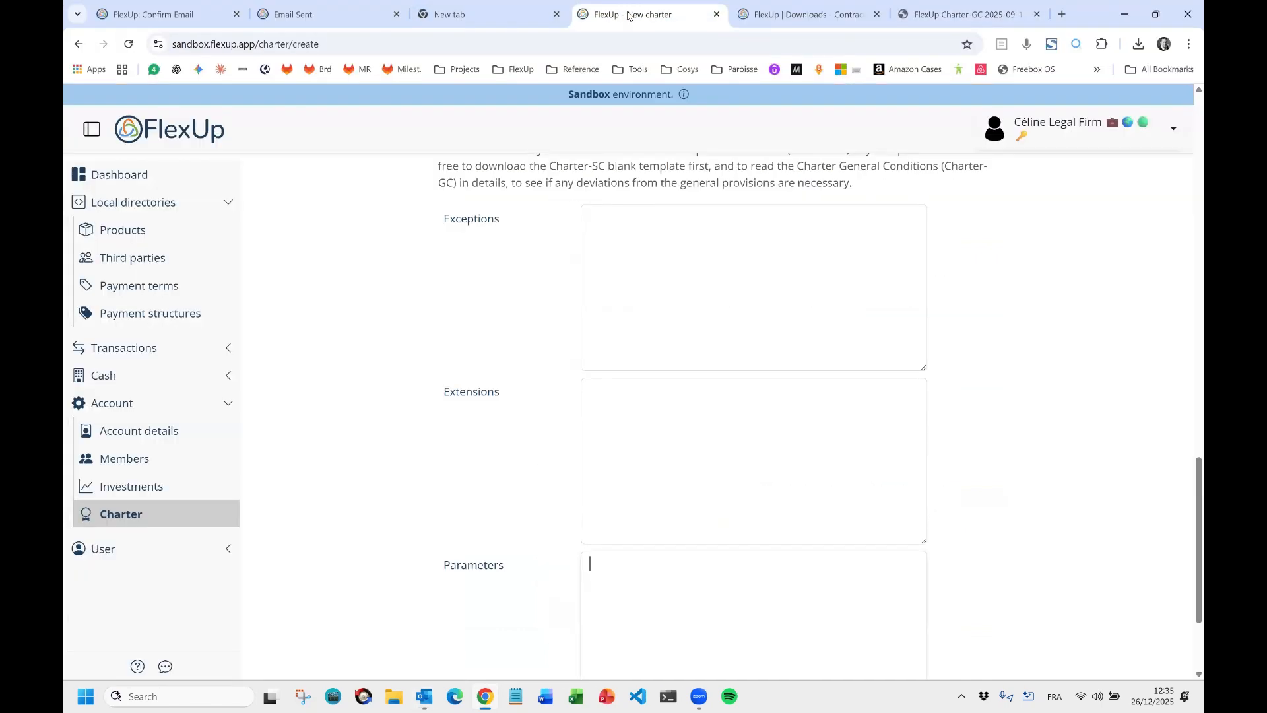
Enter 'Article 8.1.a) Maxium number of Counsellors is 7 (instead of 5)' in Parameters.
{"action": "type", "text": "Article"}
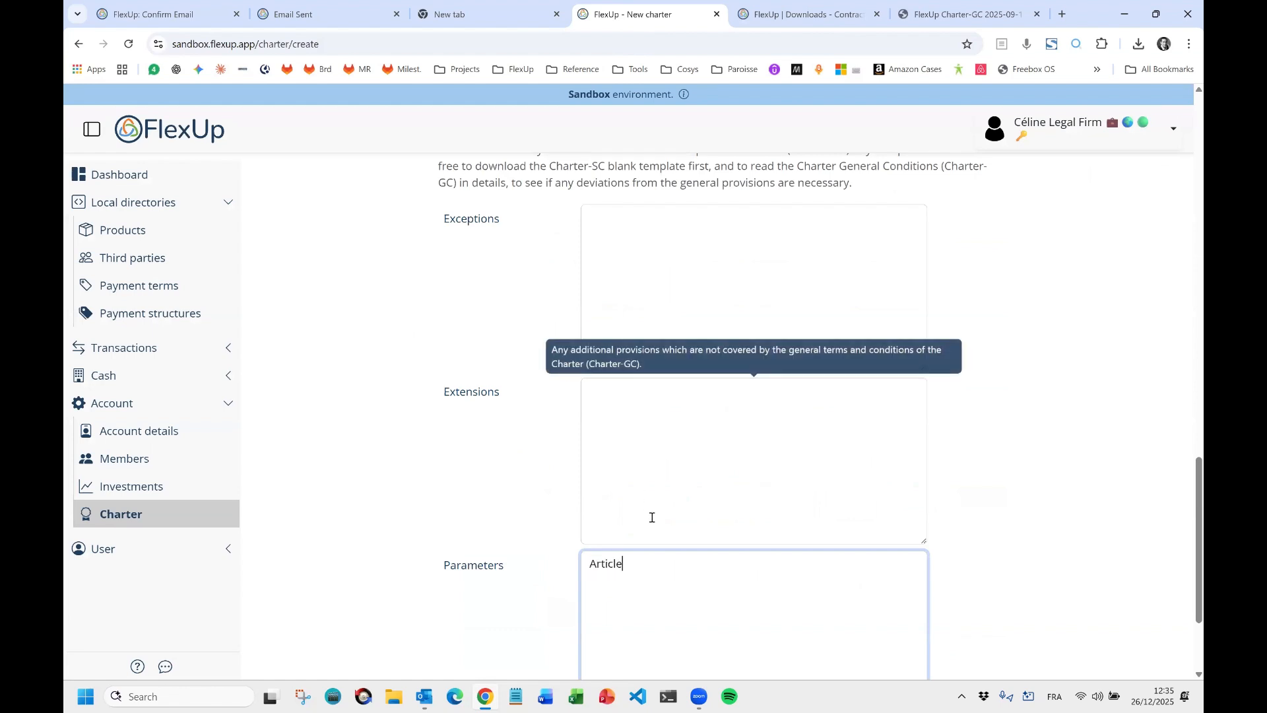
{"action": "type", "text": " 8.1"}
{"action": "type", "text": ".a) Number "}
{"action": "type", "text": "Maxium"}
{"action": "key", "text": "Delete"}
{"action": "type", "text": "n"}
{"action": "key", "text": "End"}
{"action": "type", "text": "of Counsellor"}
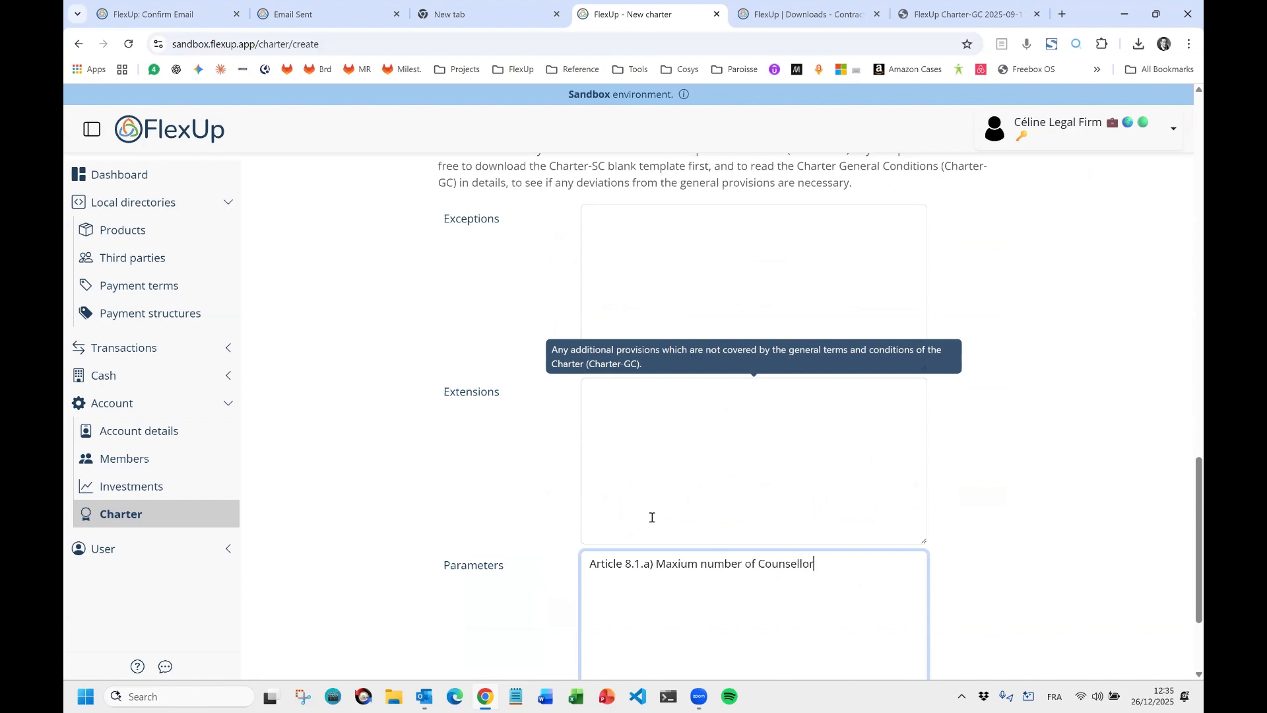
{"action": "type", "text": "s is 7 (instead of 5)"}
{"action": "scroll", "coordinate": [820, 385], "scroll_direction": "down", "scroll_amount": 2}
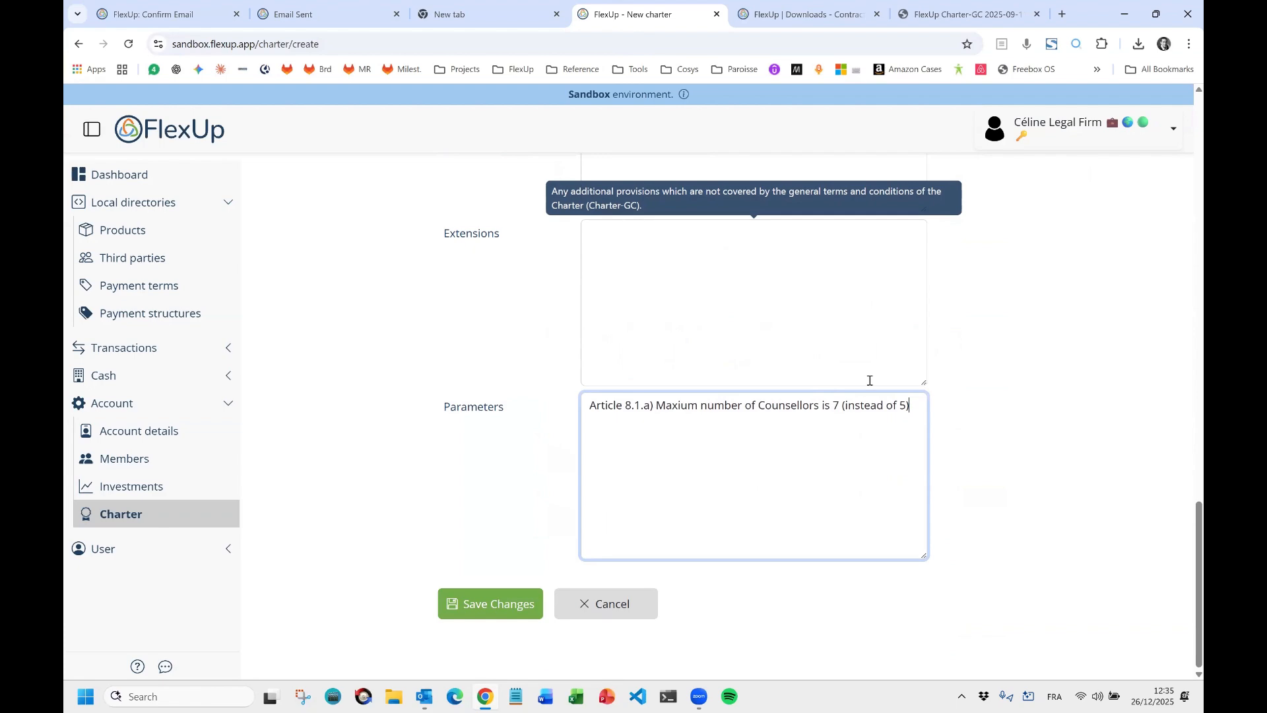
Save the charter as a draft, confirm the saved message, and reopen it for editing.
{"action": "left_click", "coordinate": [485, 606]}
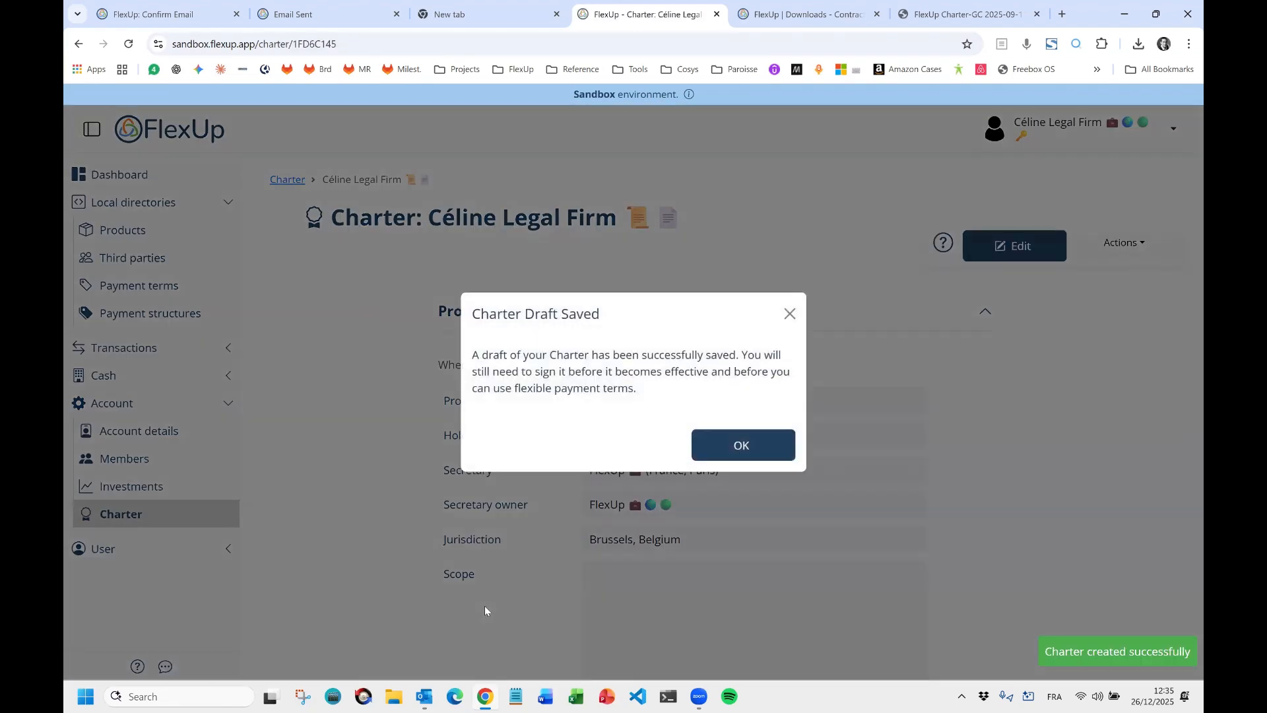
{"action": "left_click", "coordinate": [752, 446]}
{"action": "scroll", "coordinate": [849, 381], "scroll_direction": "down", "scroll_amount": 5}
{"action": "scroll", "coordinate": [849, 380], "scroll_direction": "down", "scroll_amount": 15}
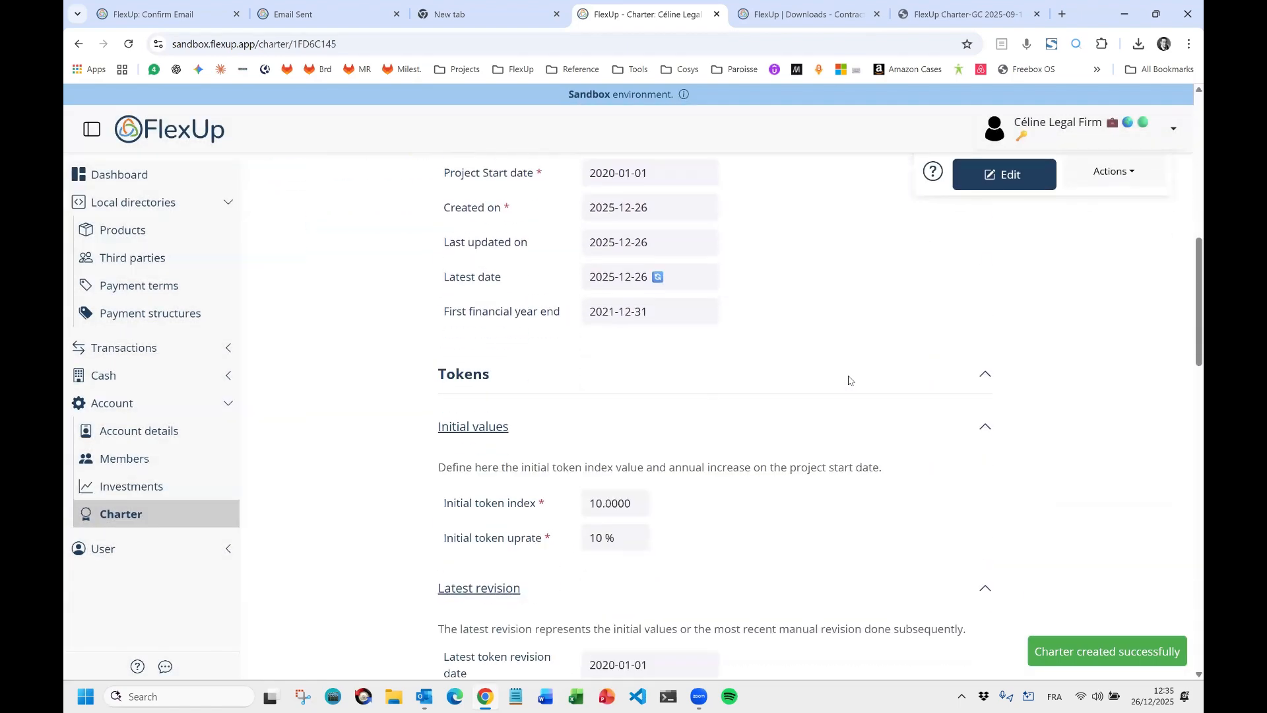
{"action": "scroll", "coordinate": [849, 380], "scroll_direction": "down", "scroll_amount": 8}
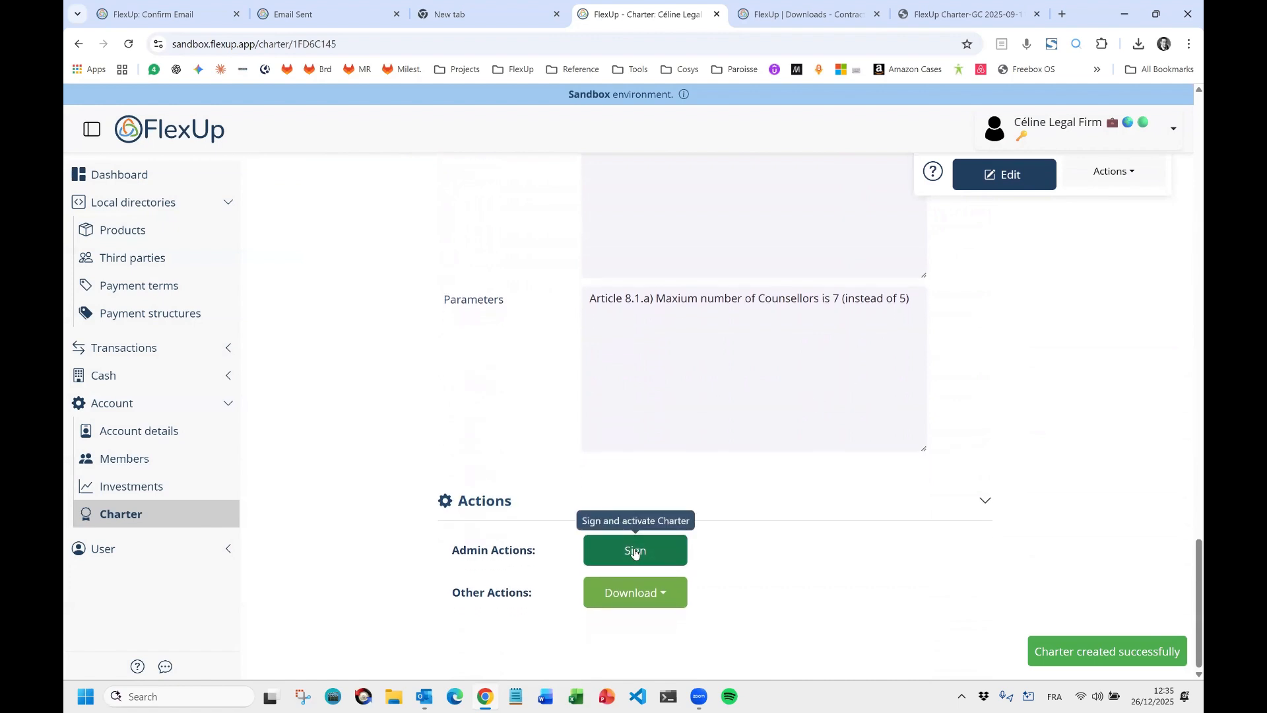
{"action": "left_click", "coordinate": [1004, 174]}
Leave Extensions and Exceptions empty and save the charter again, confirming the update.
{"action": "scroll", "coordinate": [636, 318], "scroll_direction": "up", "scroll_amount": 1}
{"action": "scroll", "coordinate": [636, 319], "scroll_direction": "up", "scroll_amount": 1}
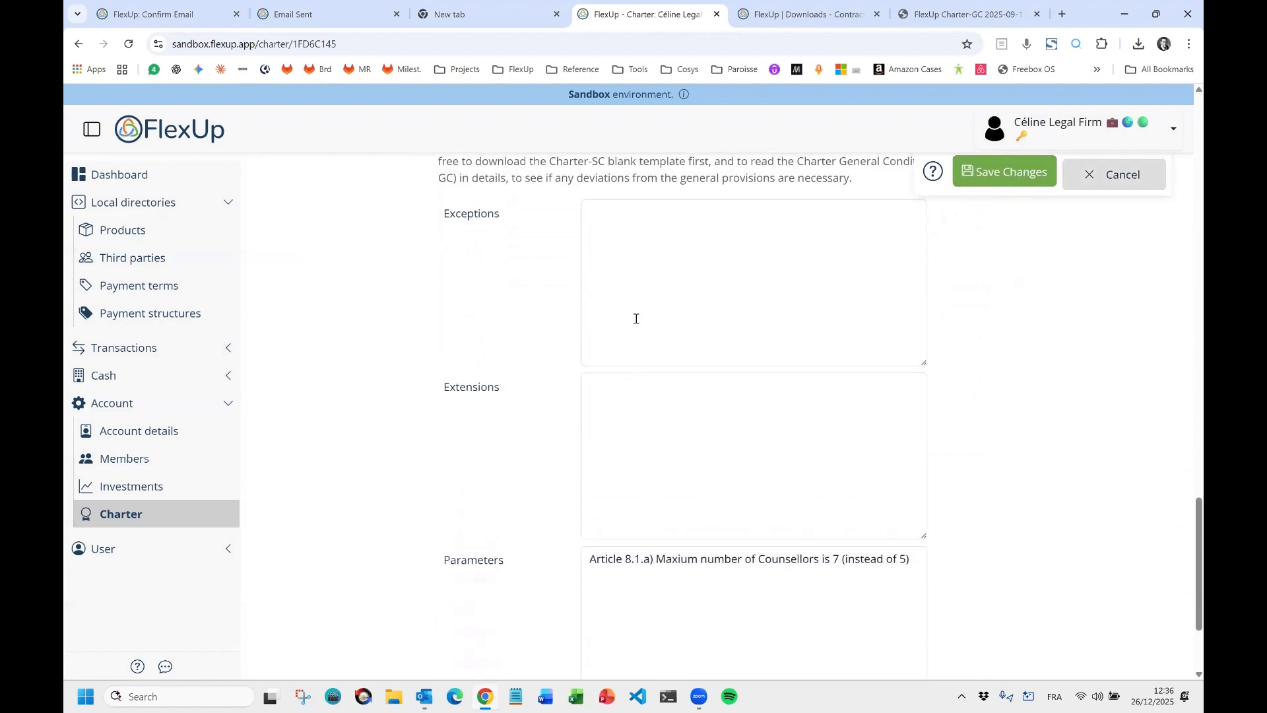
{"action": "scroll", "coordinate": [636, 319], "scroll_direction": "down", "scroll_amount": 3}
{"action": "scroll", "coordinate": [462, 206], "scroll_direction": "up", "scroll_amount": 3}
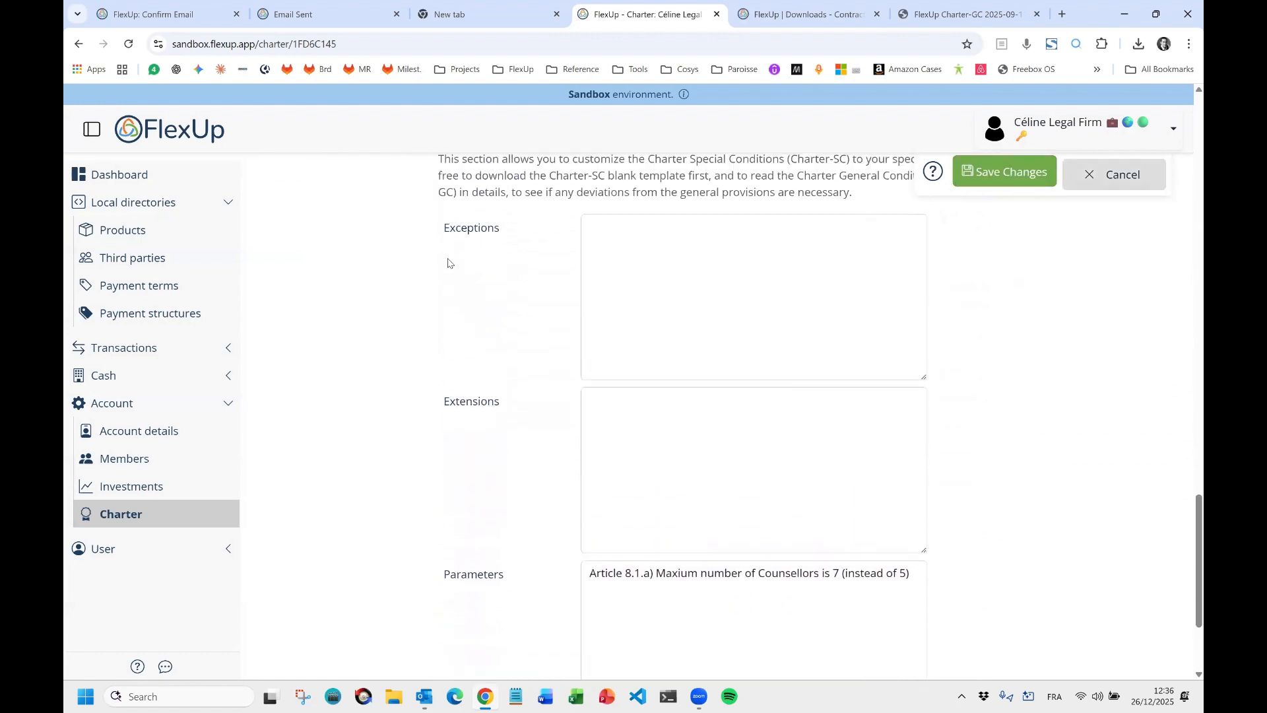
{"action": "left_click", "coordinate": [647, 438]}
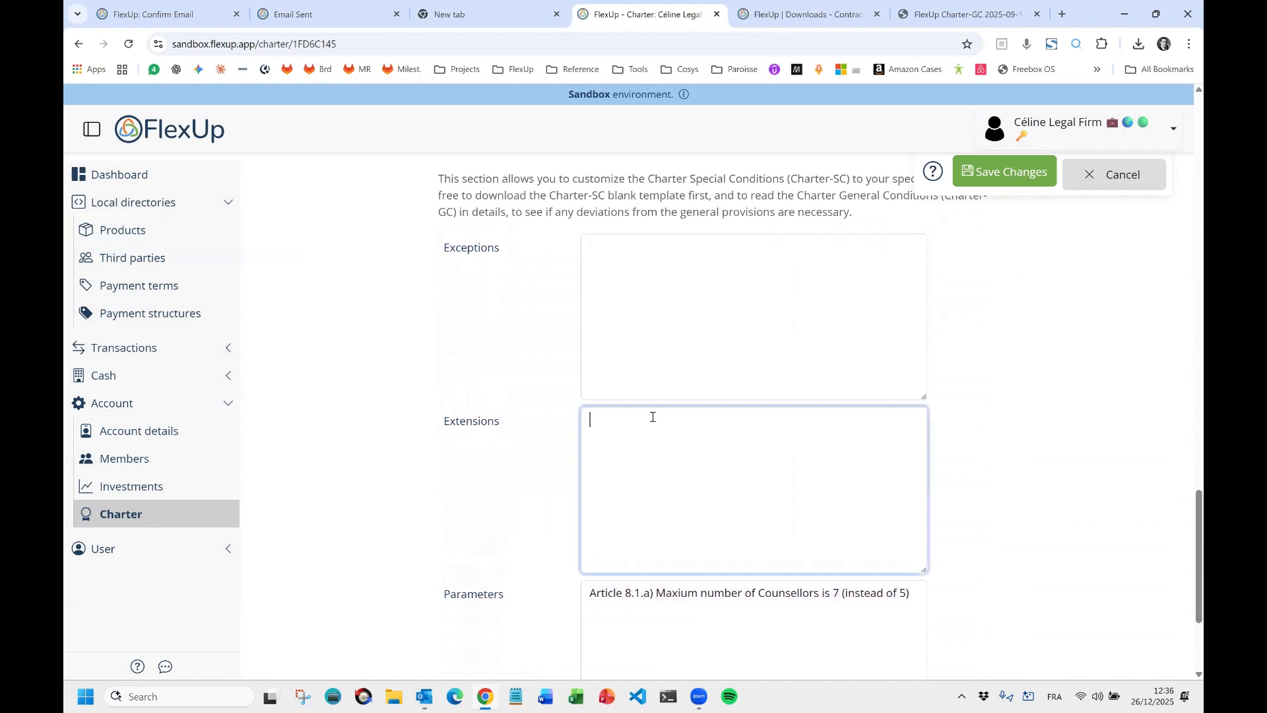
{"action": "left_click", "coordinate": [636, 273]}
{"action": "left_click", "coordinate": [1048, 291]}
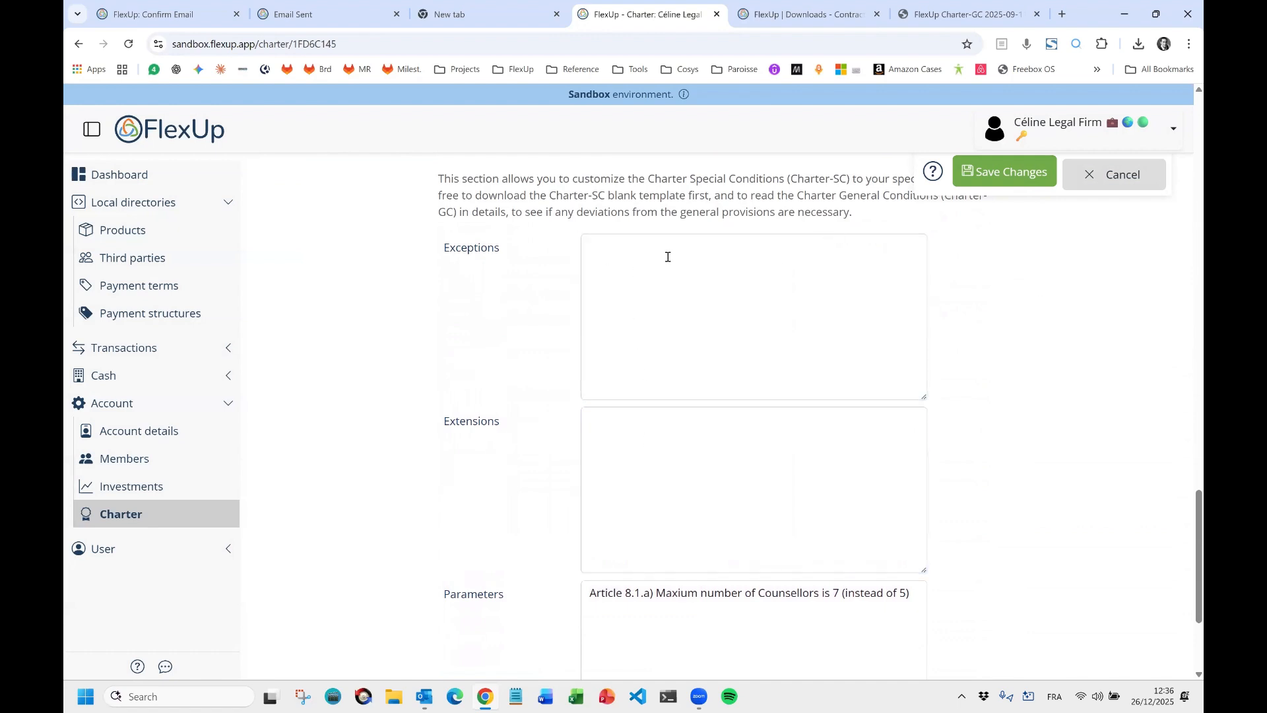
{"action": "scroll", "coordinate": [514, 345], "scroll_direction": "down", "scroll_amount": 3}
{"action": "left_click", "coordinate": [498, 593]}
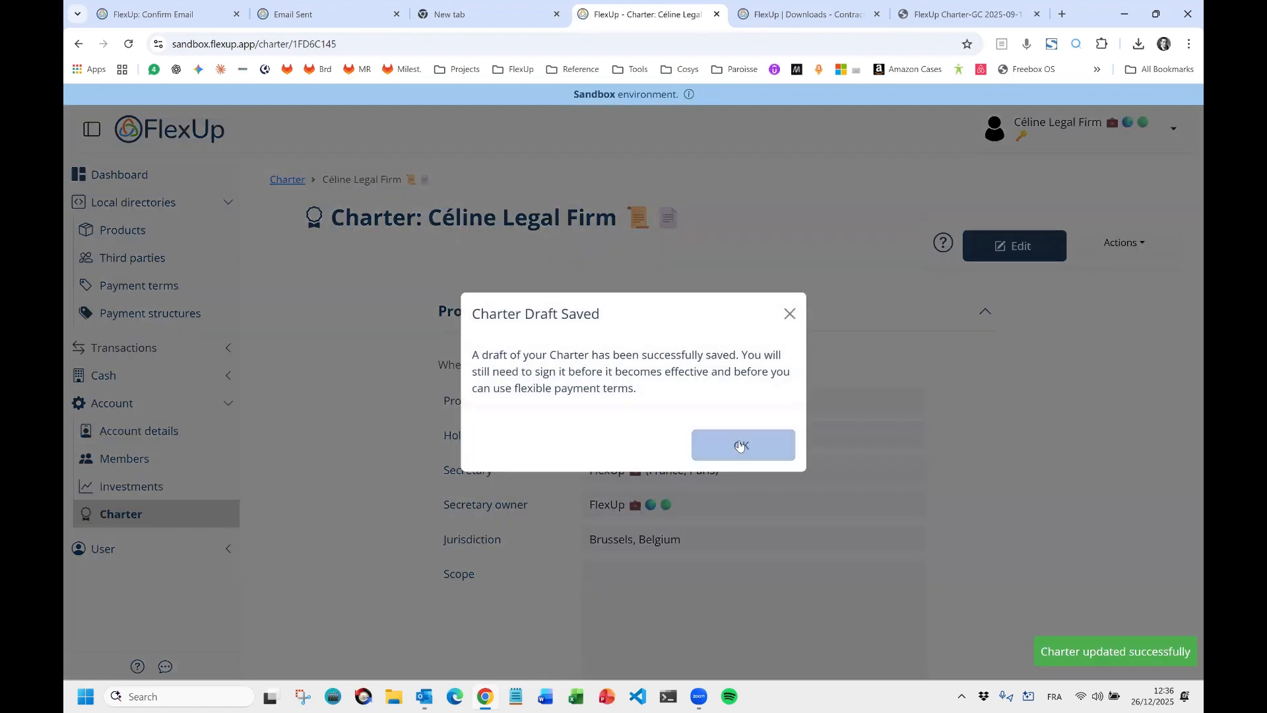
{"action": "left_click", "coordinate": [737, 441]}
{"action": "scroll", "coordinate": [627, 478], "scroll_direction": "down", "scroll_amount": 20}
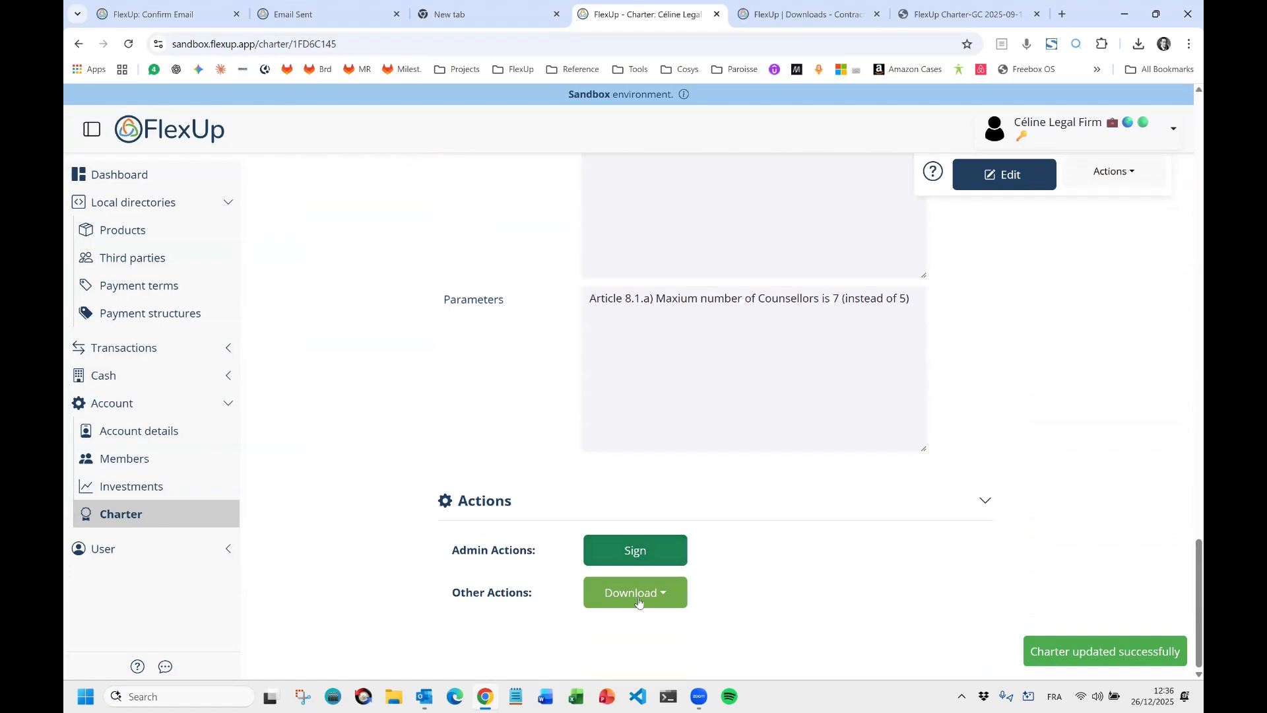
Download the charter as a .pdf document, retrying after an error, and open the saved file.
{"action": "left_click", "coordinate": [637, 597]}
{"action": "left_click", "coordinate": [644, 558]}
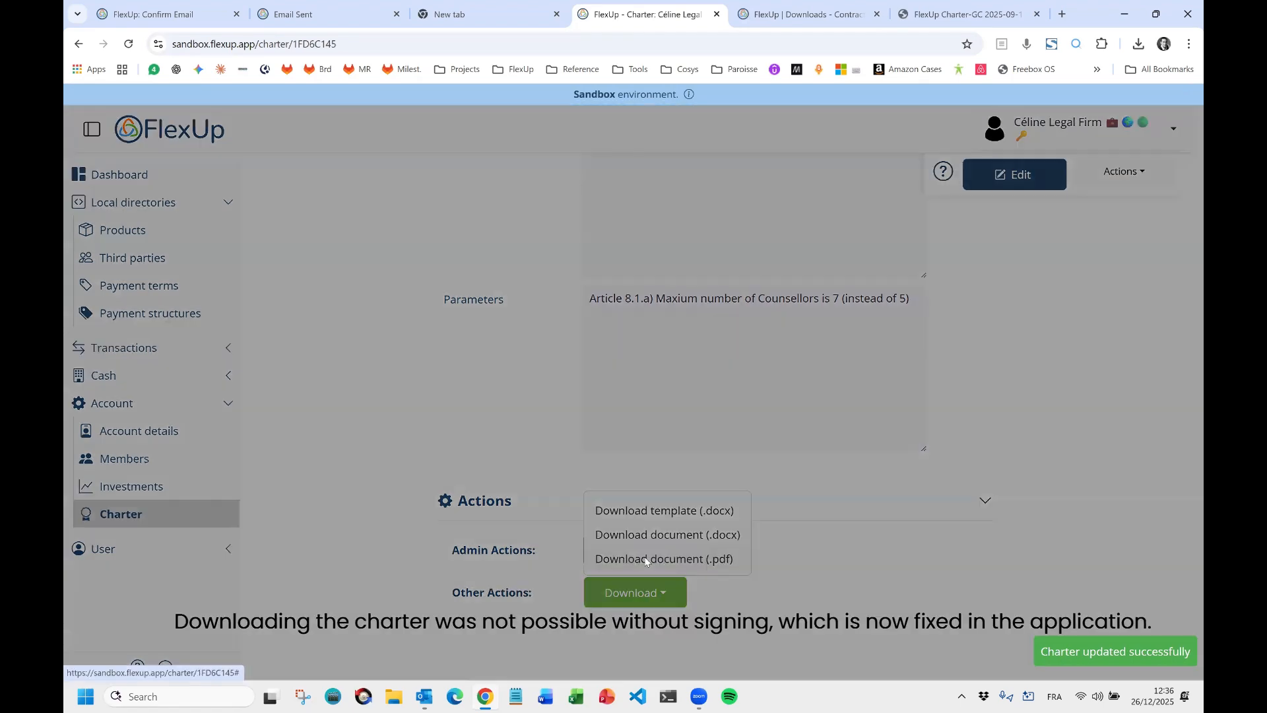
{"action": "left_click", "coordinate": [739, 414]}
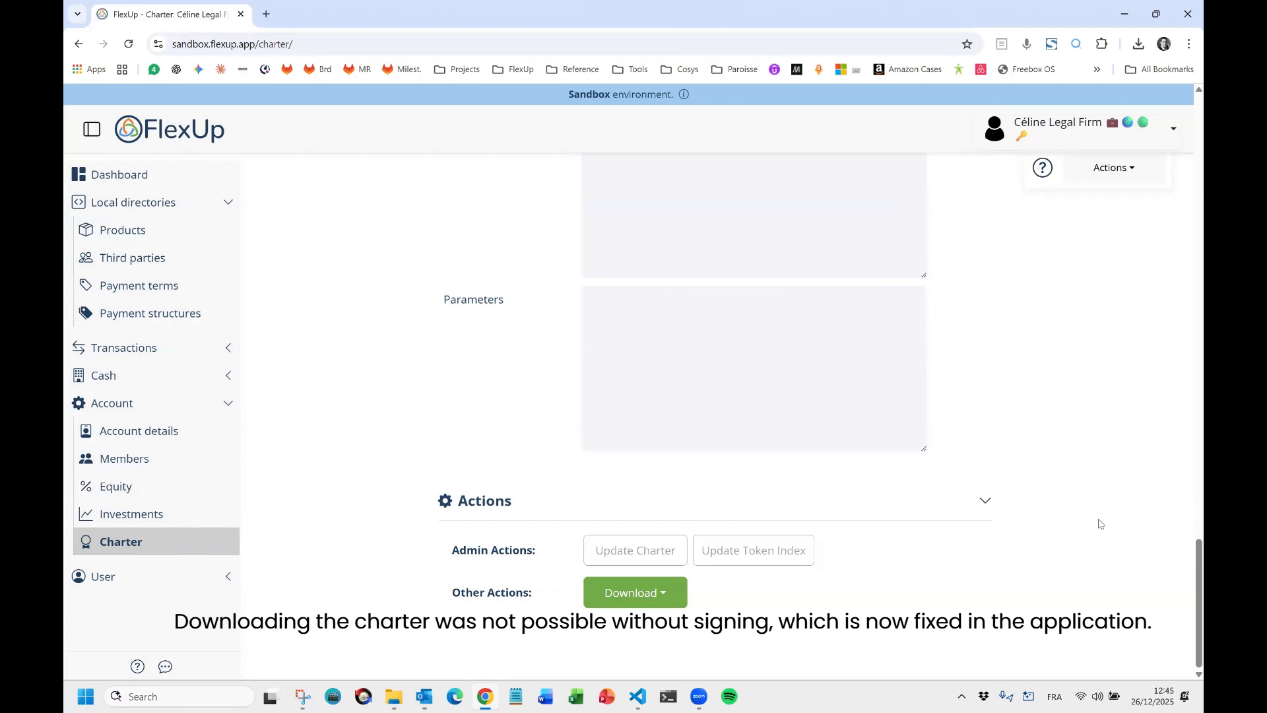
{"action": "left_click", "coordinate": [638, 601]}
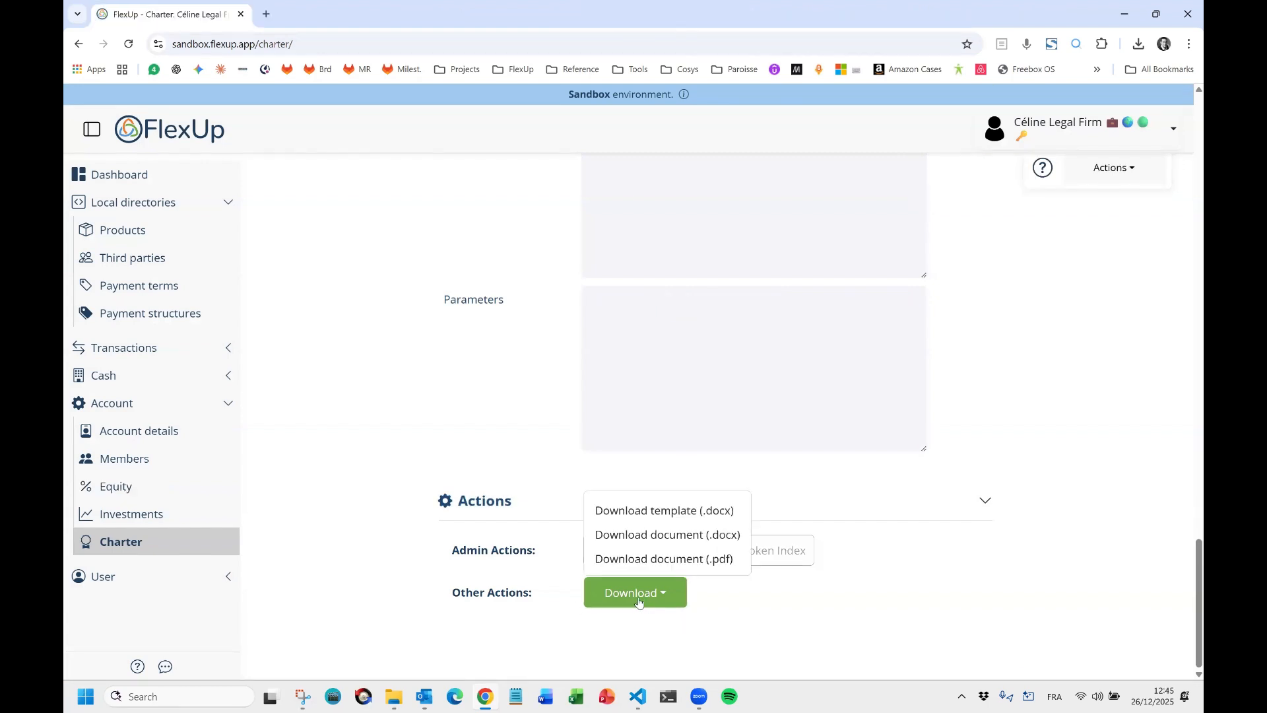
{"action": "left_click", "coordinate": [646, 568]}
{"action": "left_click", "coordinate": [602, 521]}
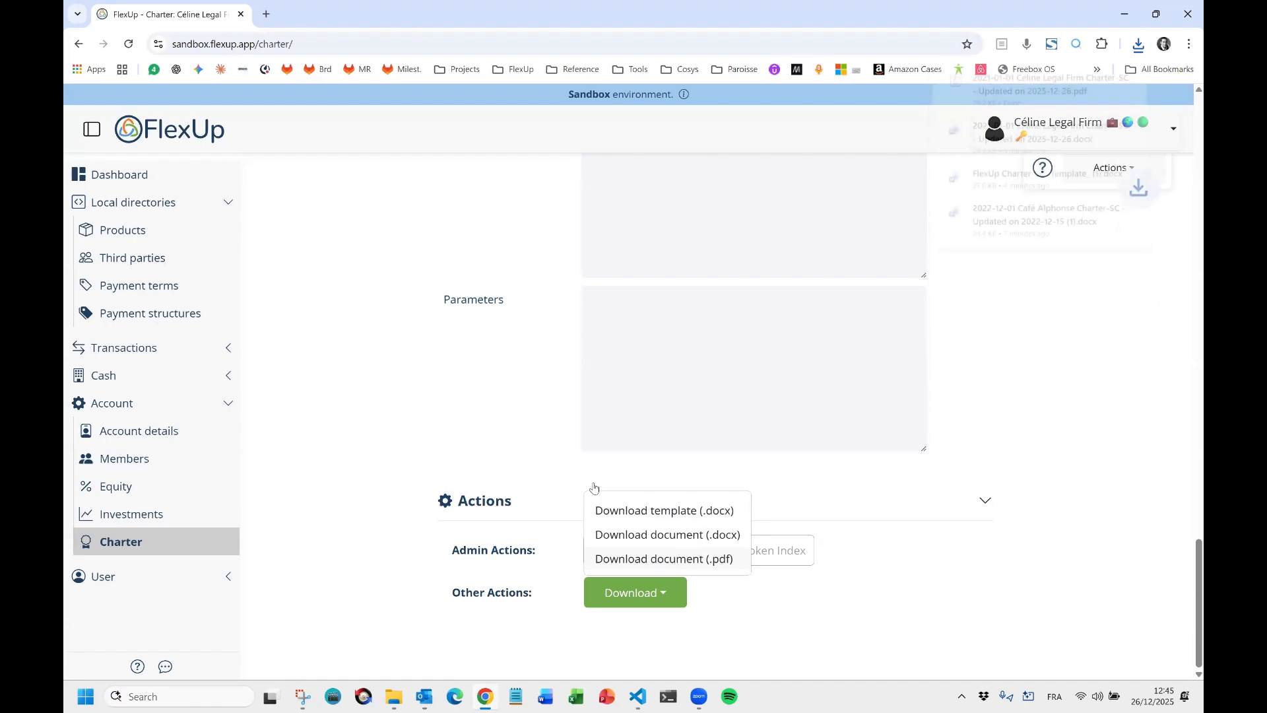
{"action": "left_click", "coordinate": [1049, 81]}
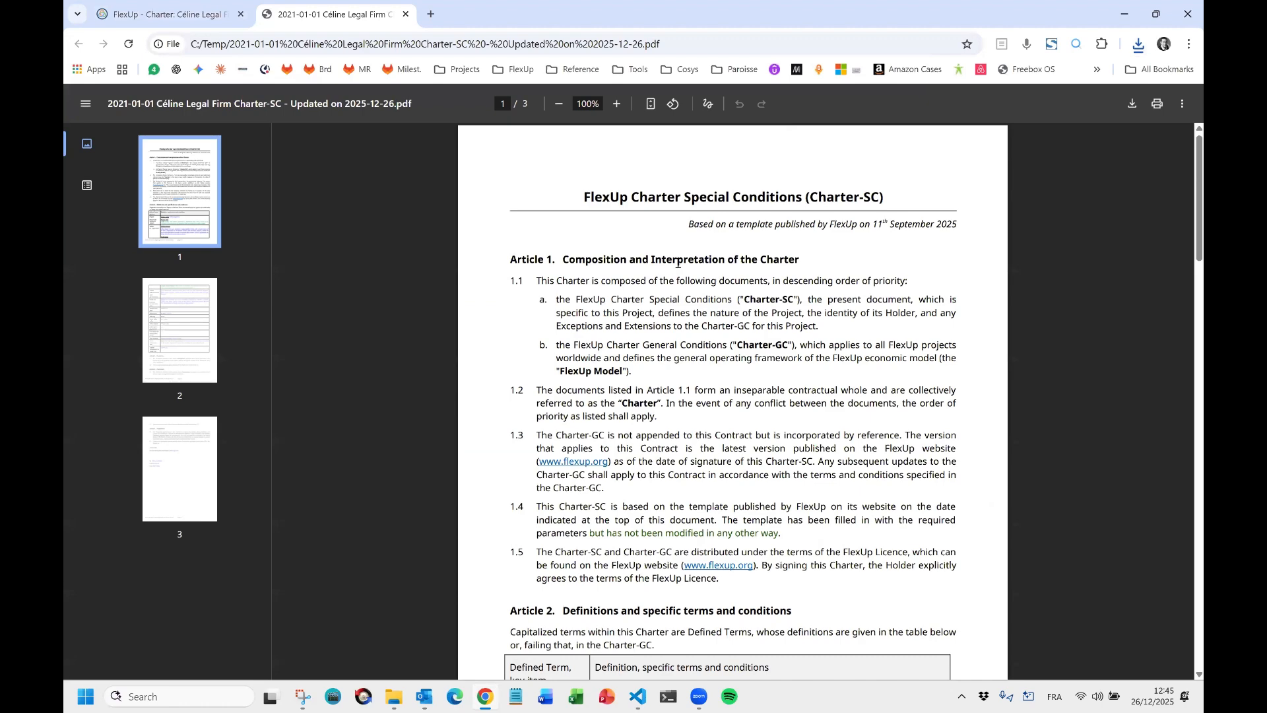
Skim page 1 of the charter PDF, then zoom the text to 175%.
{"action": "scroll", "coordinate": [676, 263], "scroll_direction": "down", "scroll_amount": 6}
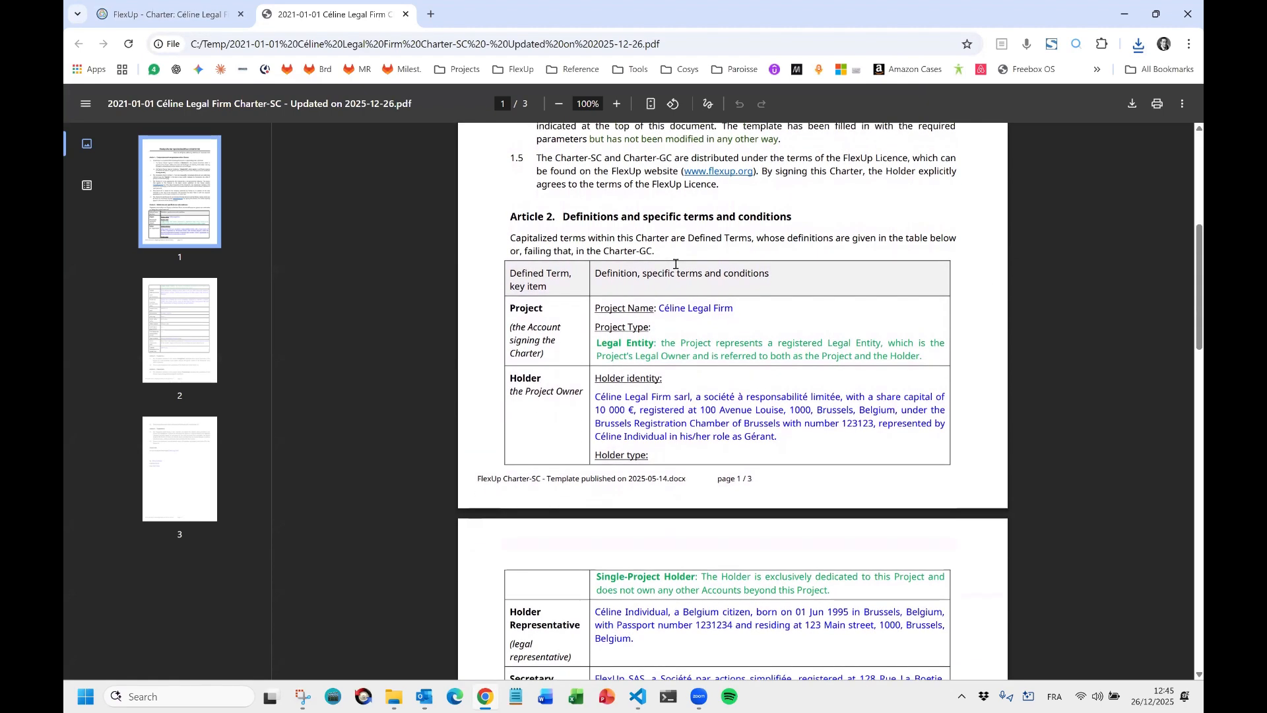
{"action": "scroll", "coordinate": [675, 257], "scroll_direction": "down", "scroll_amount": 2}
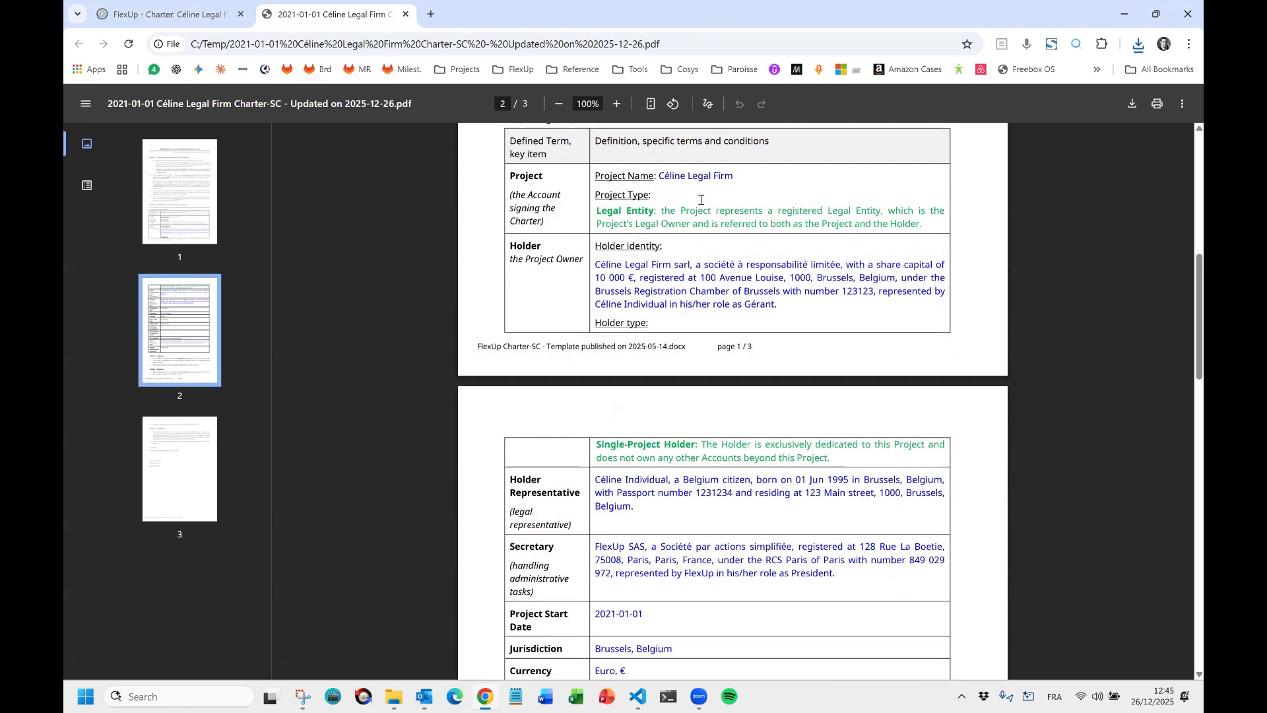
{"action": "scroll", "coordinate": [726, 198], "scroll_direction": "up", "scroll_amount": 5, "text": "ctrl"}
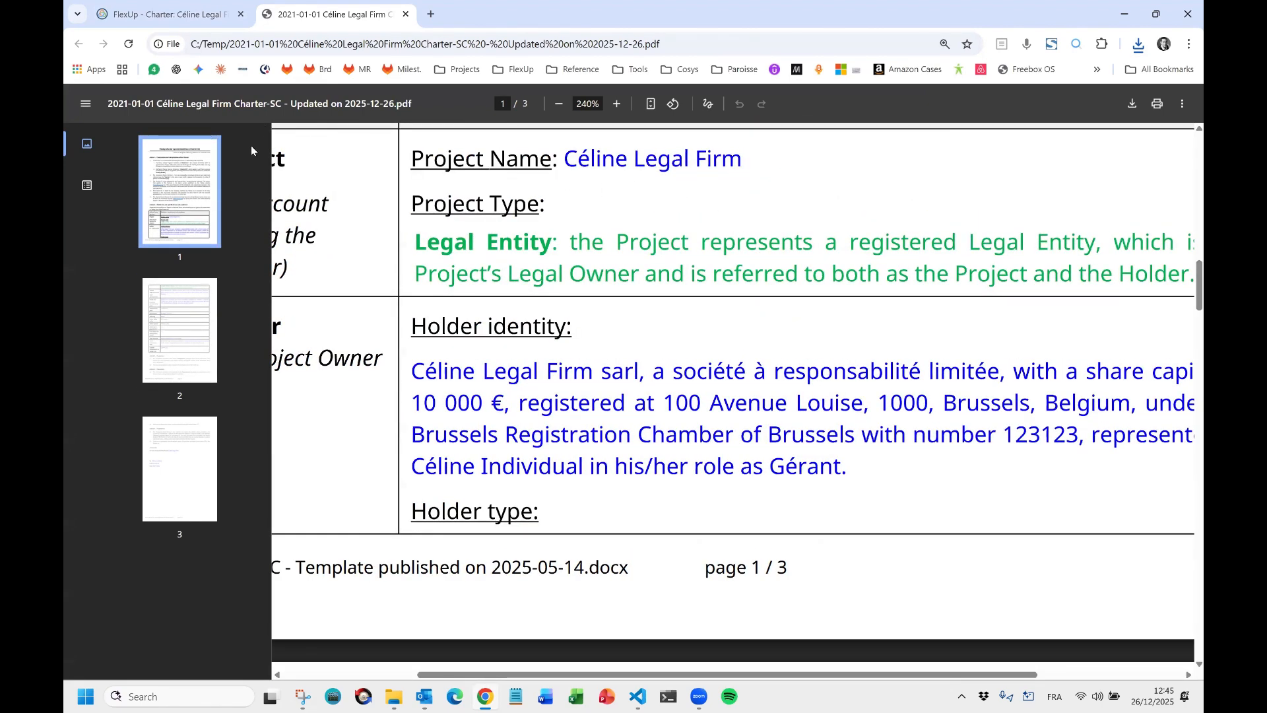
{"action": "scroll", "coordinate": [504, 216], "scroll_direction": "down", "scroll_amount": 5, "text": "ctrl"}
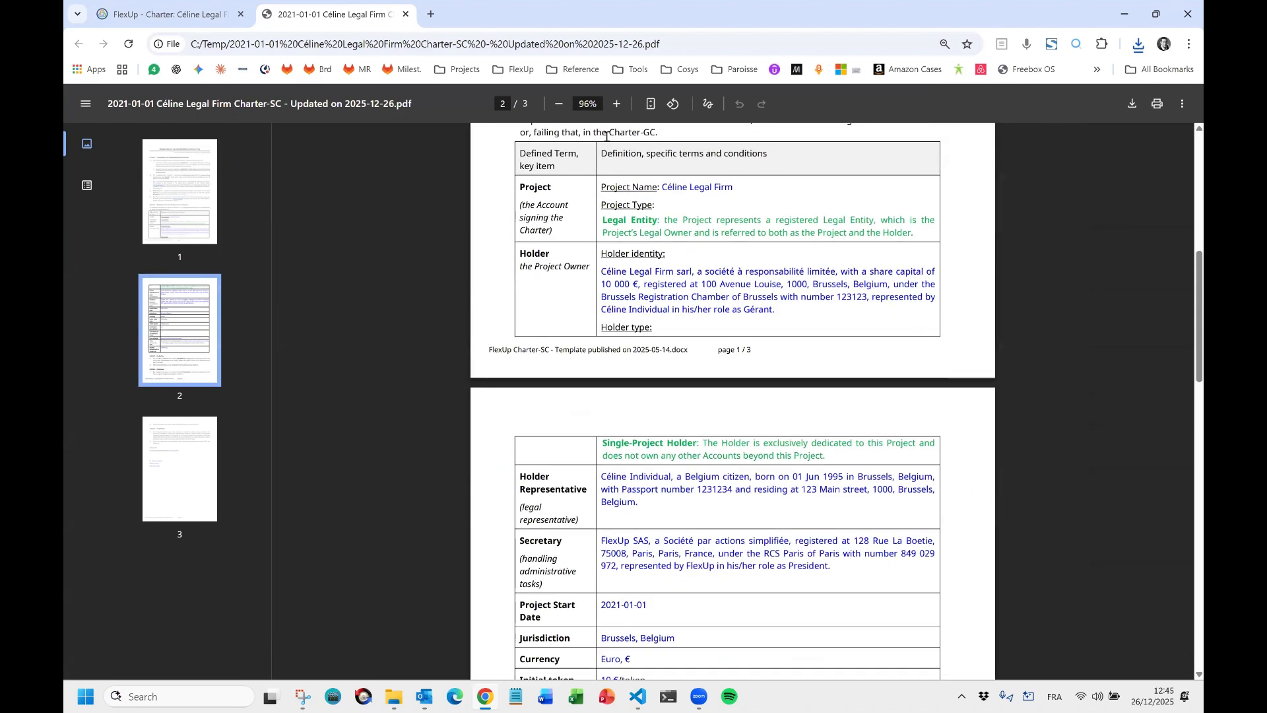
{"action": "left_click", "coordinate": [617, 105]}
{"action": "left_click", "coordinate": [618, 104]}
{"action": "left_click", "coordinate": [618, 104]}
{"action": "left_click", "coordinate": [617, 104]}
{"action": "left_click", "coordinate": [618, 104]}
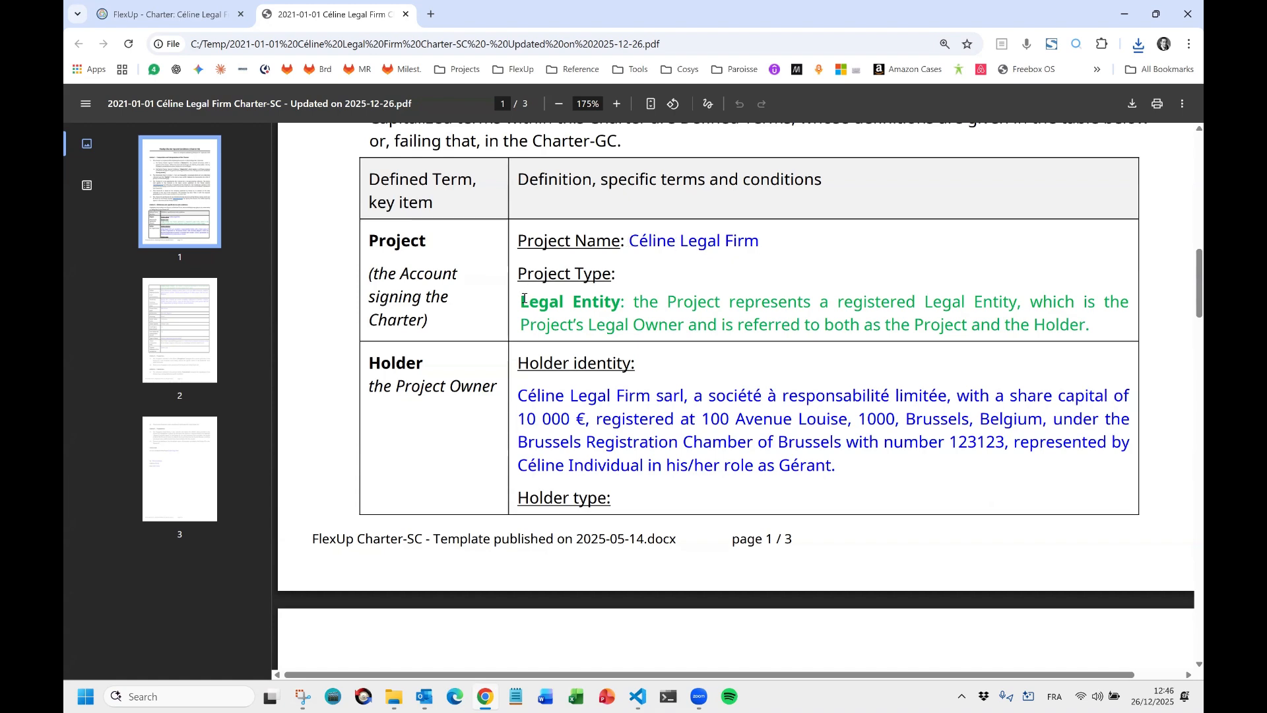
Scroll to Article 2's Project, Holder Representative and Secretary rows, showing FlexUp SAS as Secretary.
{"action": "scroll", "coordinate": [630, 373], "scroll_direction": "down", "scroll_amount": 2}
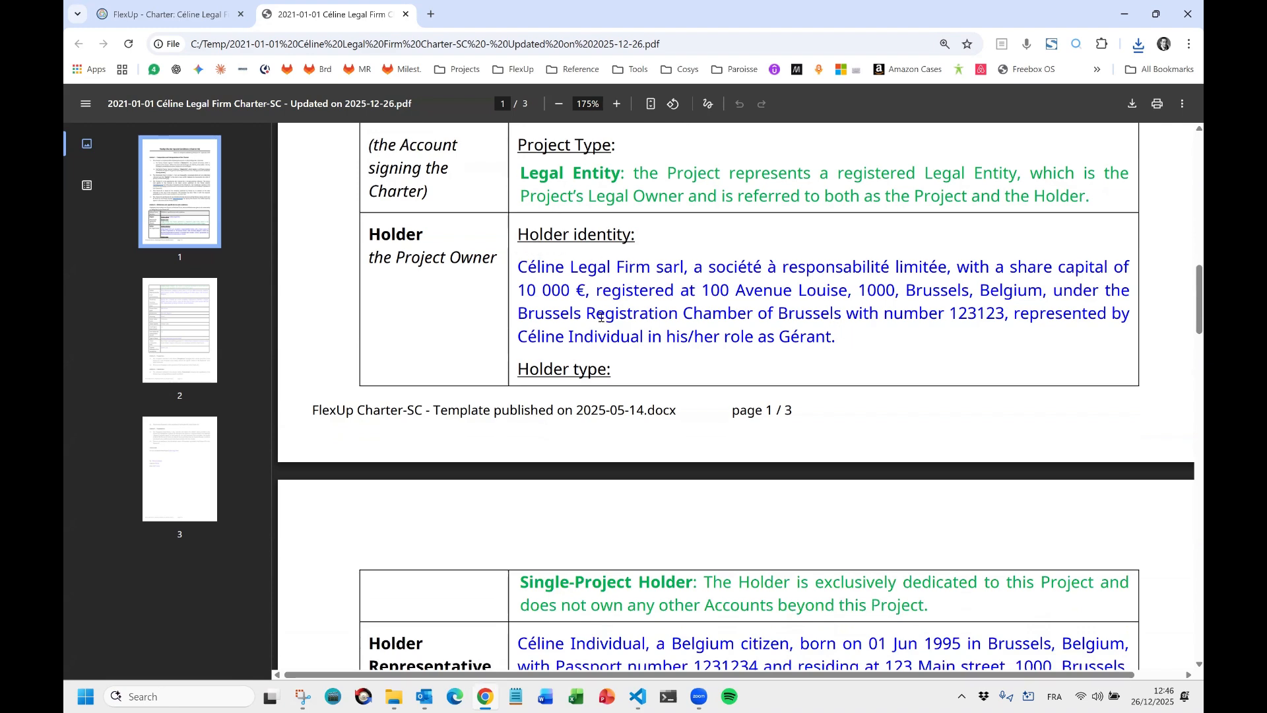
{"action": "scroll", "coordinate": [637, 299], "scroll_direction": "down", "scroll_amount": 2}
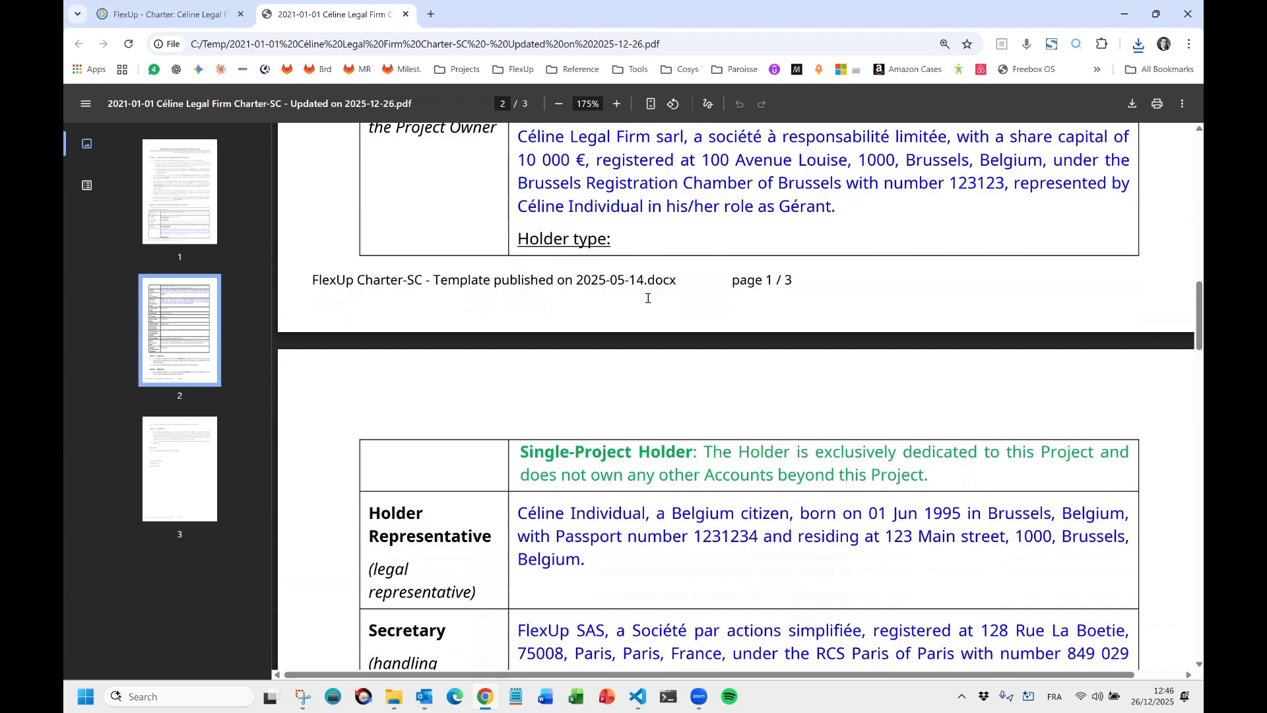
{"action": "scroll", "coordinate": [638, 299], "scroll_direction": "up", "scroll_amount": 1}
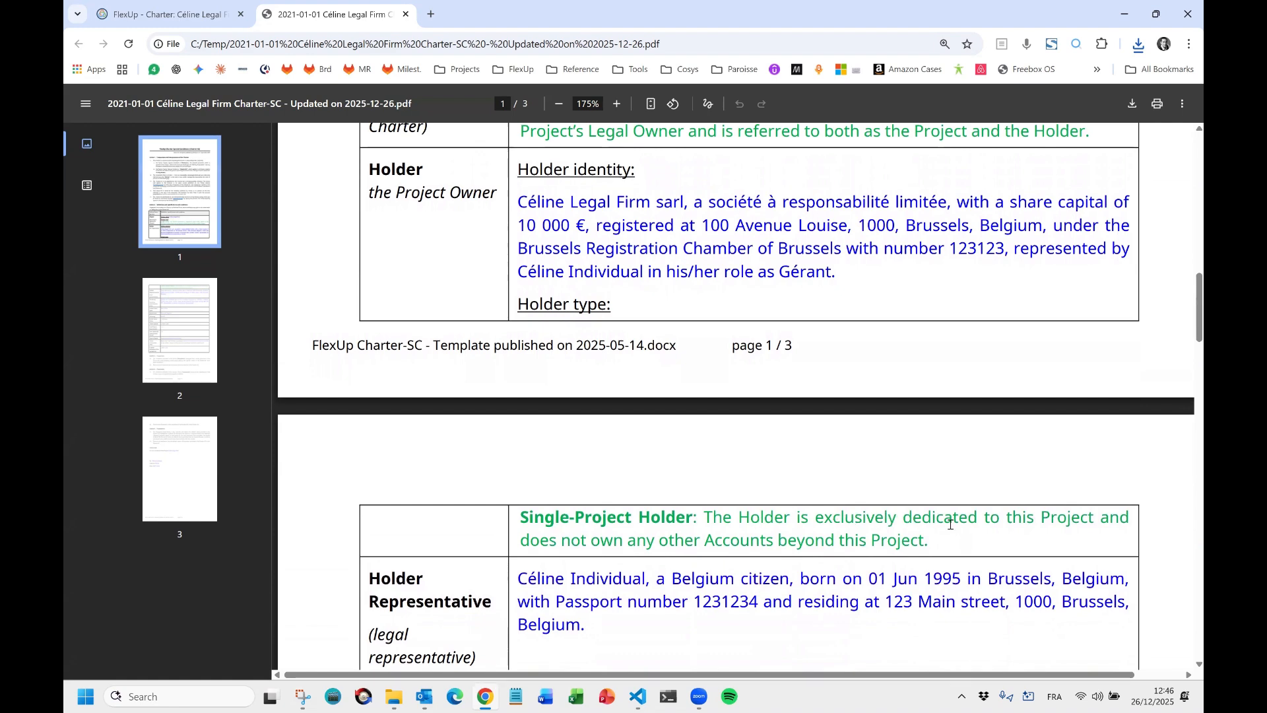
{"action": "scroll", "coordinate": [715, 394], "scroll_direction": "down", "scroll_amount": 3}
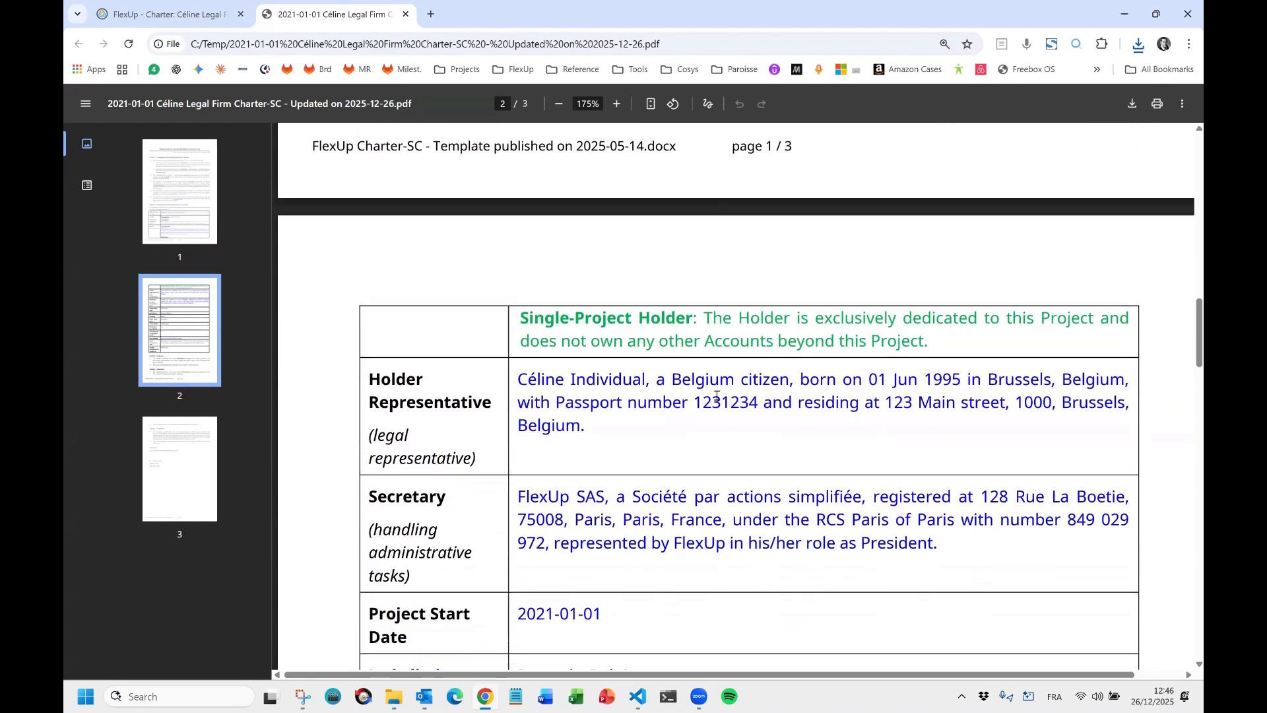
{"action": "scroll", "coordinate": [510, 400], "scroll_direction": "down", "scroll_amount": 2}
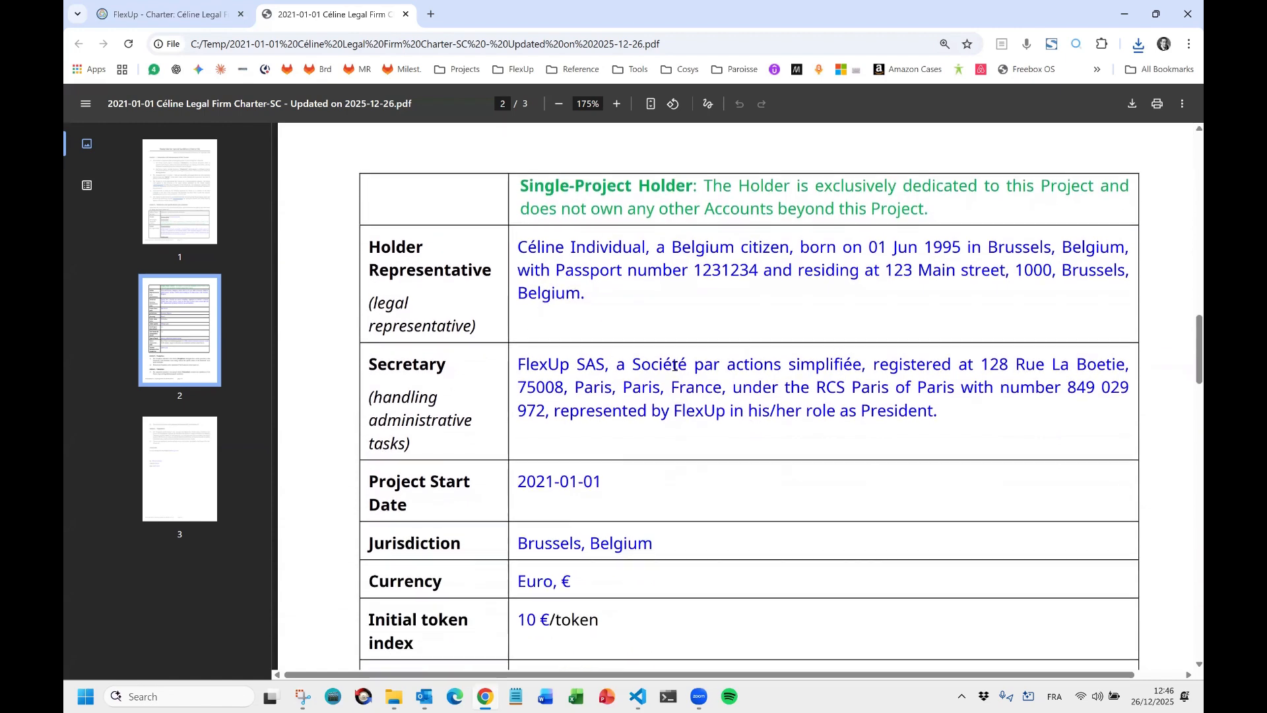
{"action": "scroll", "coordinate": [587, 336], "scroll_direction": "down", "scroll_amount": 3}
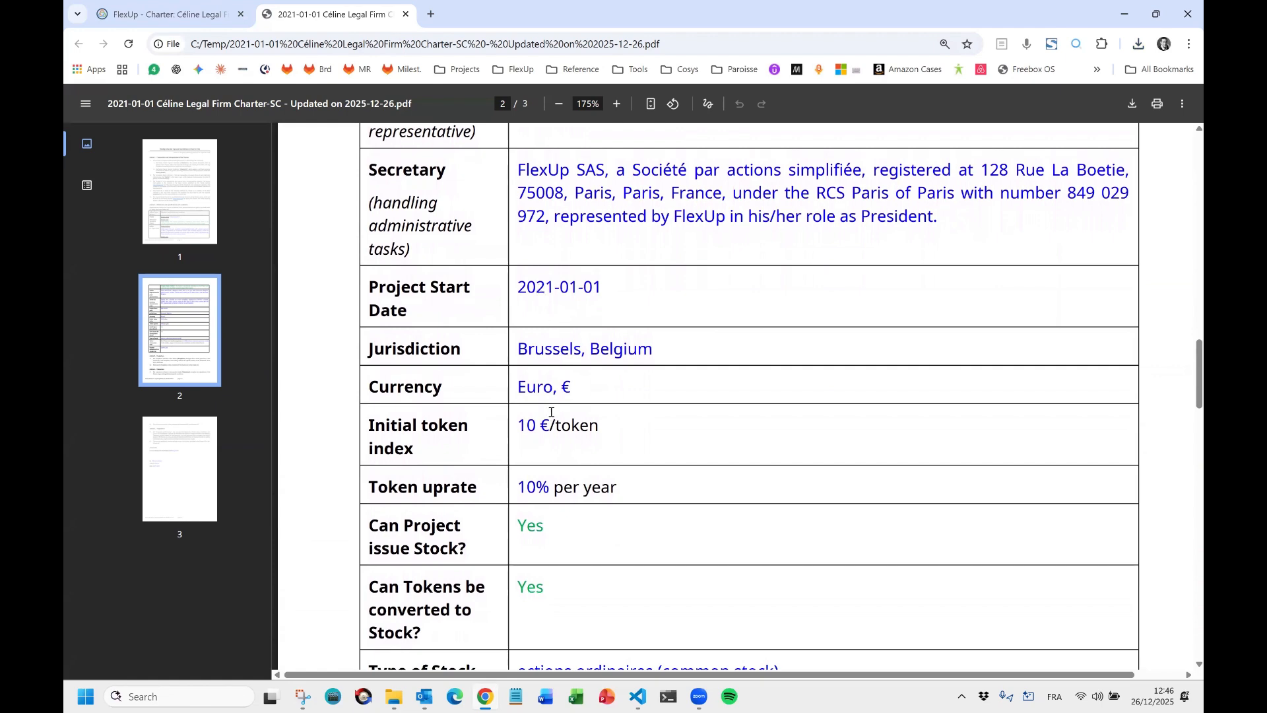
Scroll through pages 2–3 to Article 5's no-deviation statement and the Gérant signature dated 2025-12-26.
{"action": "scroll", "coordinate": [550, 412], "scroll_direction": "down", "scroll_amount": 5}
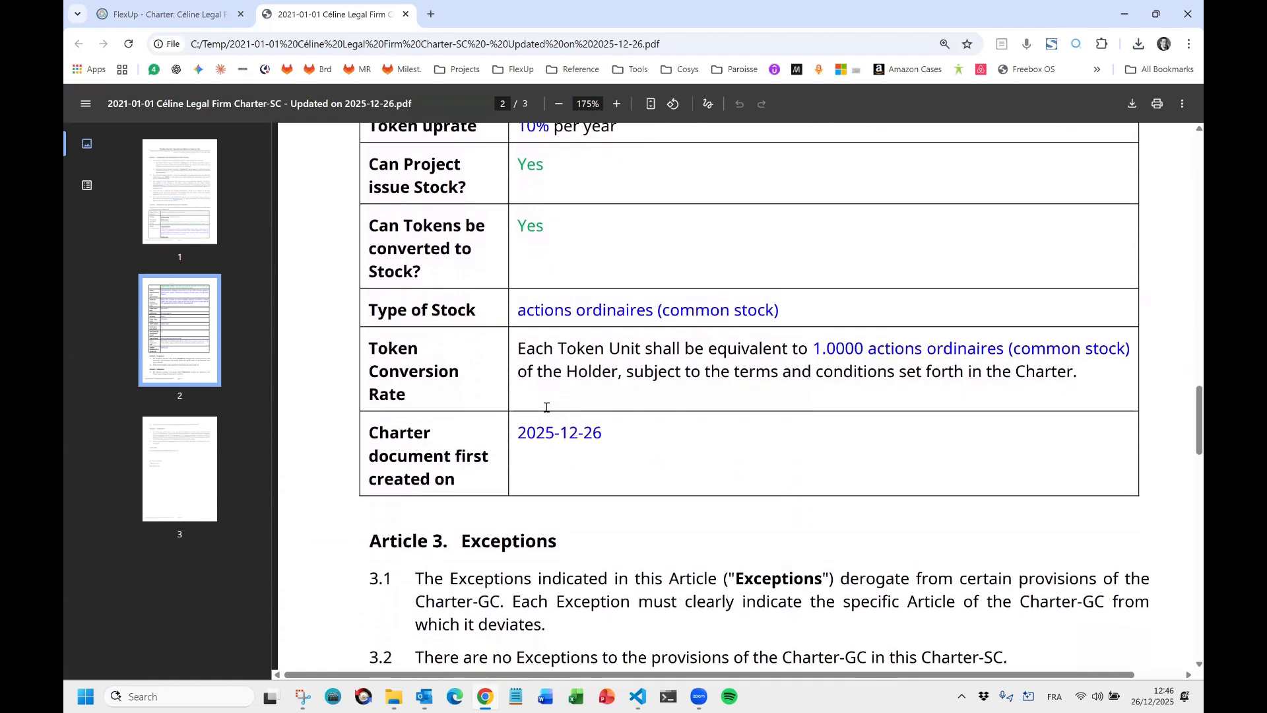
{"action": "scroll", "coordinate": [546, 407], "scroll_direction": "down", "scroll_amount": 2}
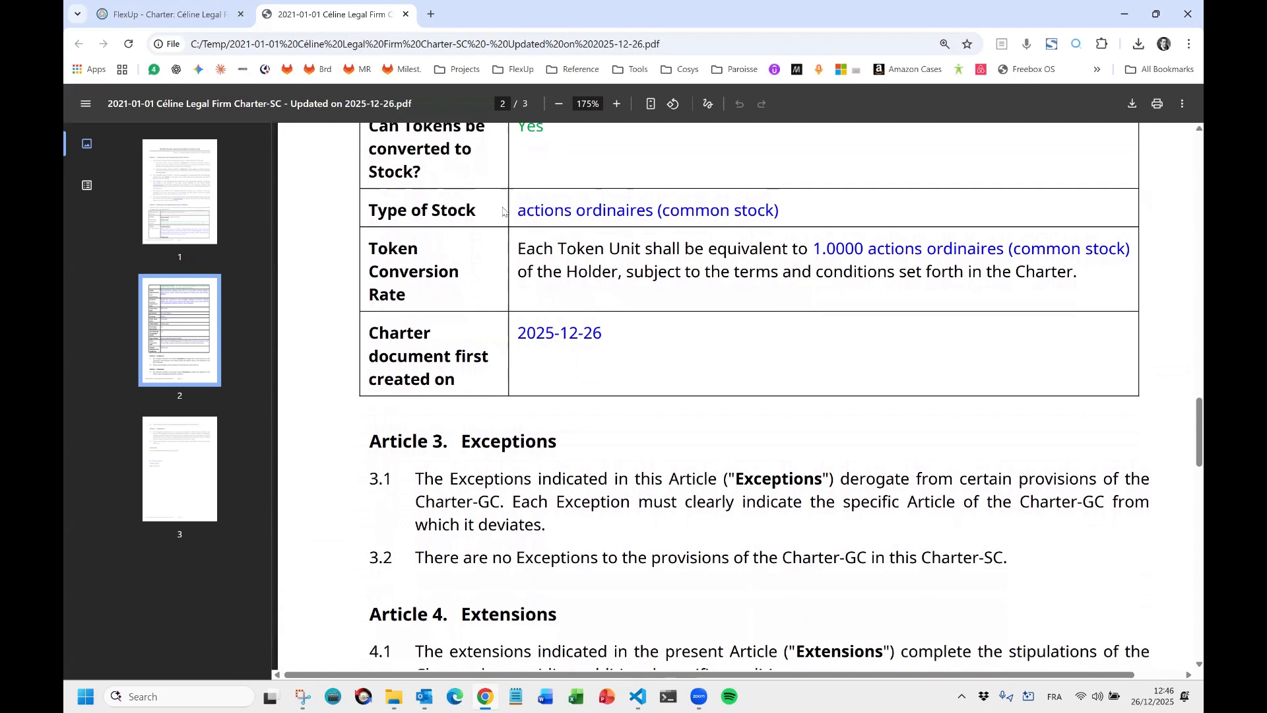
{"action": "scroll", "coordinate": [503, 211], "scroll_direction": "up", "scroll_amount": 1}
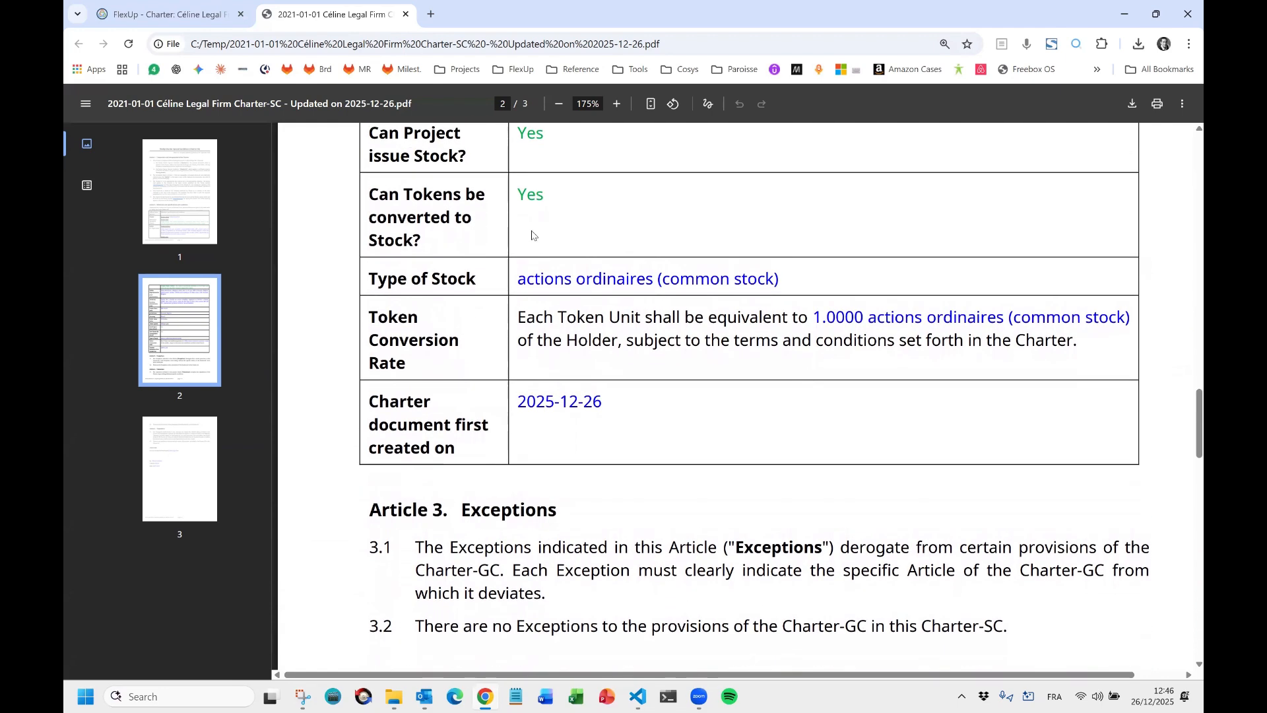
{"action": "scroll", "coordinate": [699, 358], "scroll_direction": "down", "scroll_amount": 6}
{"action": "scroll", "coordinate": [700, 357], "scroll_direction": "down", "scroll_amount": 5}
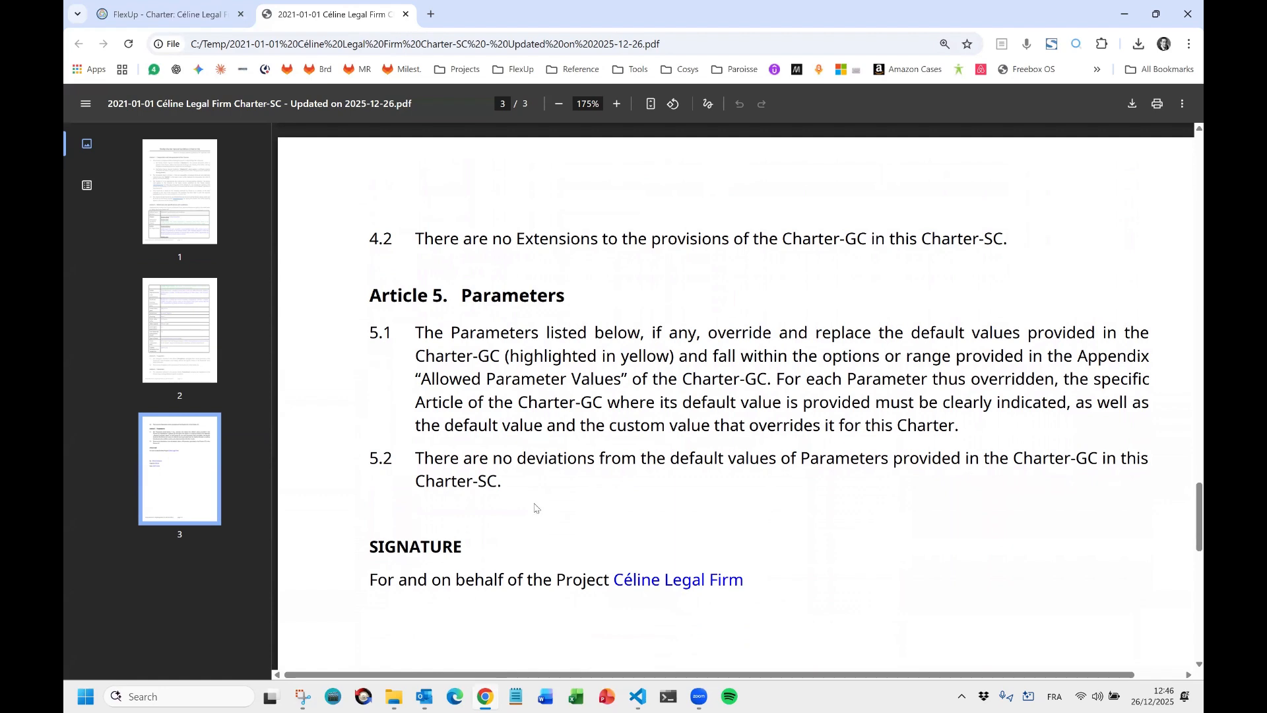
{"action": "scroll", "coordinate": [620, 455], "scroll_direction": "down", "scroll_amount": 5}
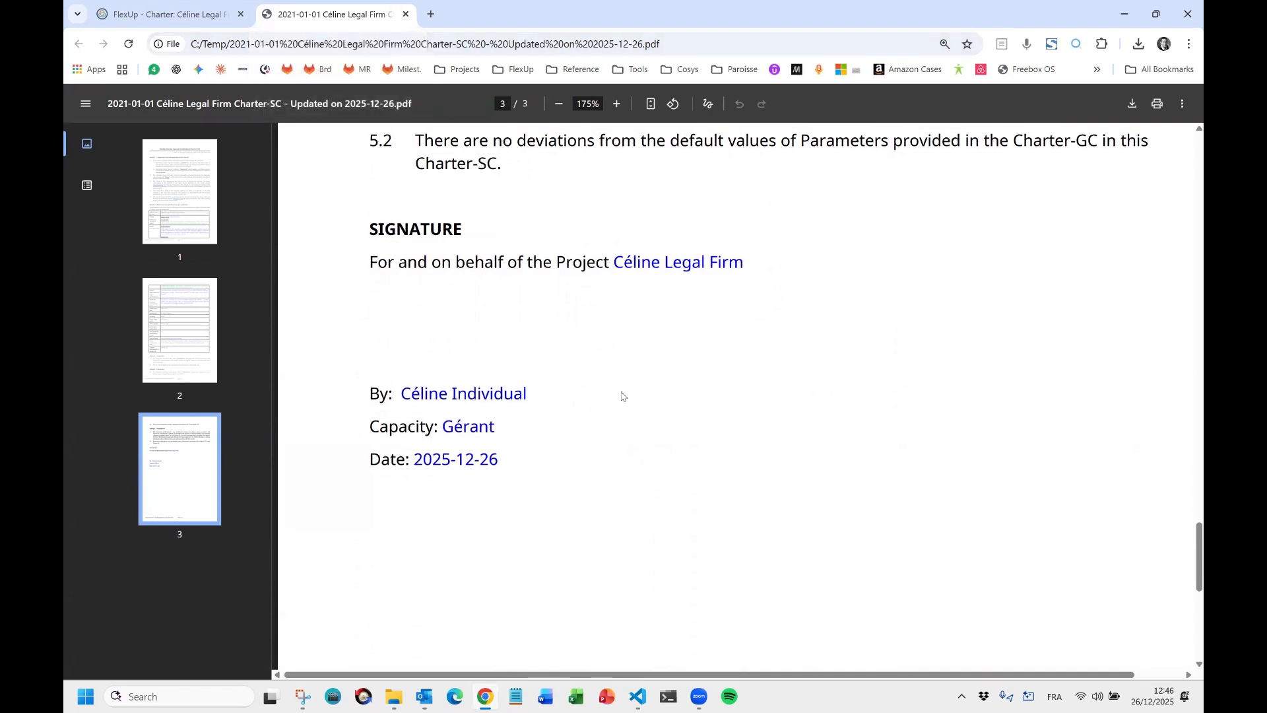
{"action": "scroll", "coordinate": [483, 392], "scroll_direction": "up", "scroll_amount": 2}
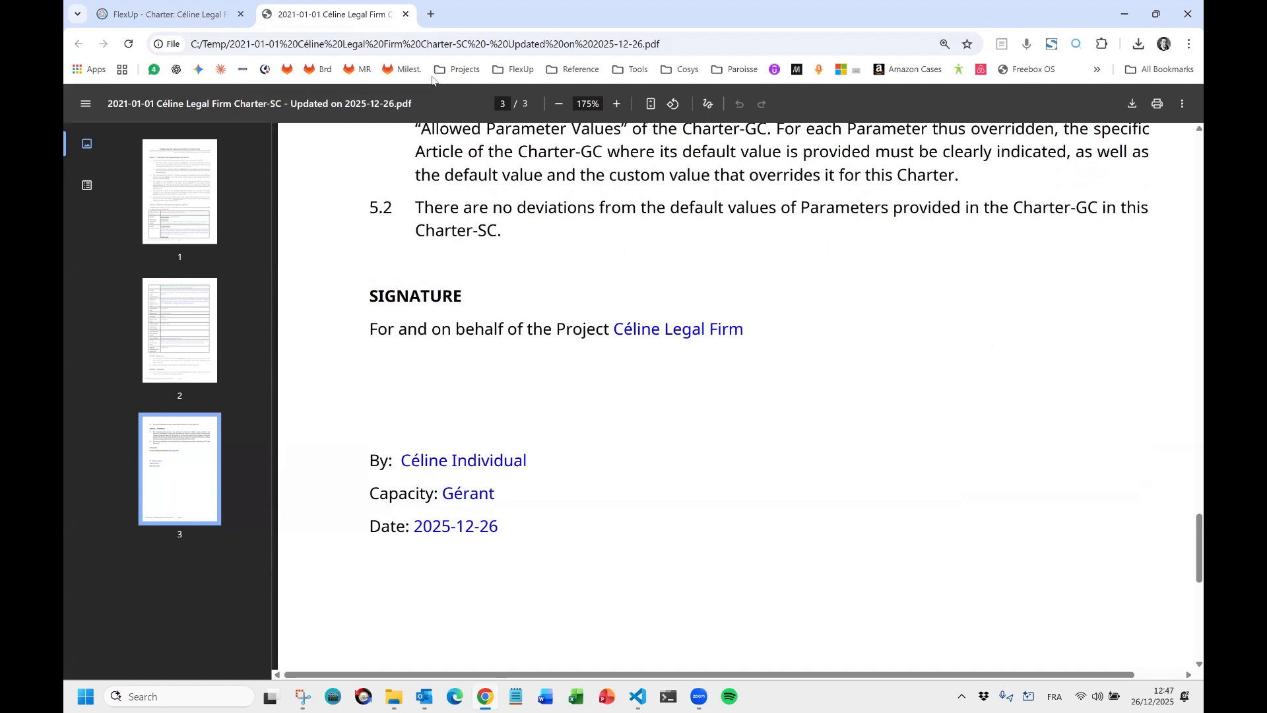
Close the charter PDF and download list, then show the Dashboard checklist marking the charter step done.
{"action": "left_click", "coordinate": [405, 14]}
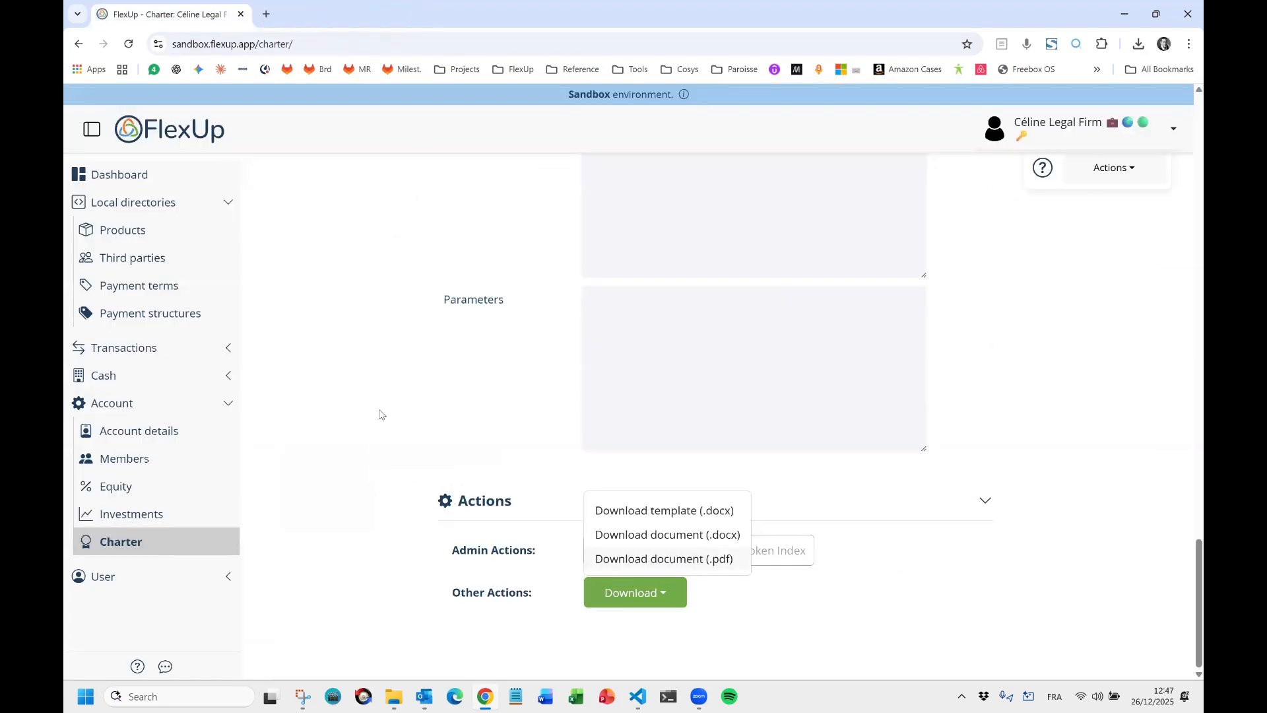
{"action": "left_click", "coordinate": [439, 422]}
{"action": "scroll", "coordinate": [1010, 543], "scroll_direction": "up", "scroll_amount": 20}
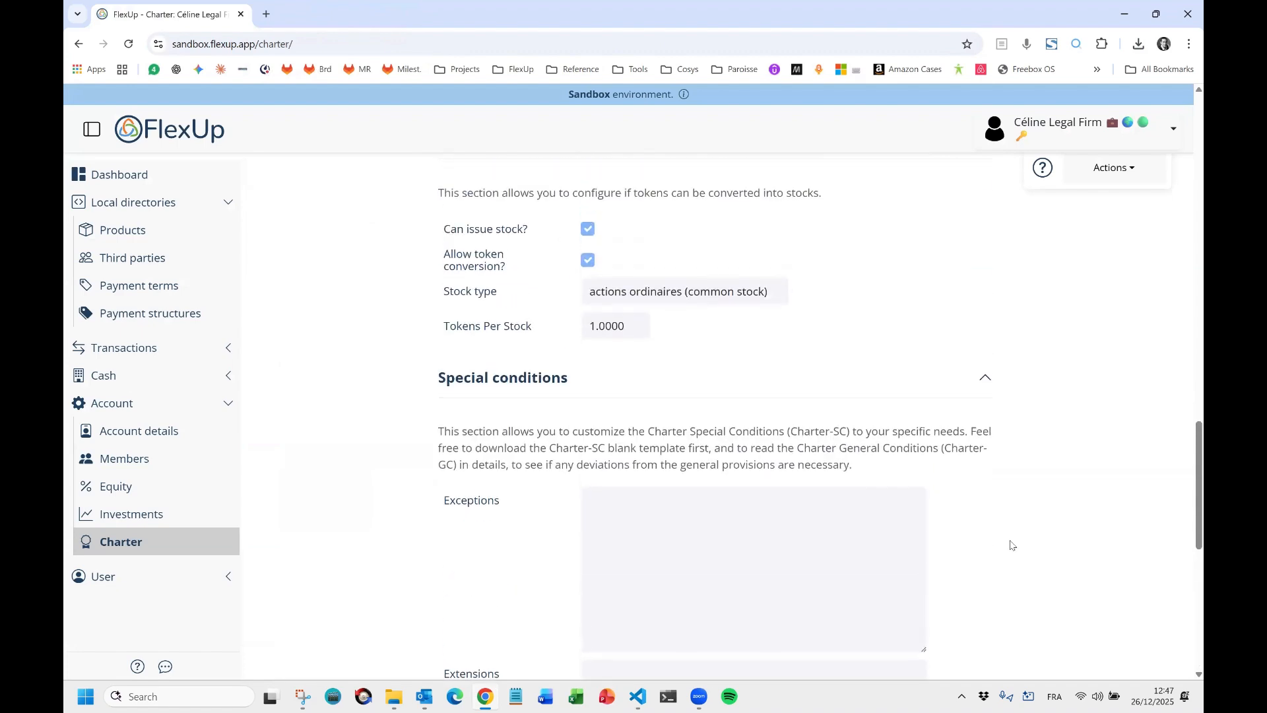
{"action": "scroll", "coordinate": [1010, 545], "scroll_direction": "up", "scroll_amount": 10}
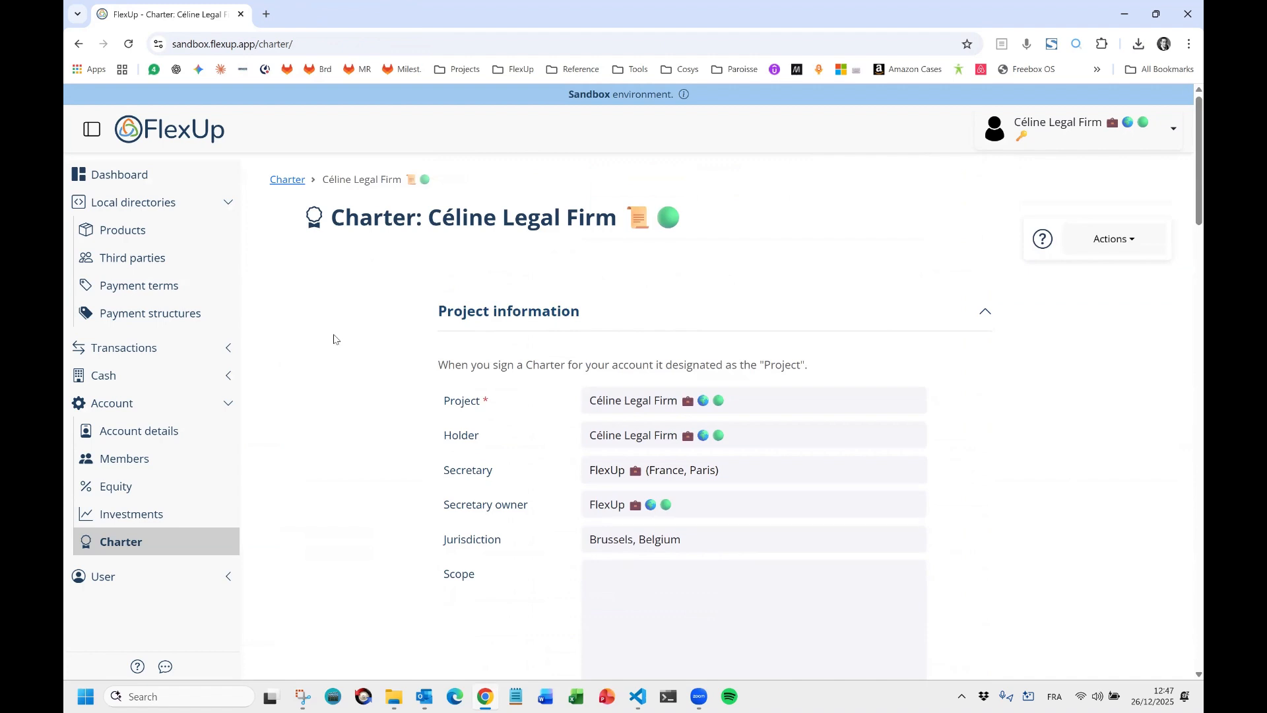
{"action": "left_click", "coordinate": [187, 180]}
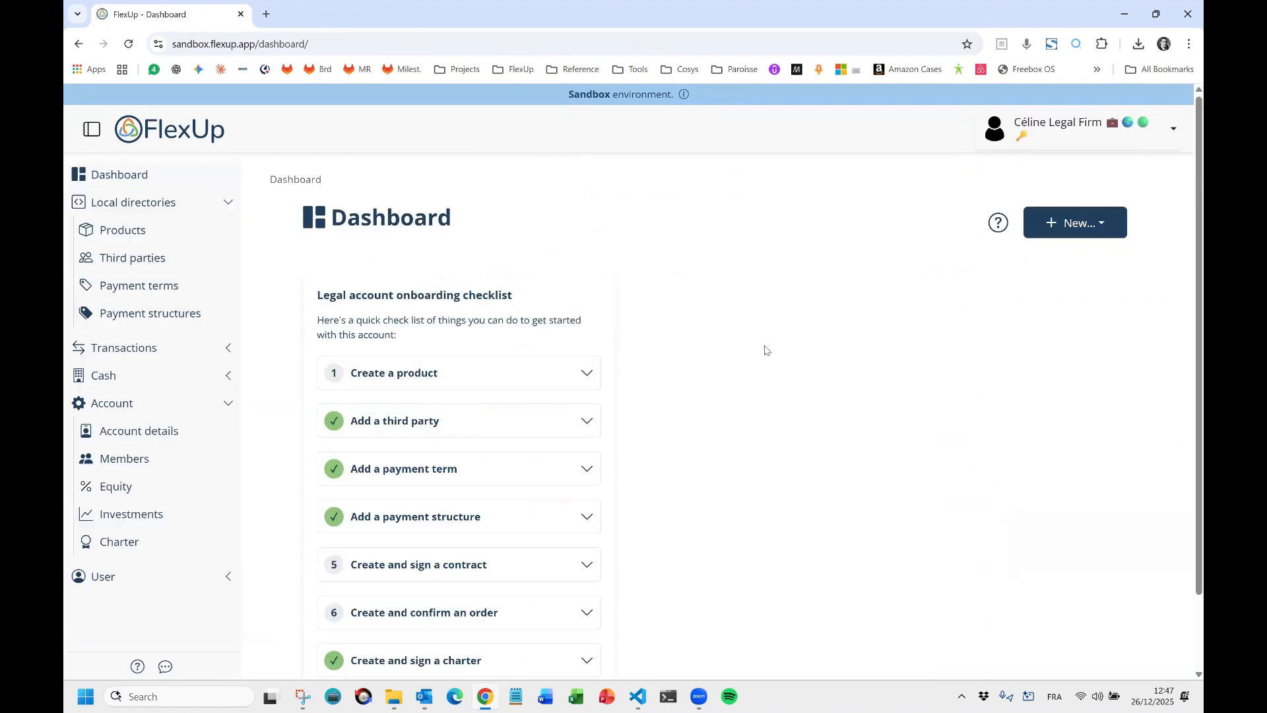
{"action": "scroll", "coordinate": [759, 356], "scroll_direction": "down", "scroll_amount": 1}
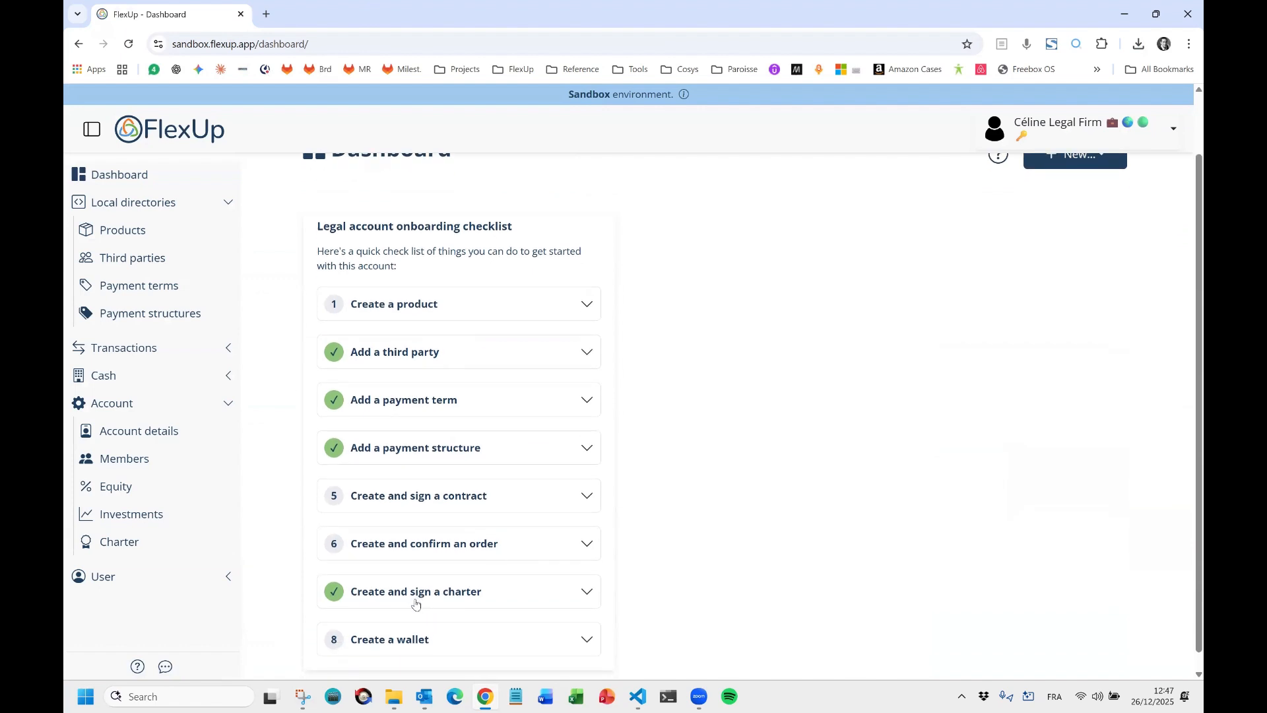